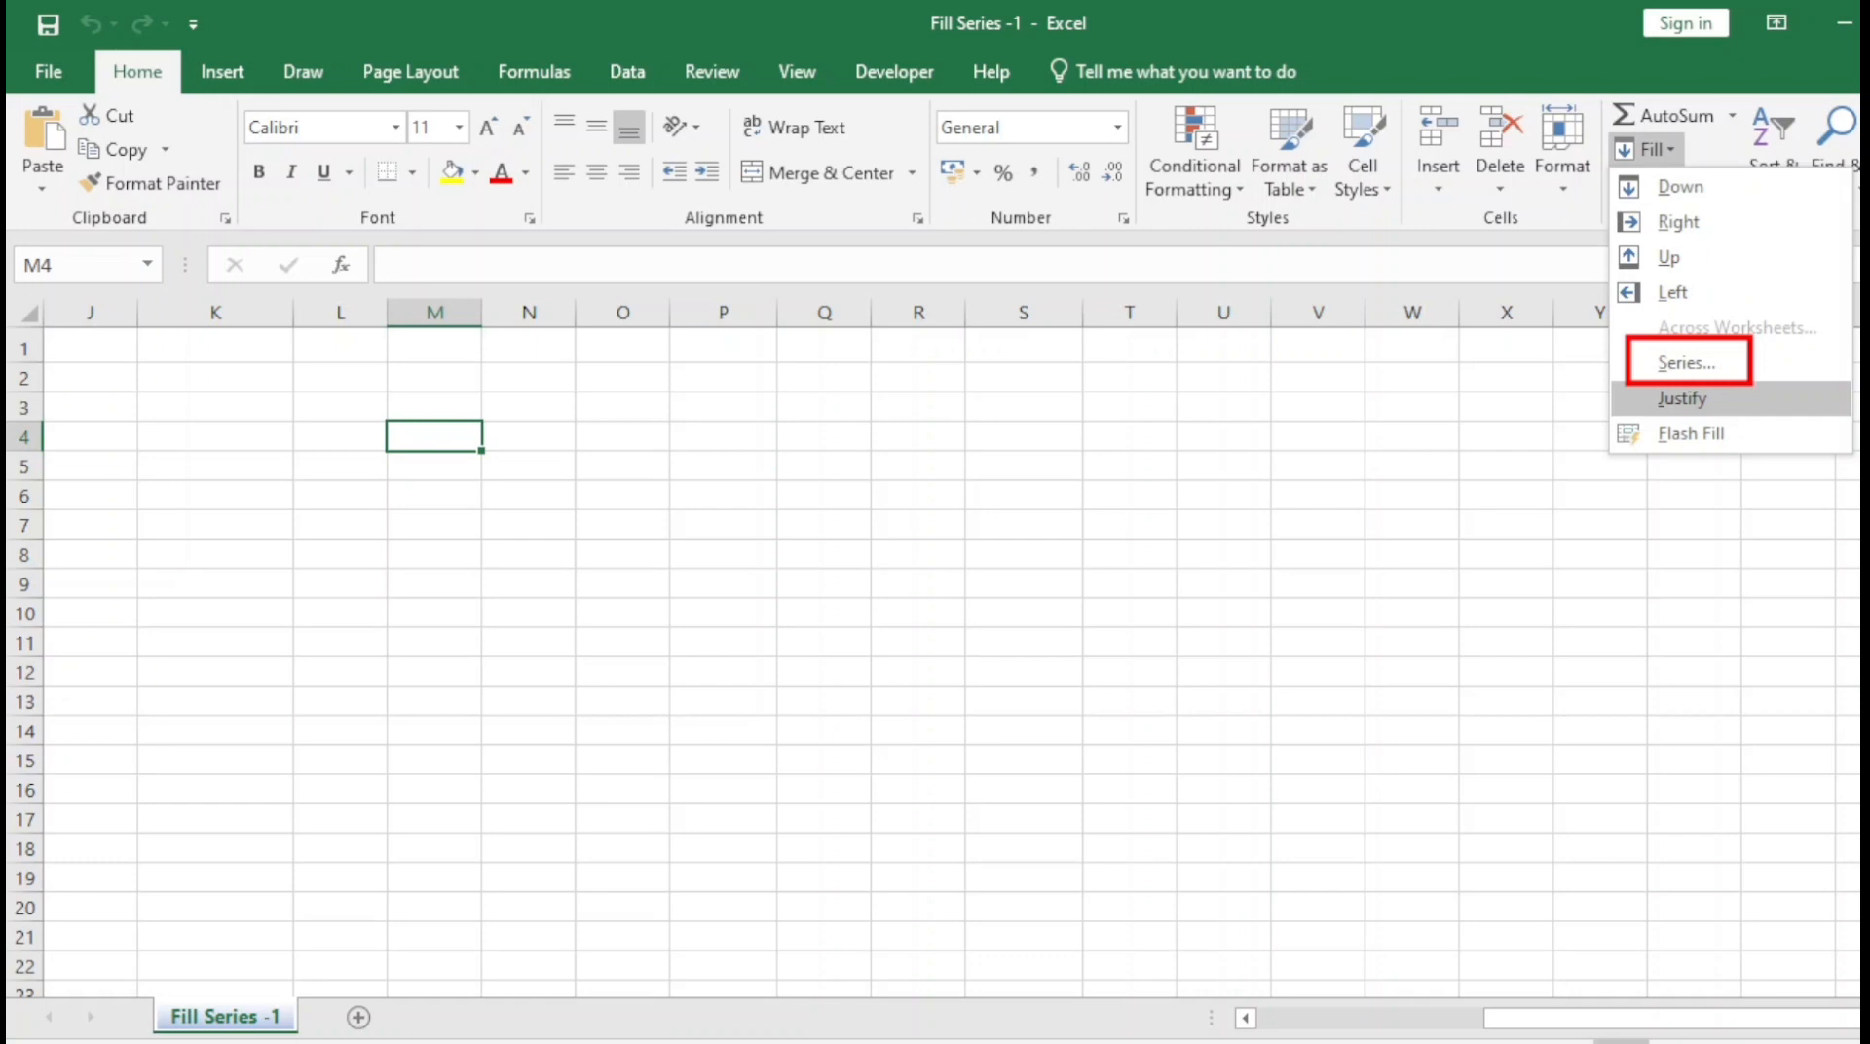
- Enter the current date, 06-04-2024, in cell L3
key(Escape)
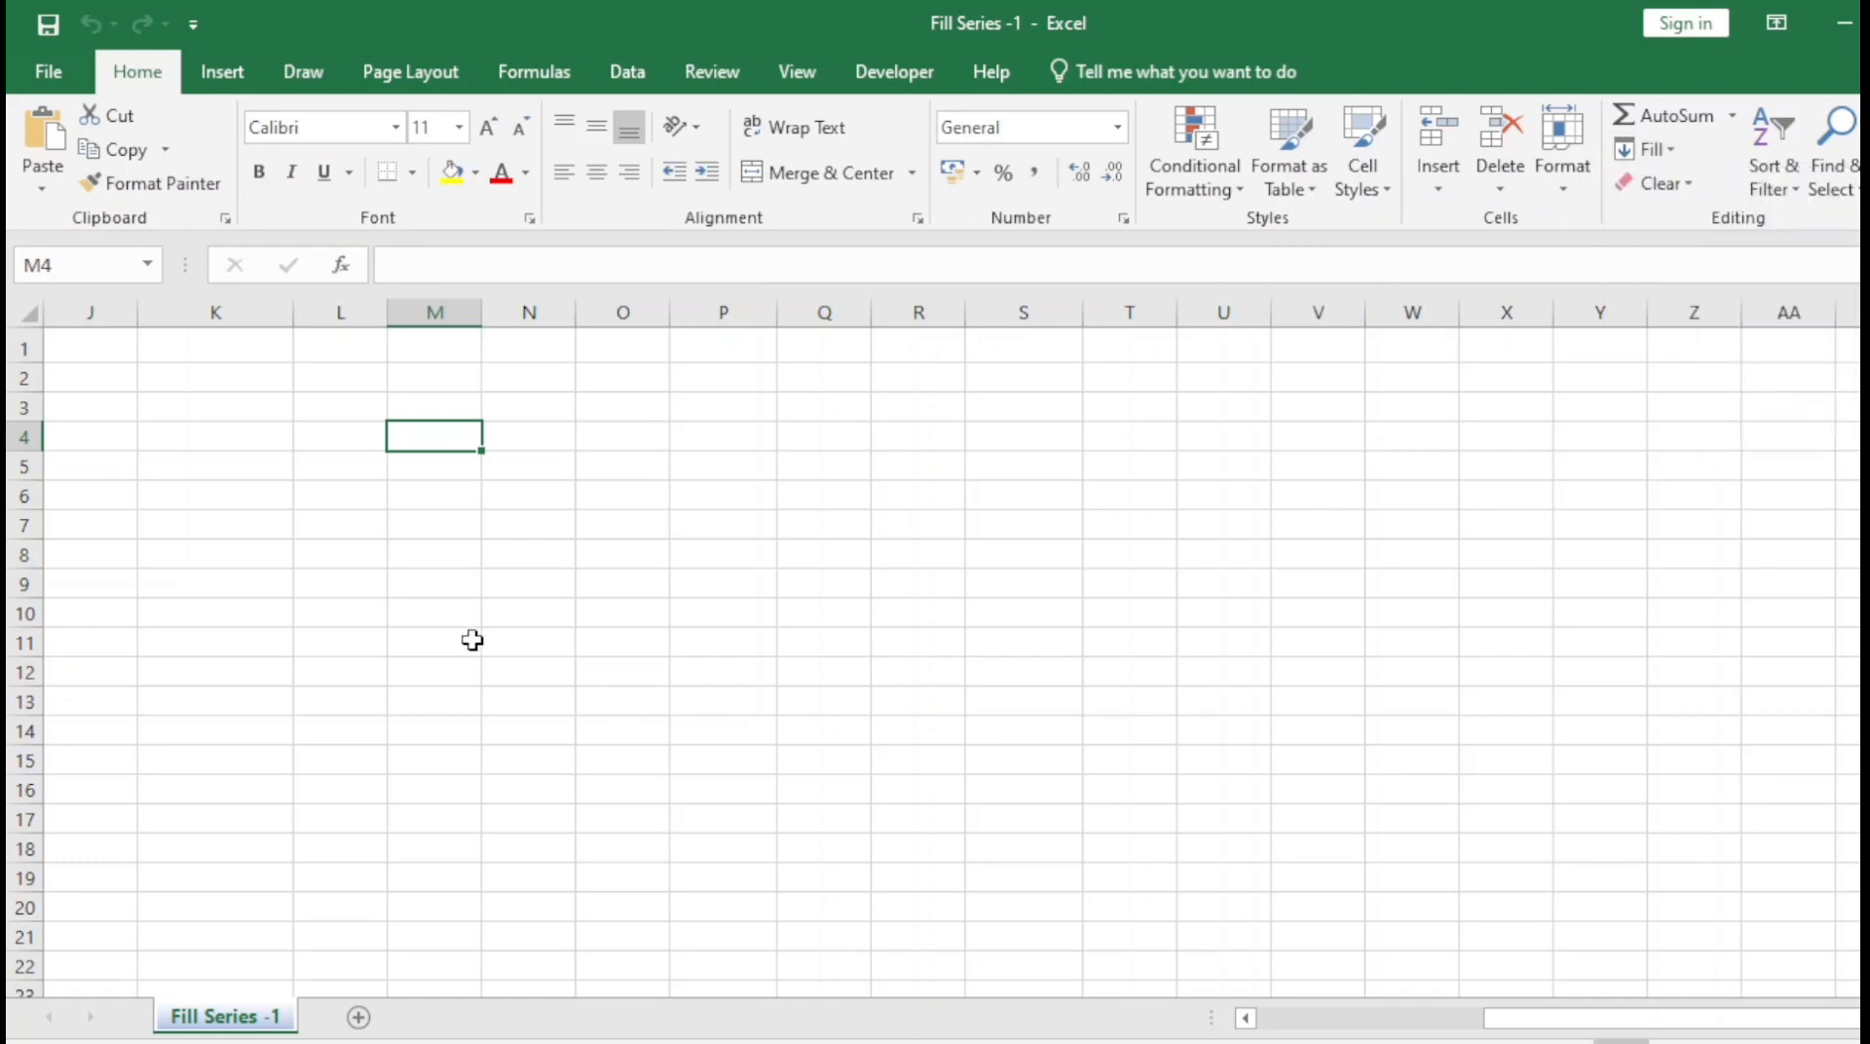
key(Left)
key(Left)
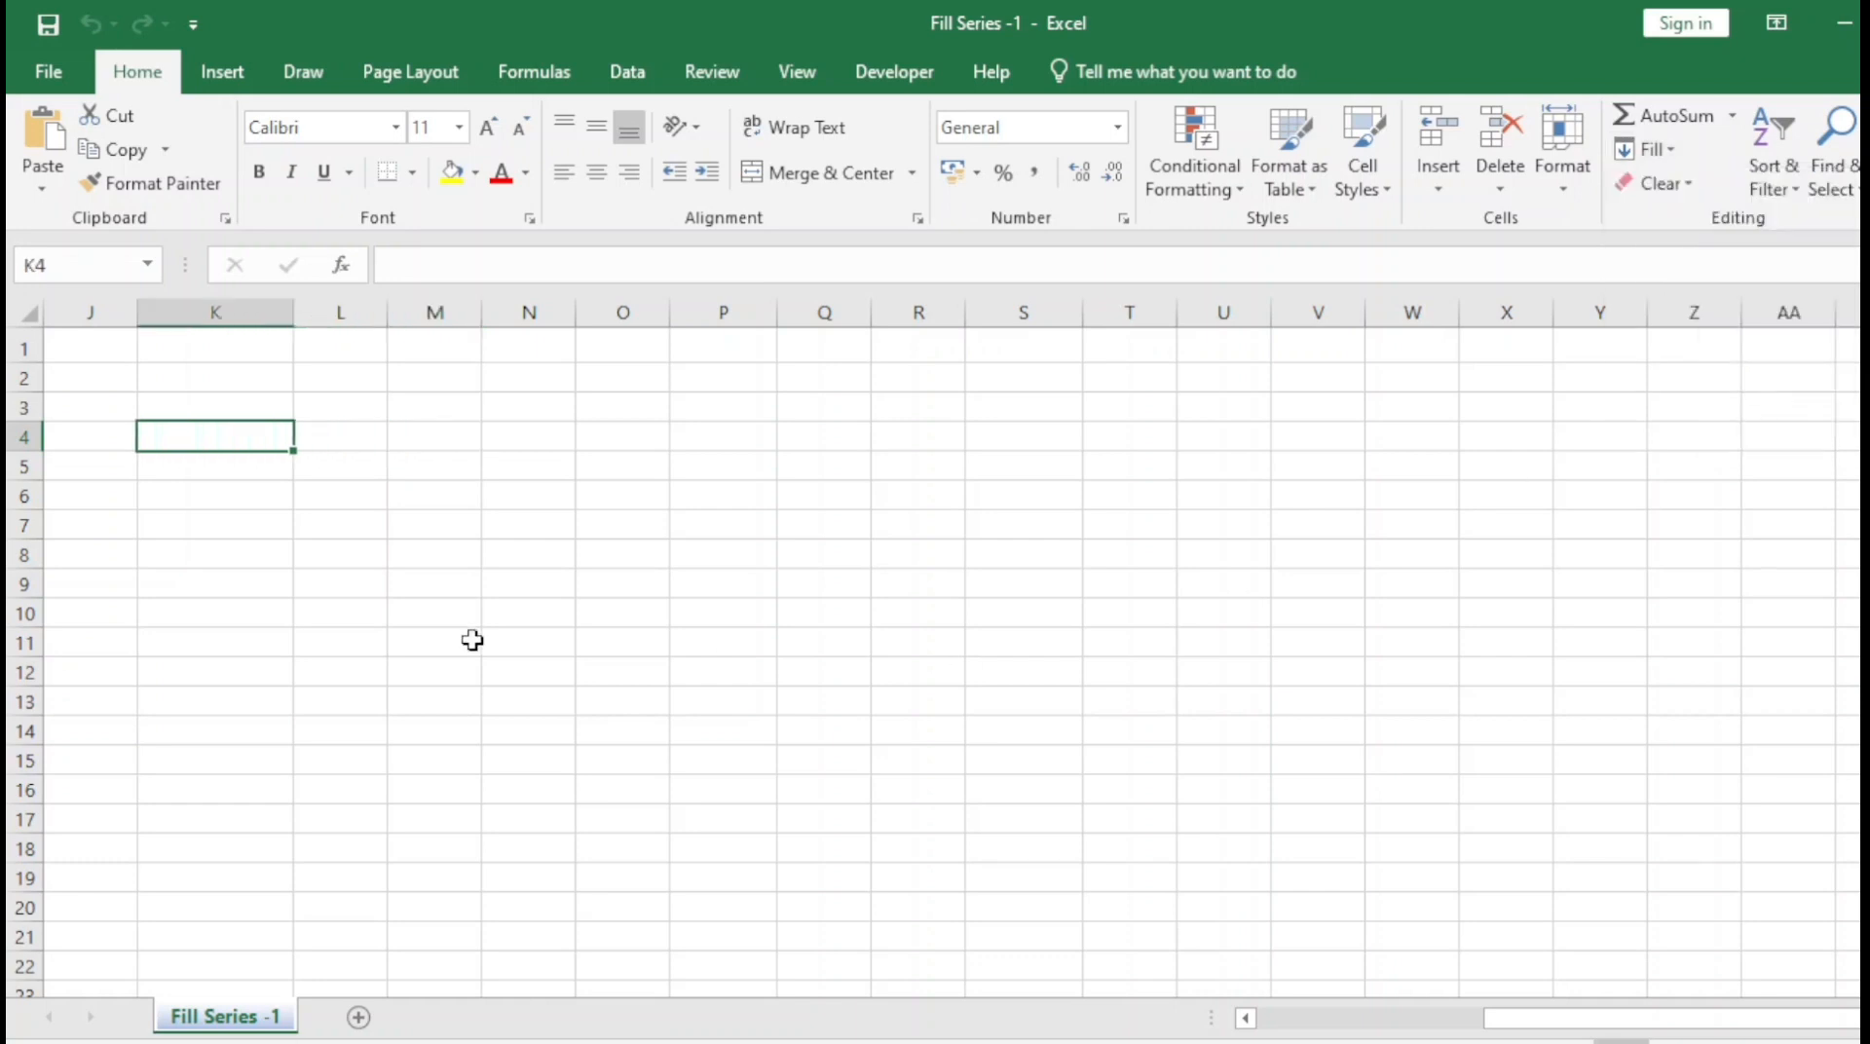
key(Right)
key(Up)
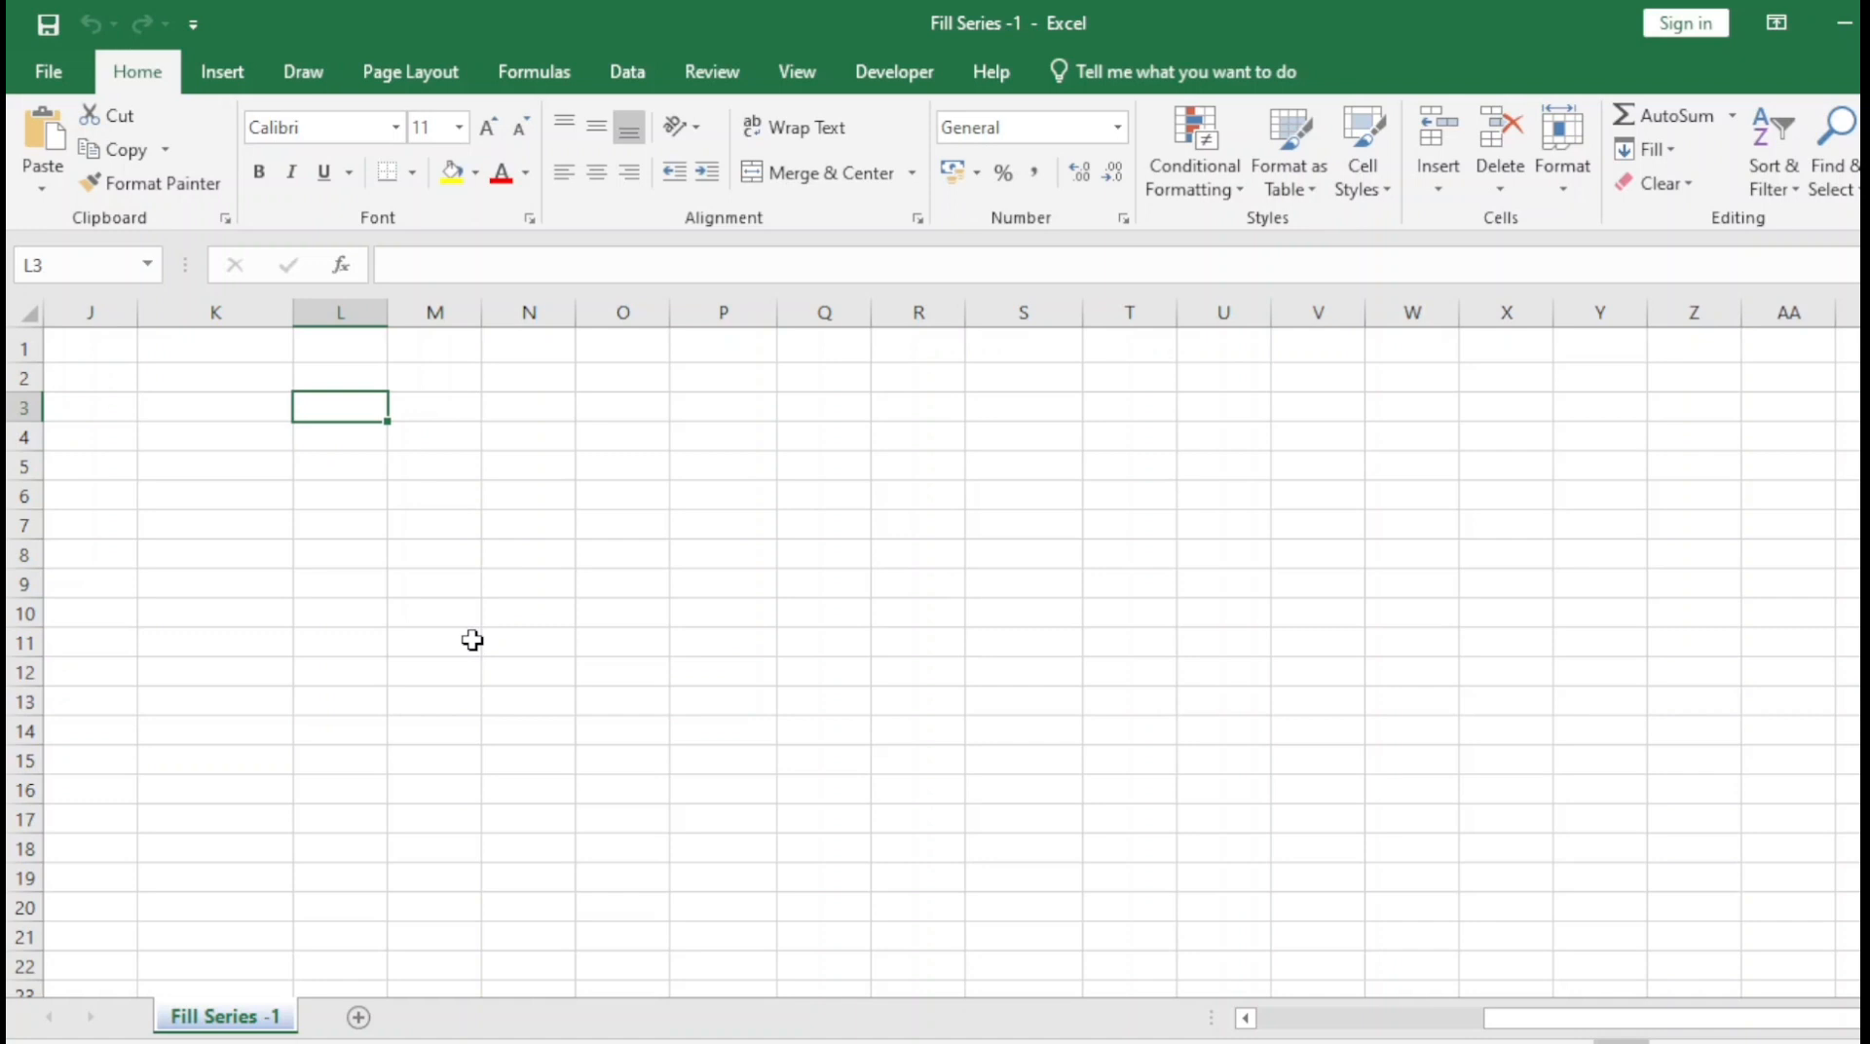
key(ctrl+semicolon)
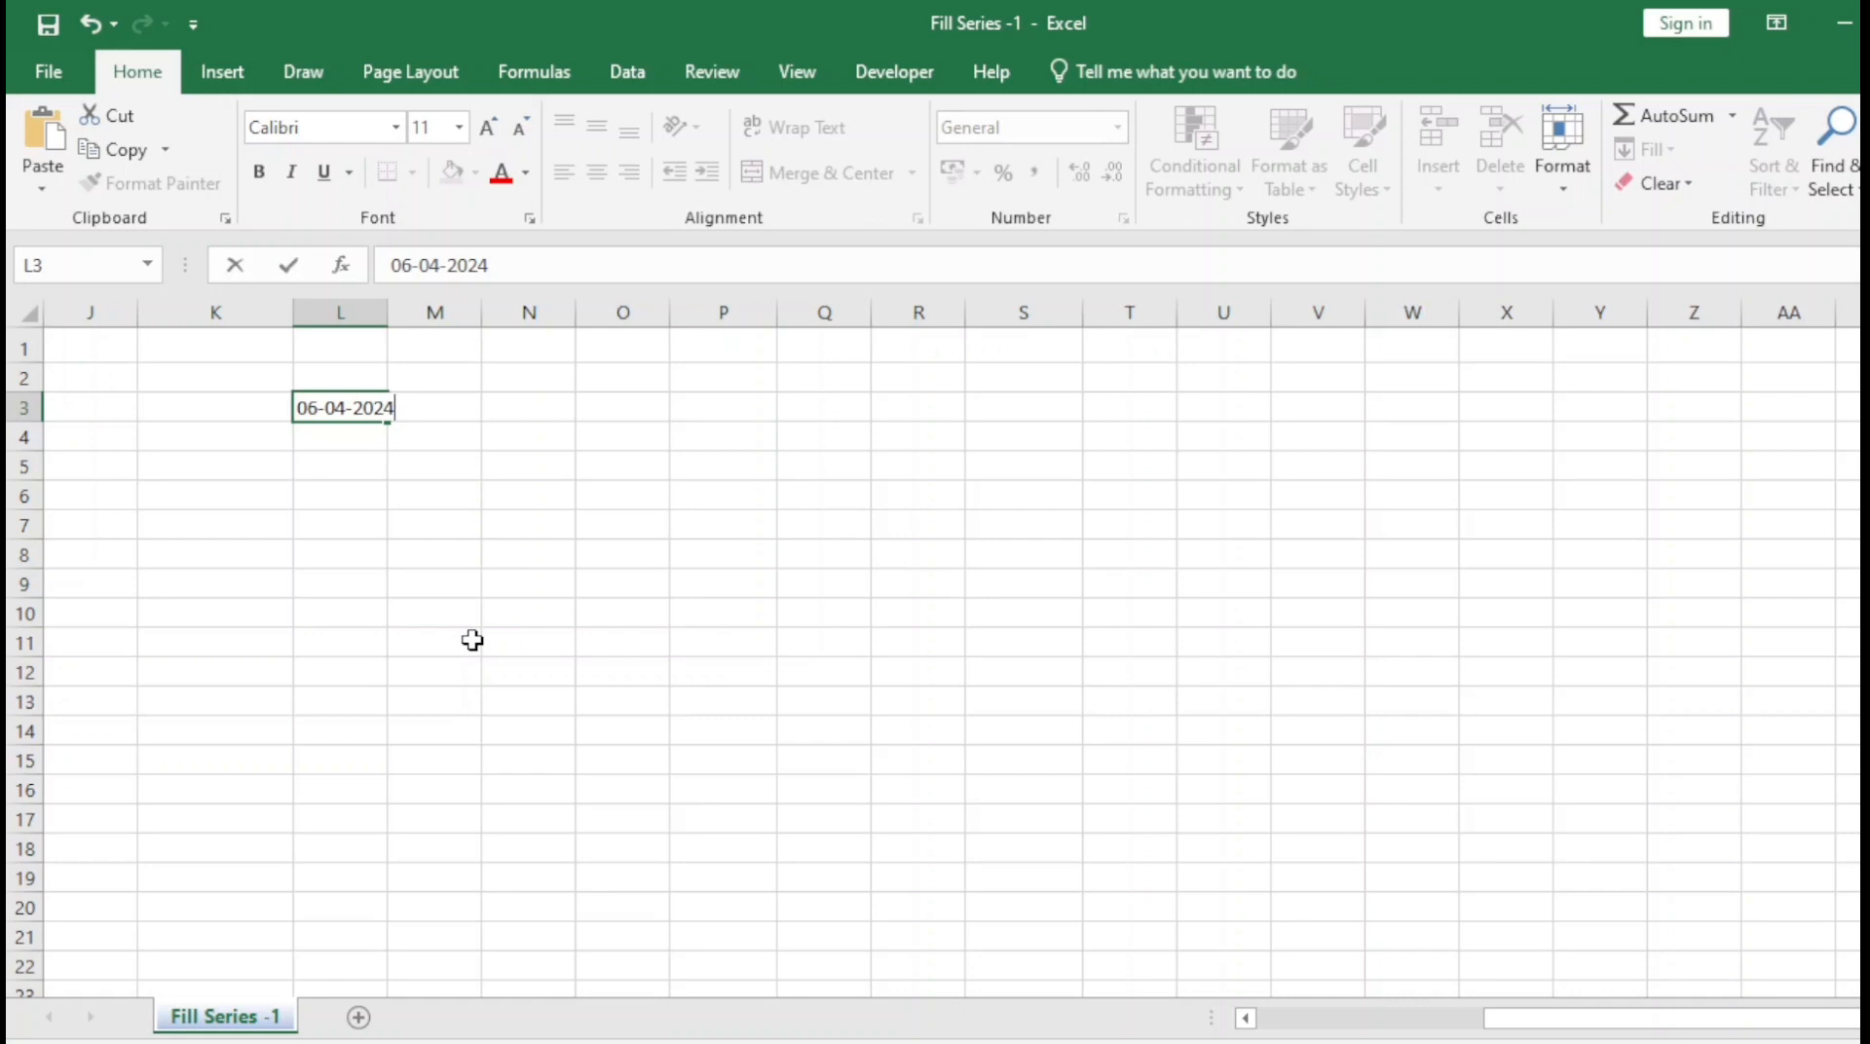
key(Return)
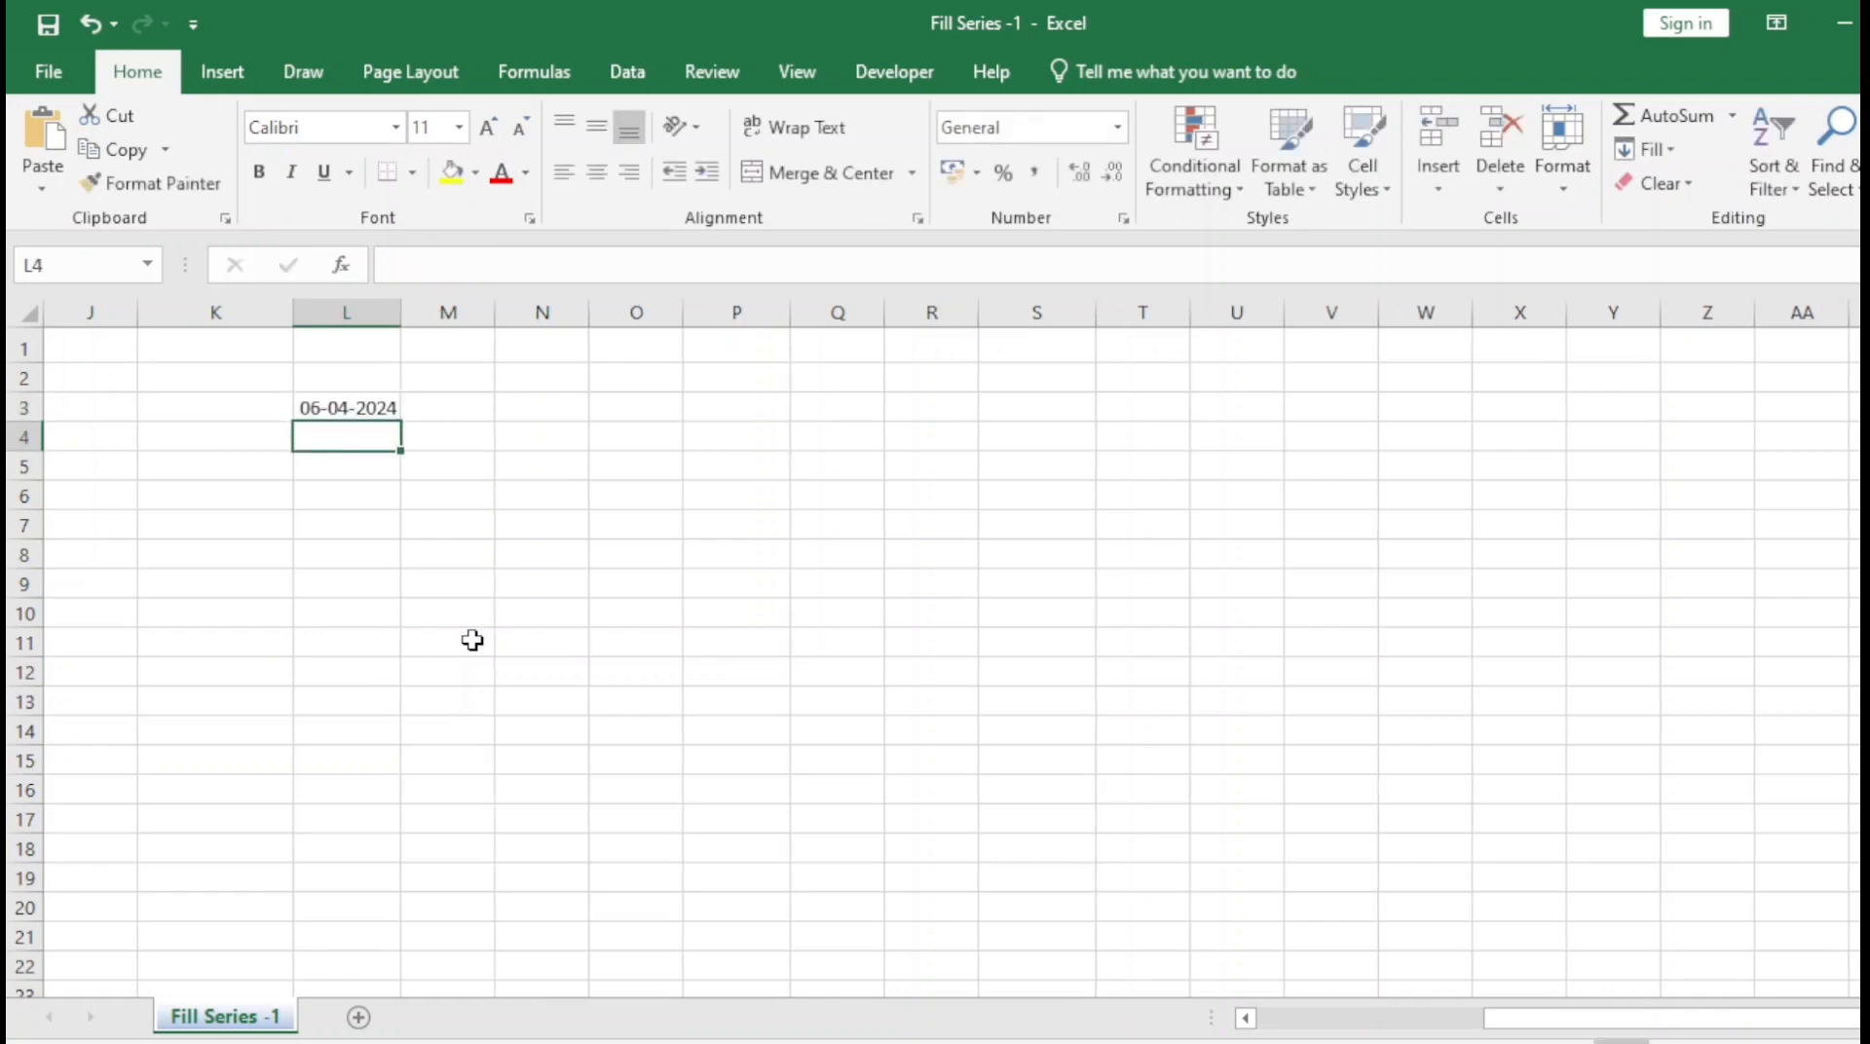
- Start a custom number format for the date in L3 and change its code to dd-mmm-yyyy
key(Up)
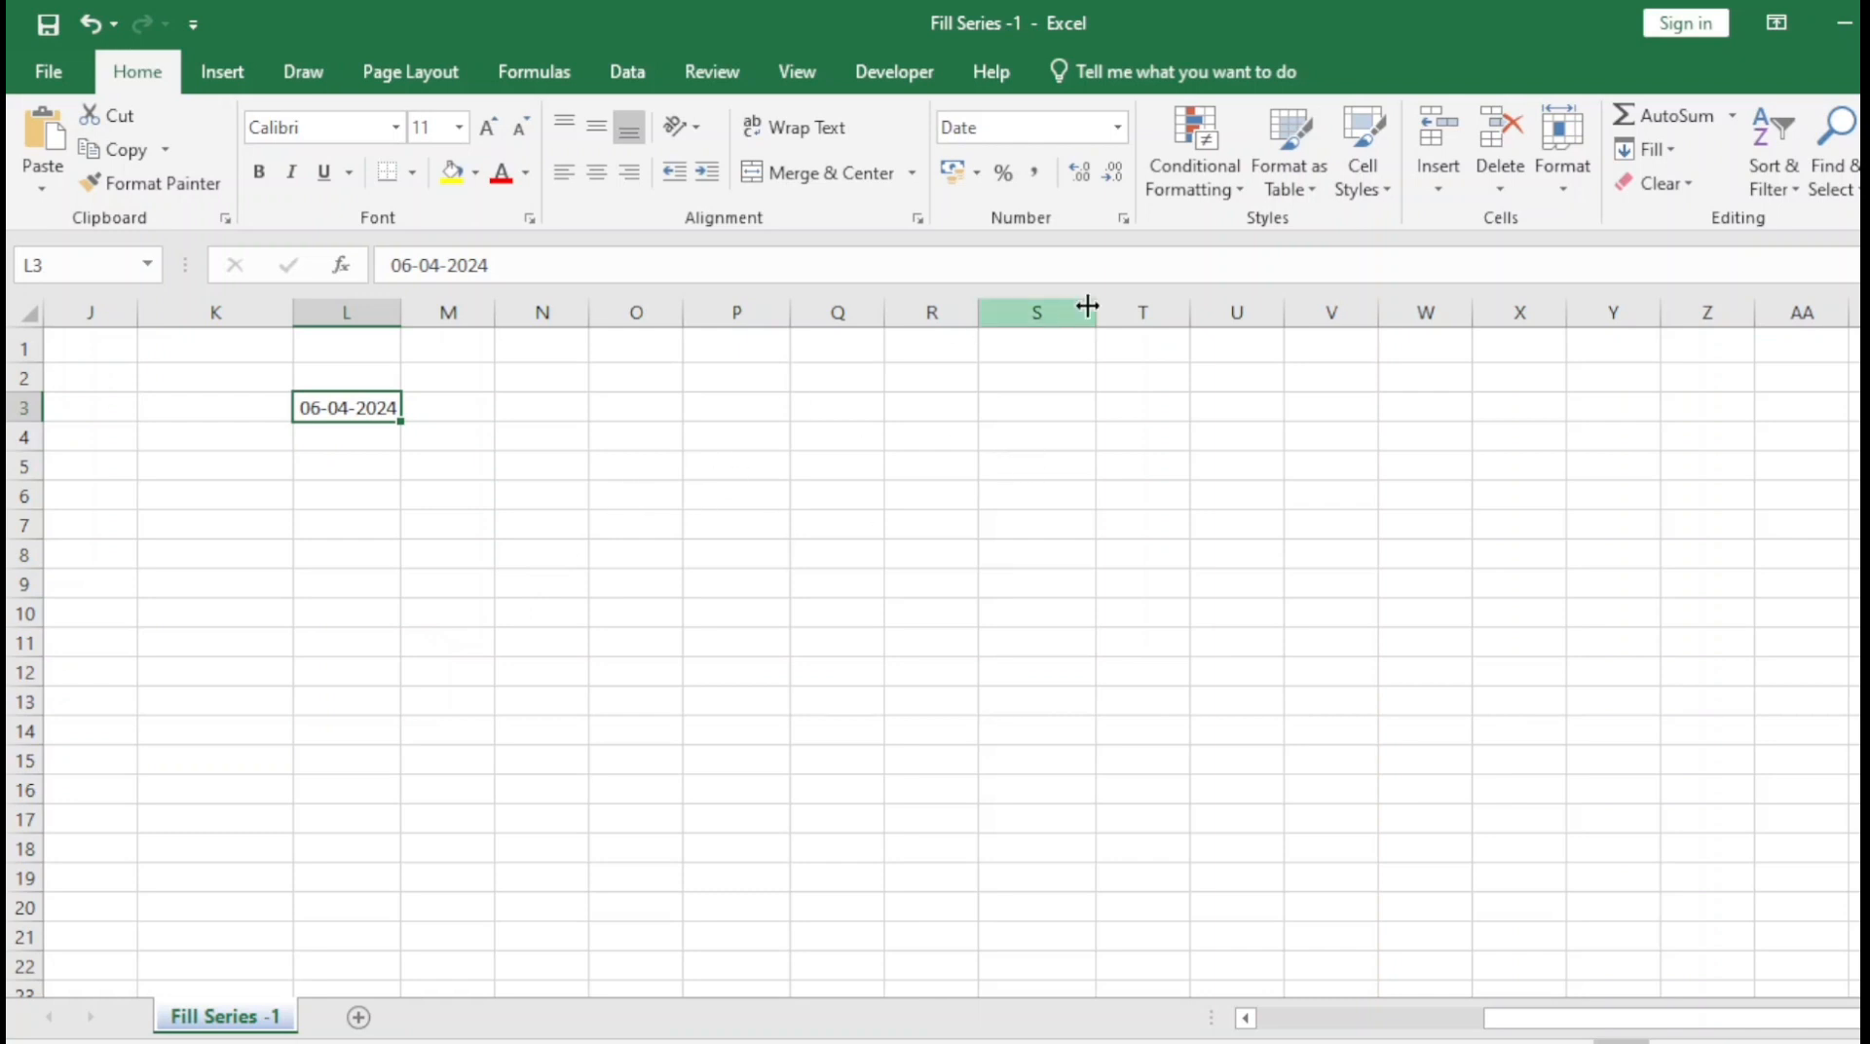
click(1125, 222)
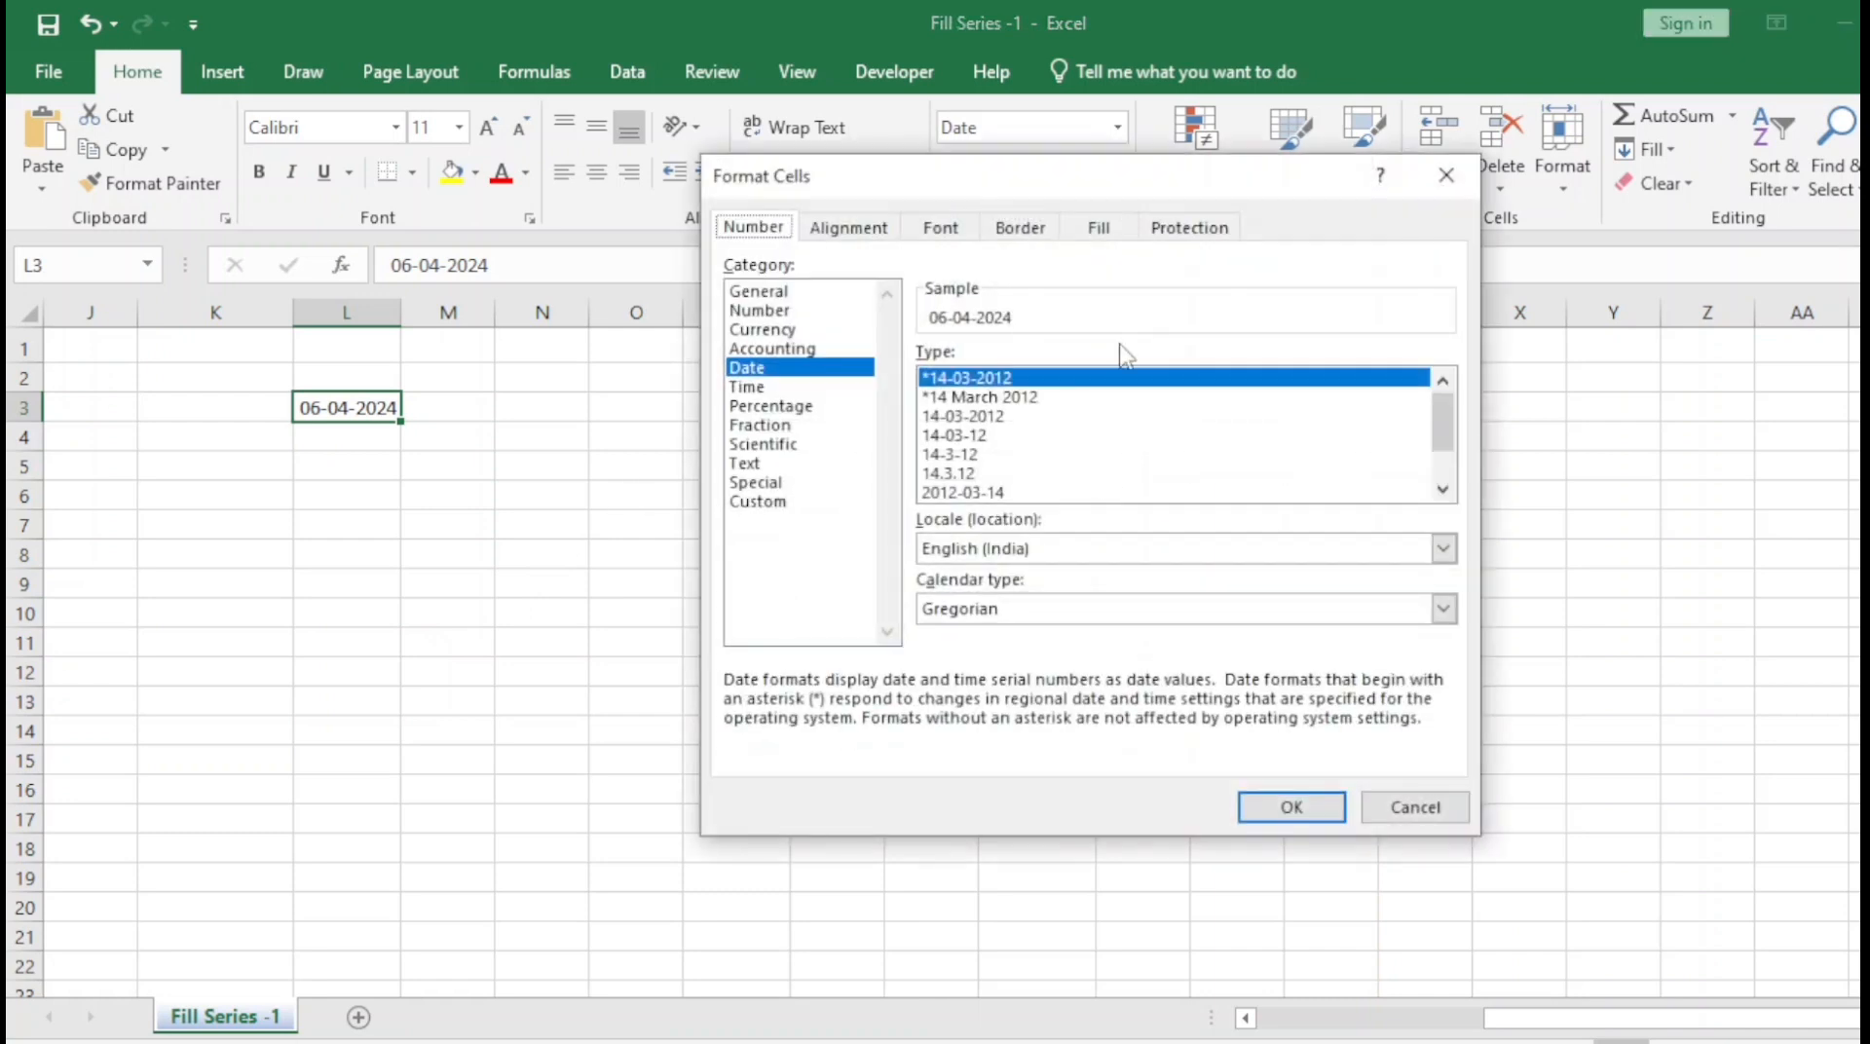
drag(1148, 177, 1149, 177)
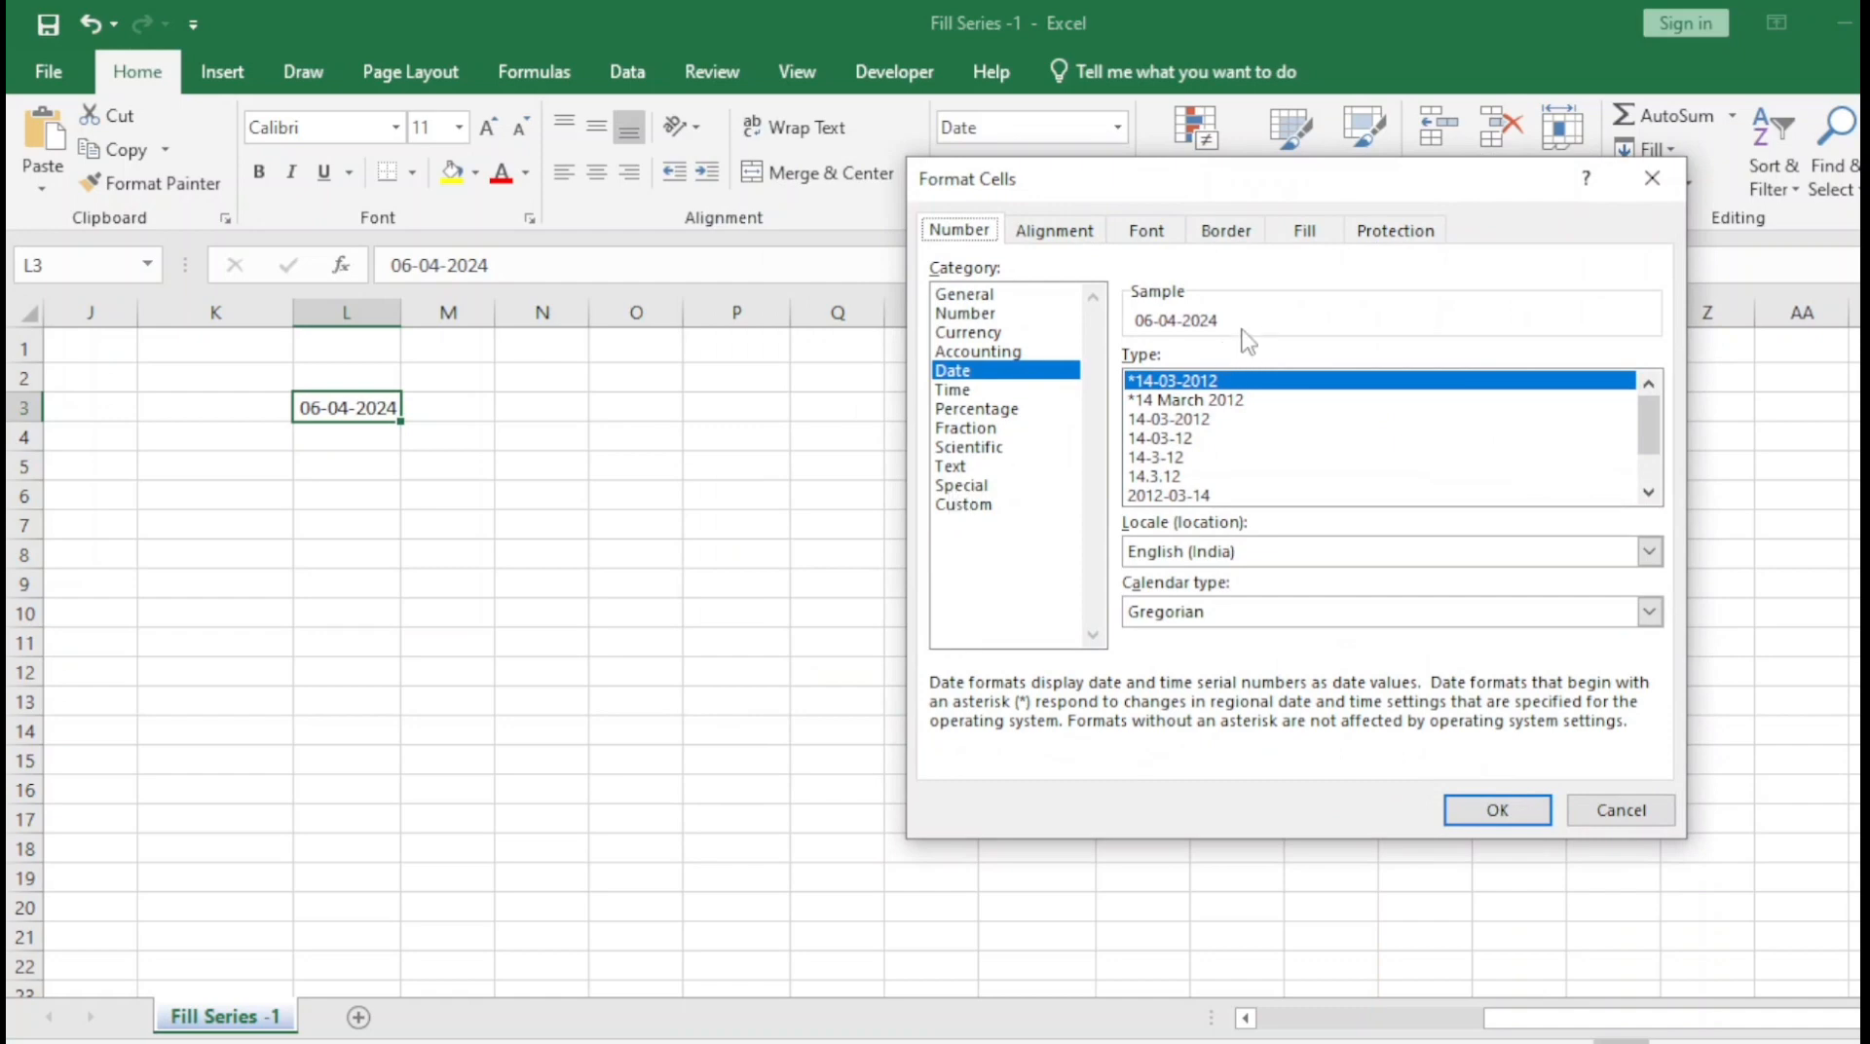
click(963, 506)
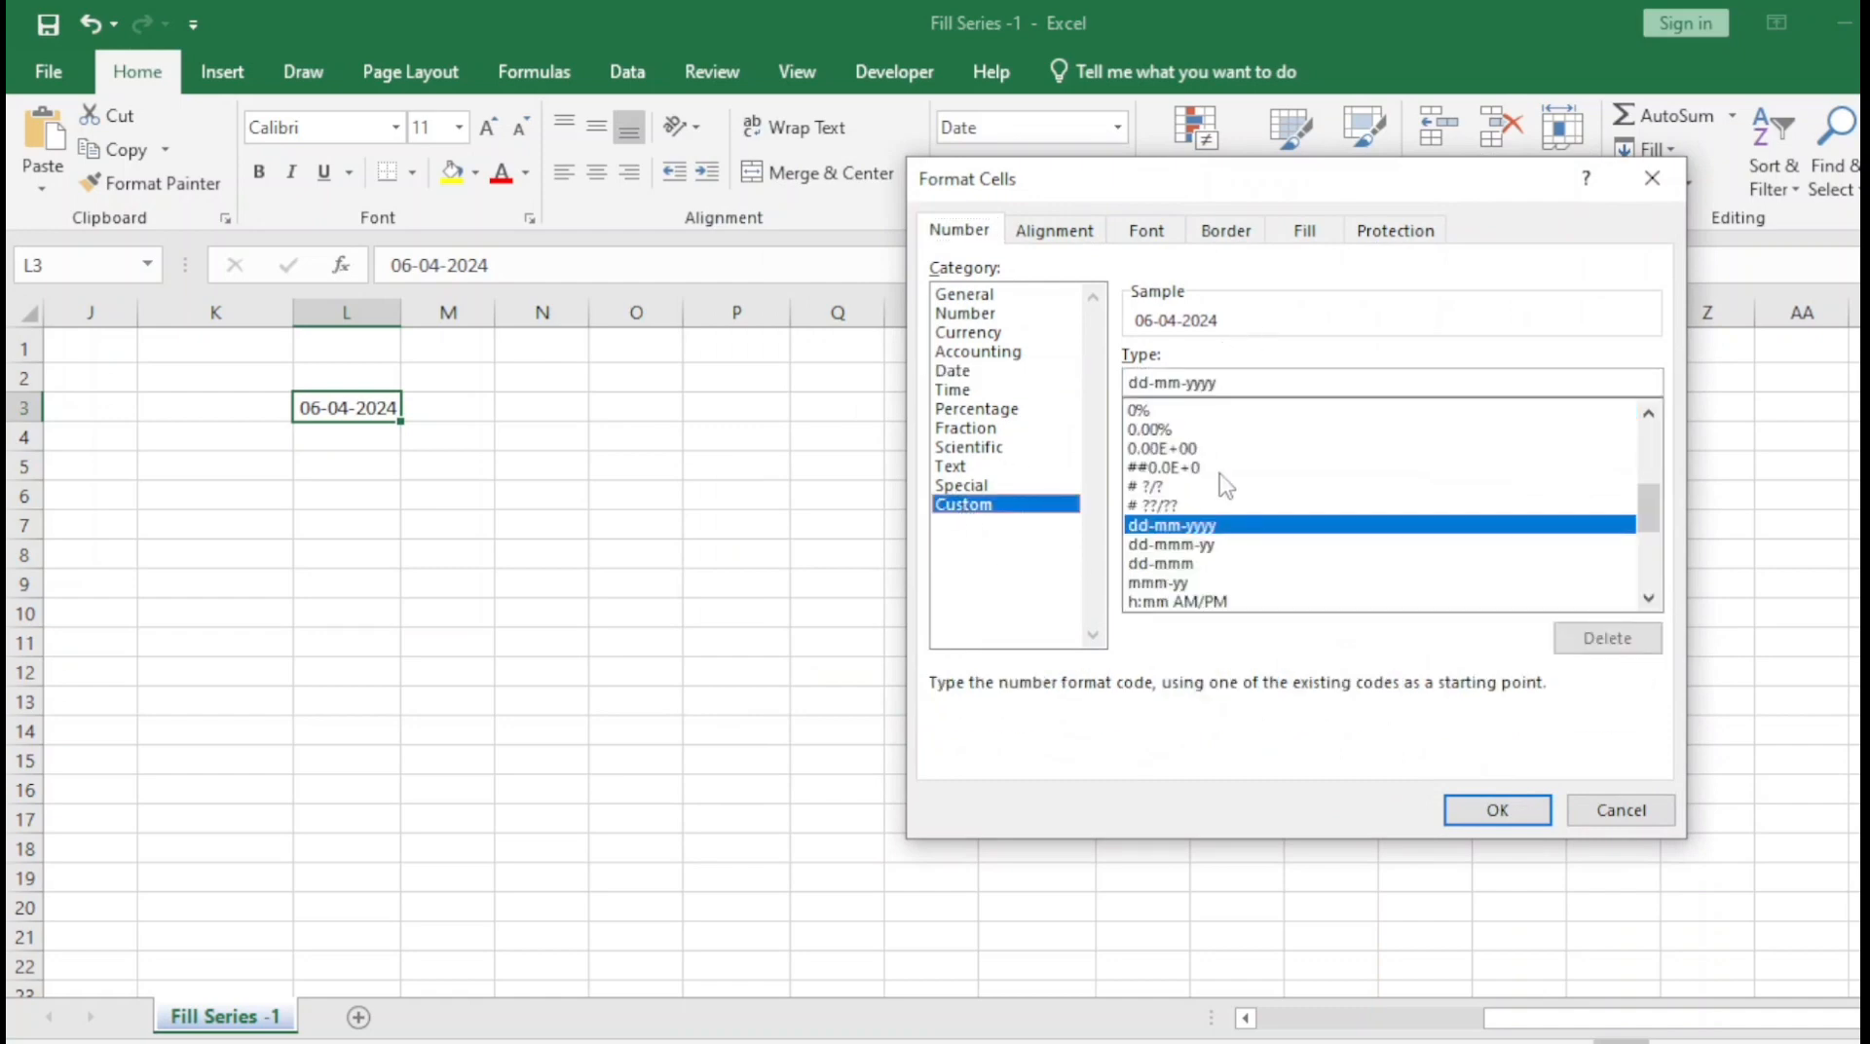
click(1246, 381)
key(Left)
key(Left)
key(Left)
key(Left)
key(Left)
text(m)
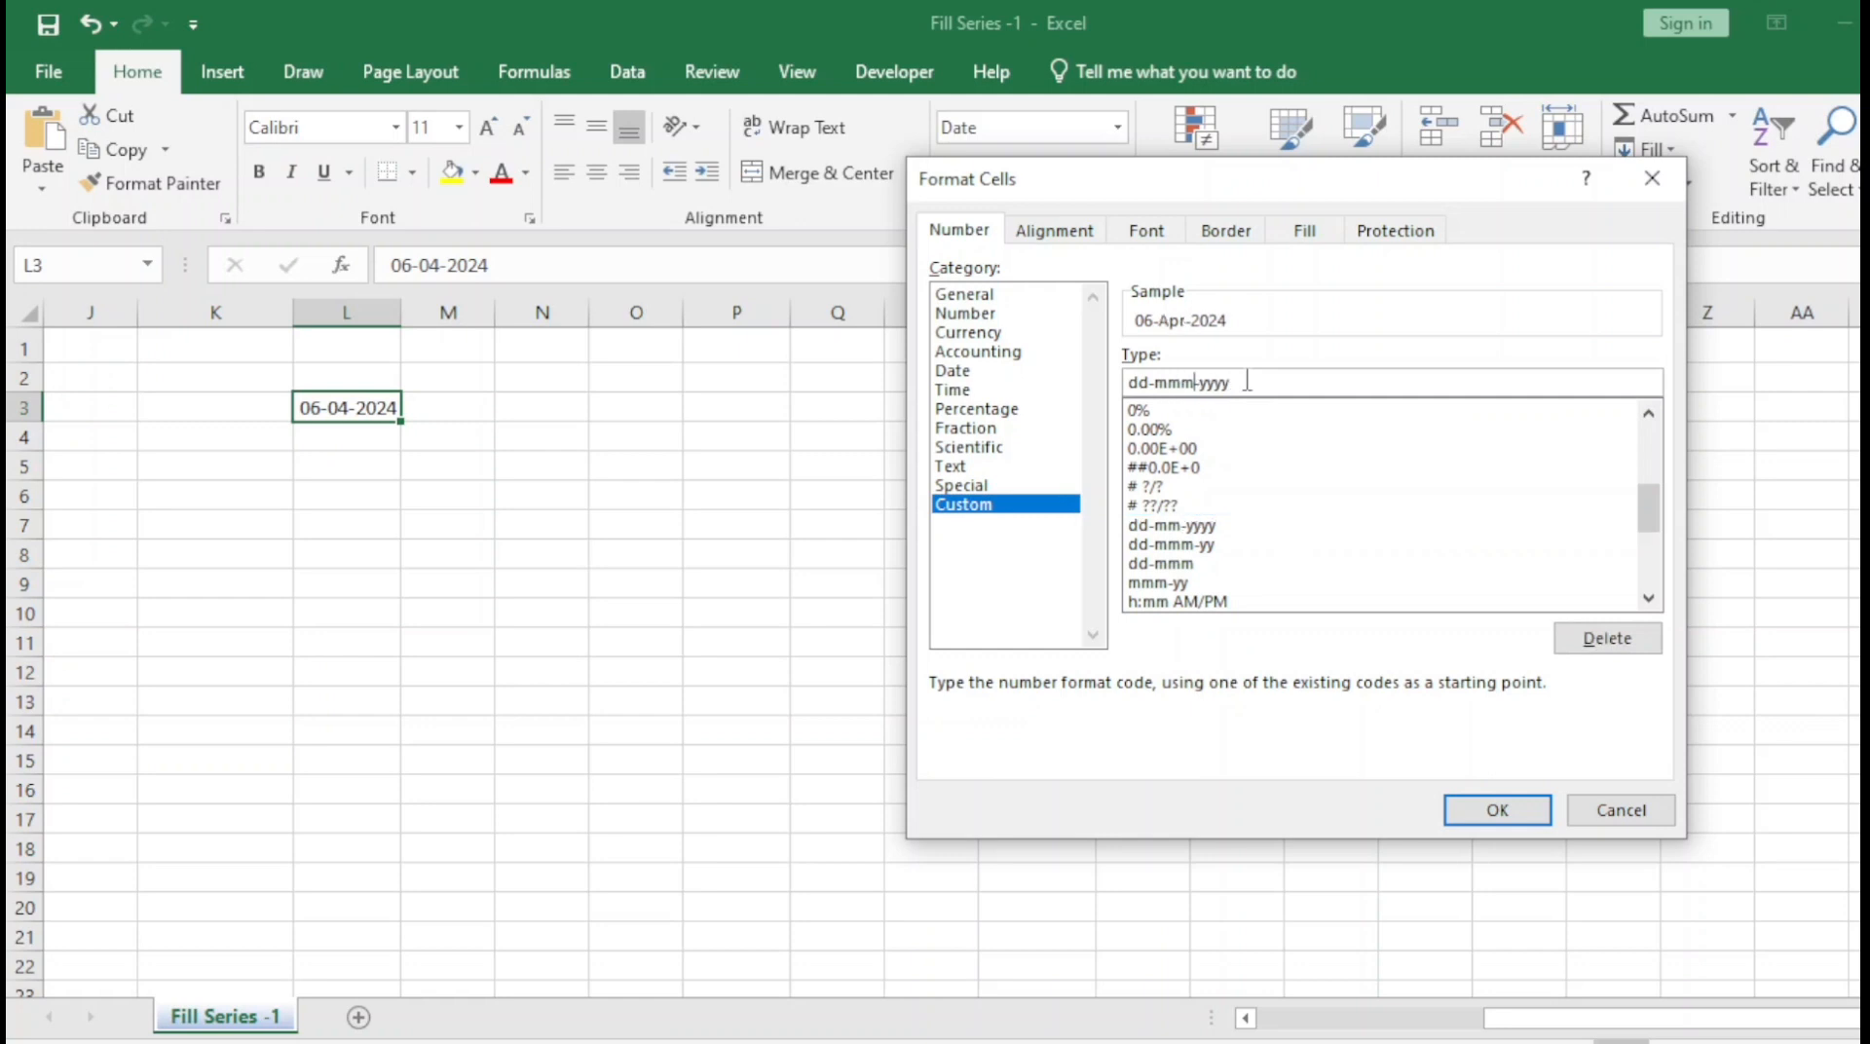
- Append the full weekday code dddd to the custom date format and apply it to L3
key(Right)
key(Right)
key(Right)
key(Right)
key(Right)
text(dddd)
click(1479, 809)
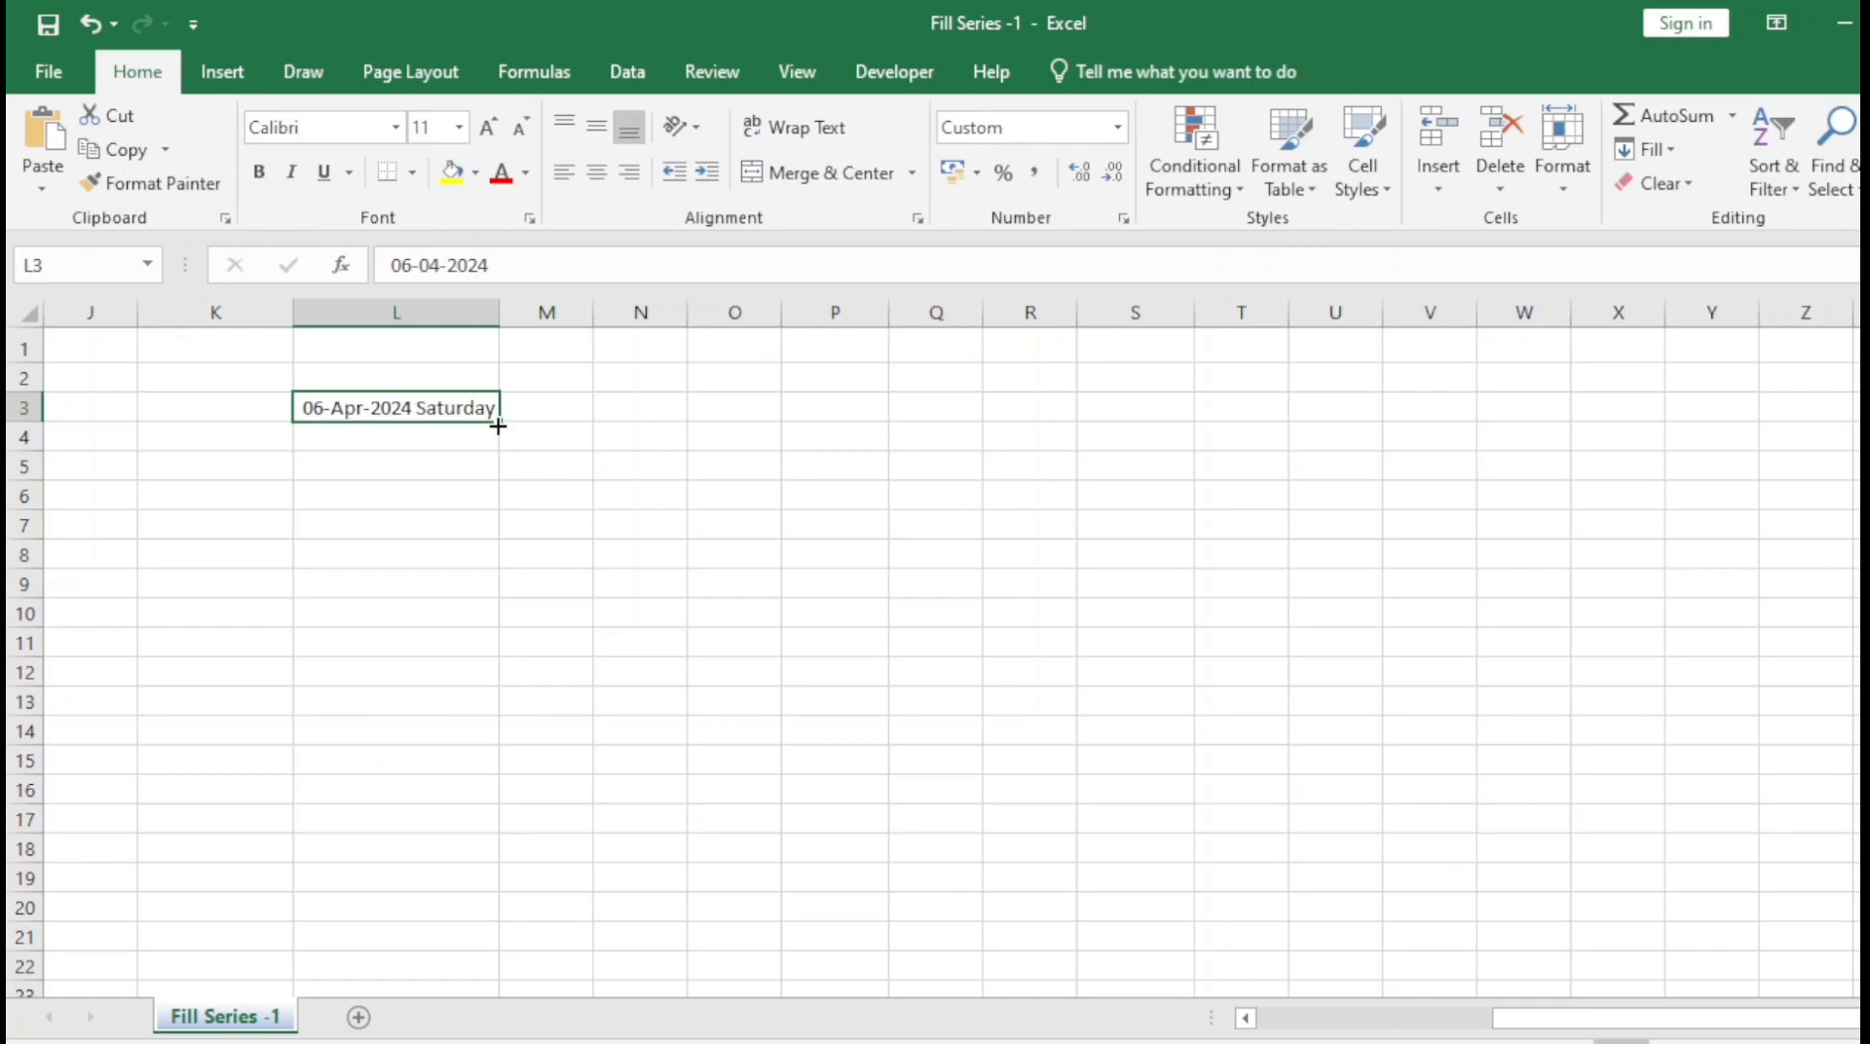
- Try filling the date series from L3 down to L10 and autofitting column L, and undo both changes
drag(498, 426, 482, 625)
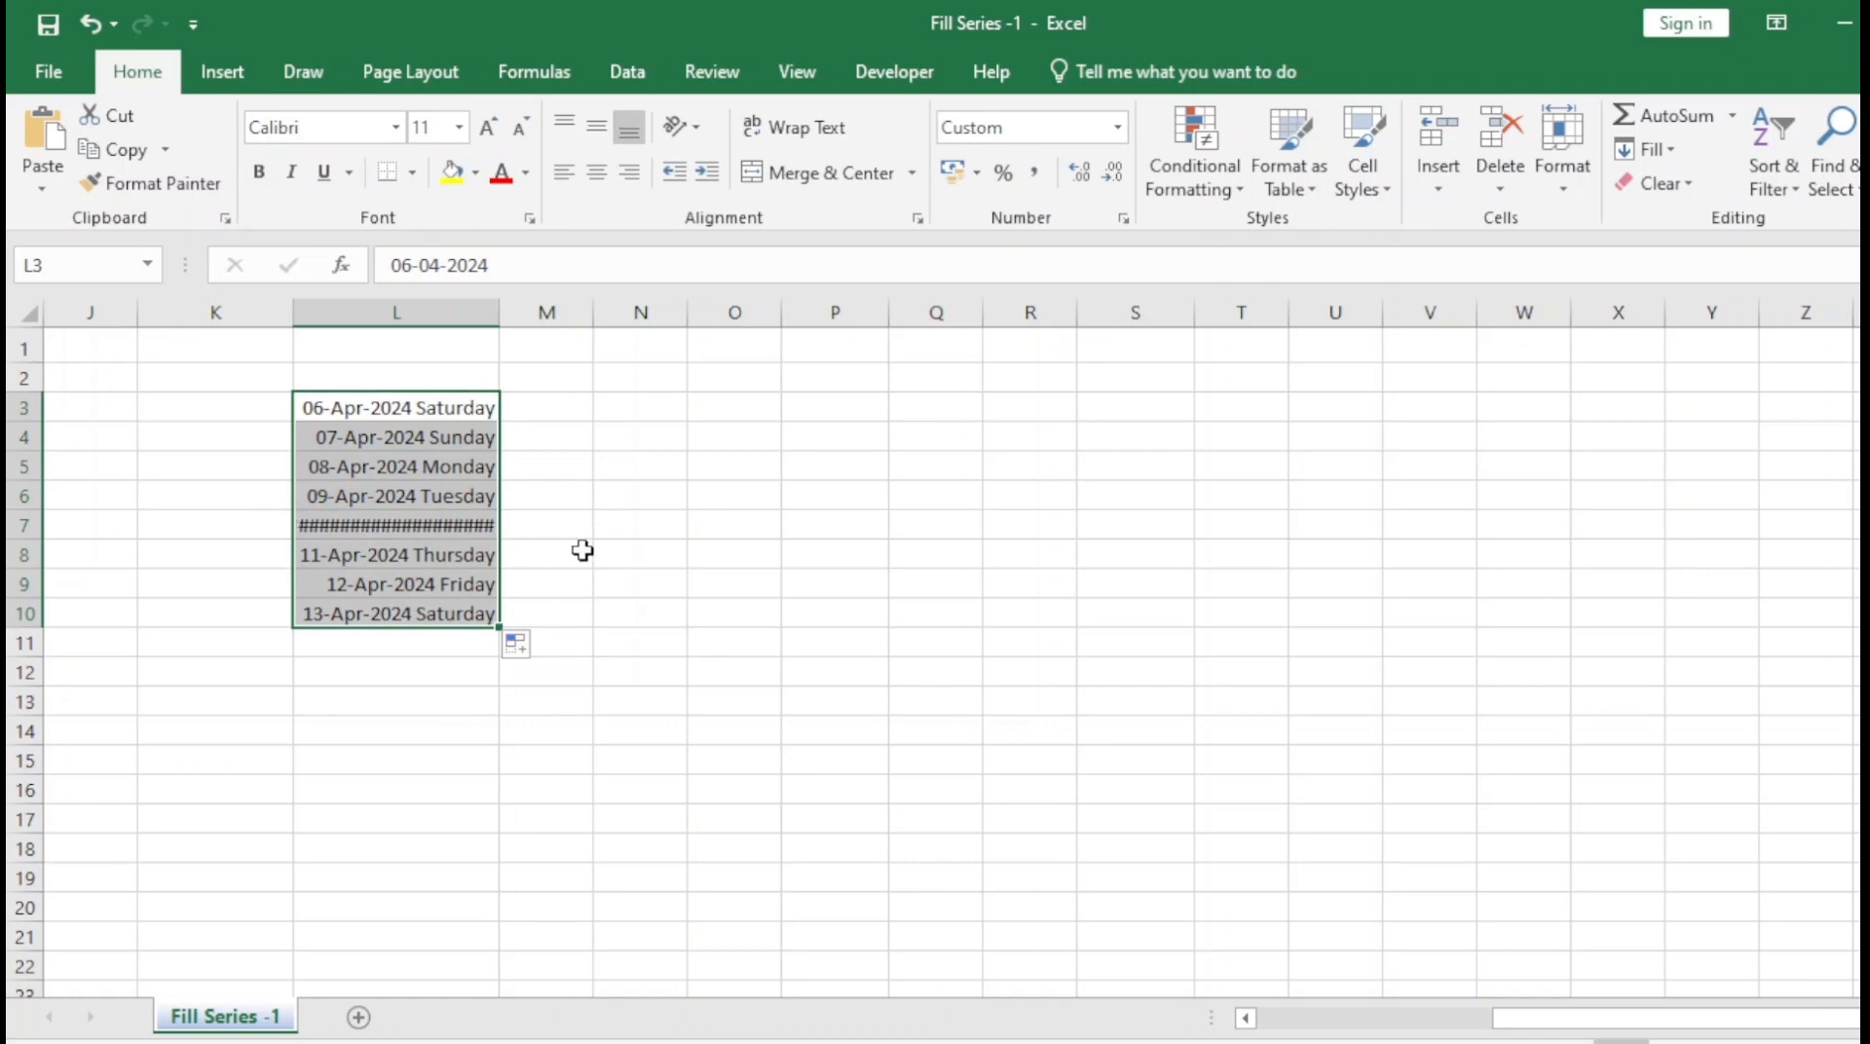
double_click(494, 303)
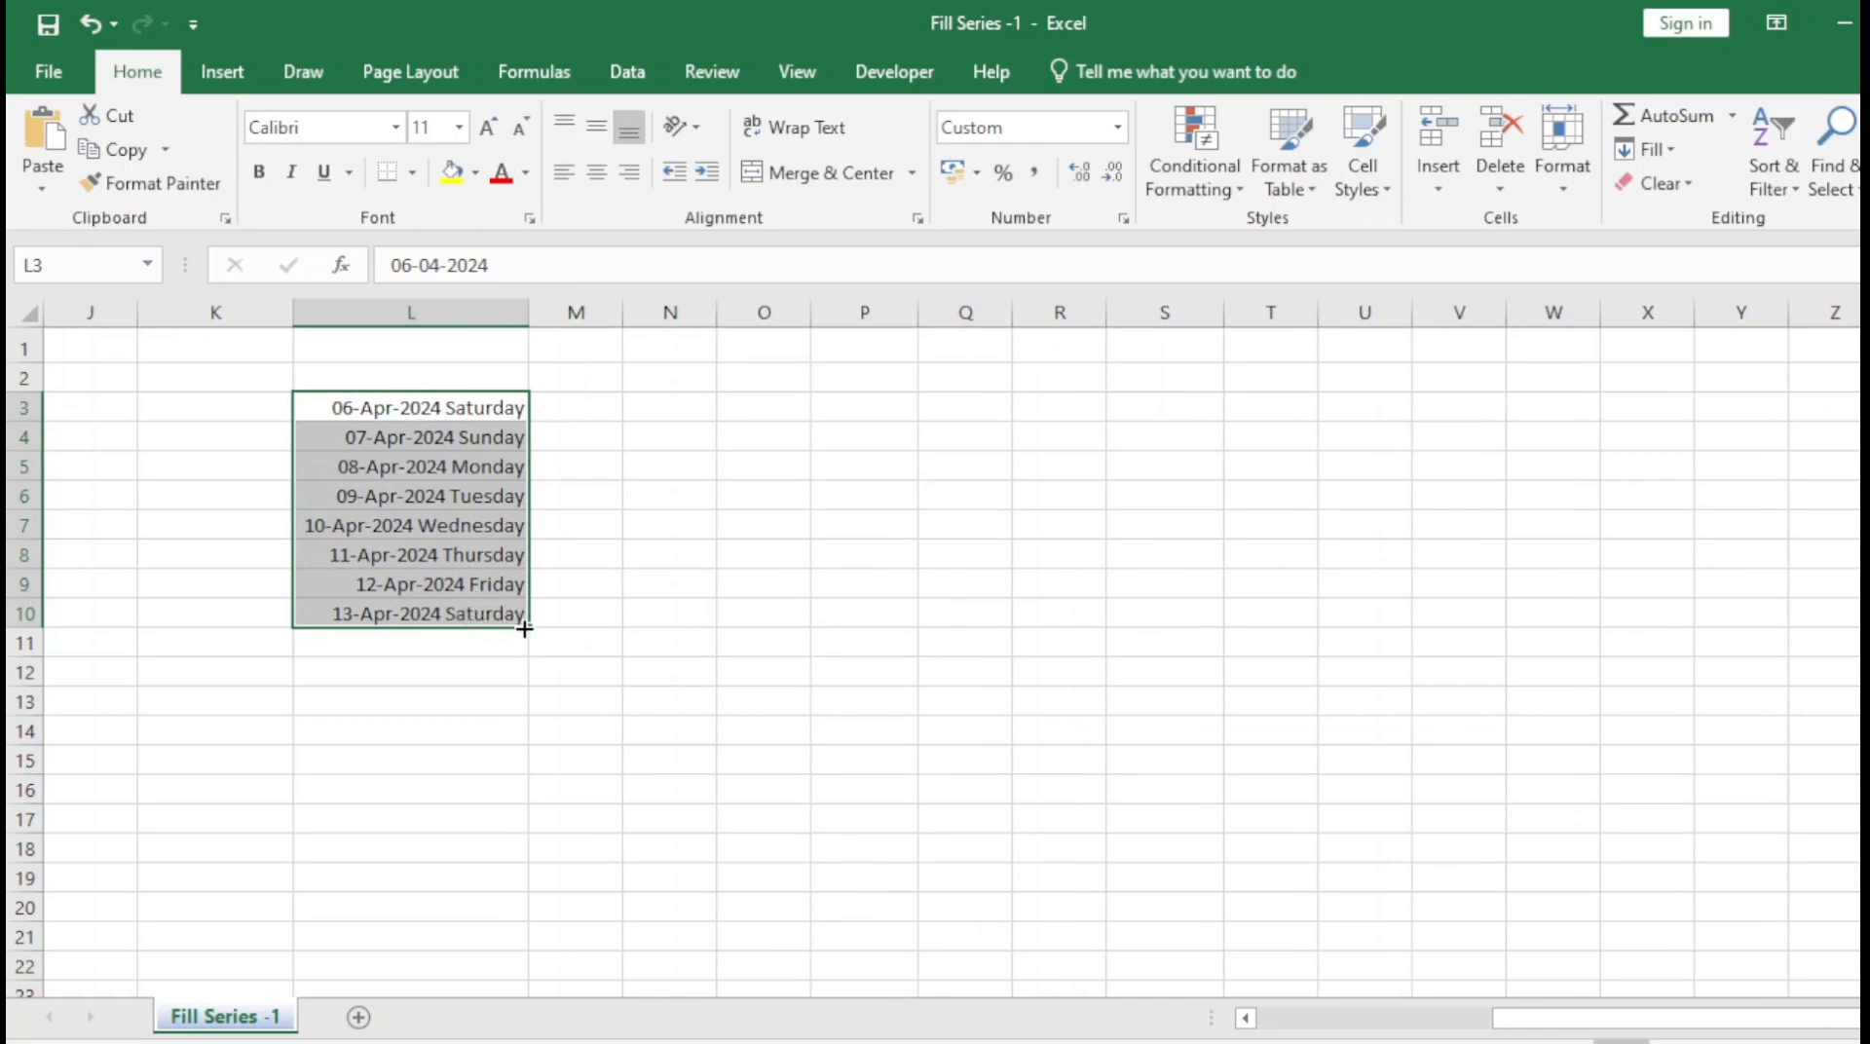
key(ctrl+z)
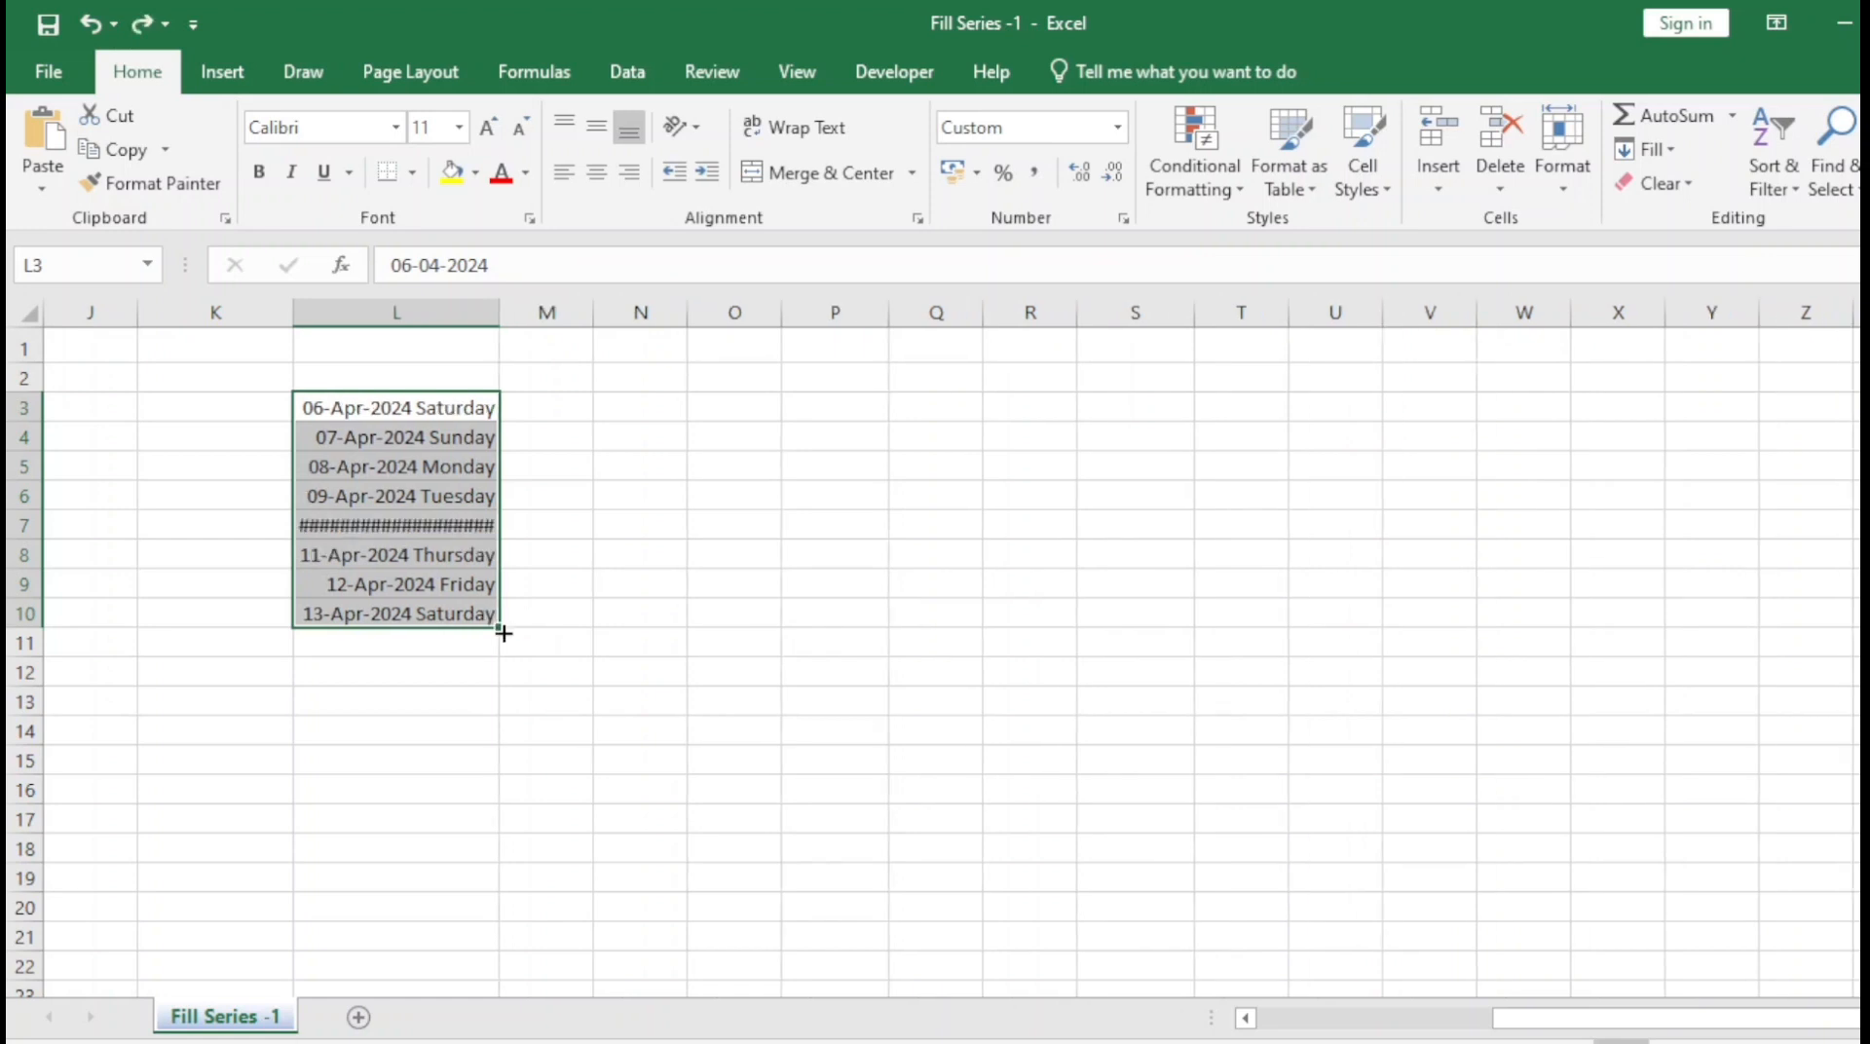
key(ctrl+z)
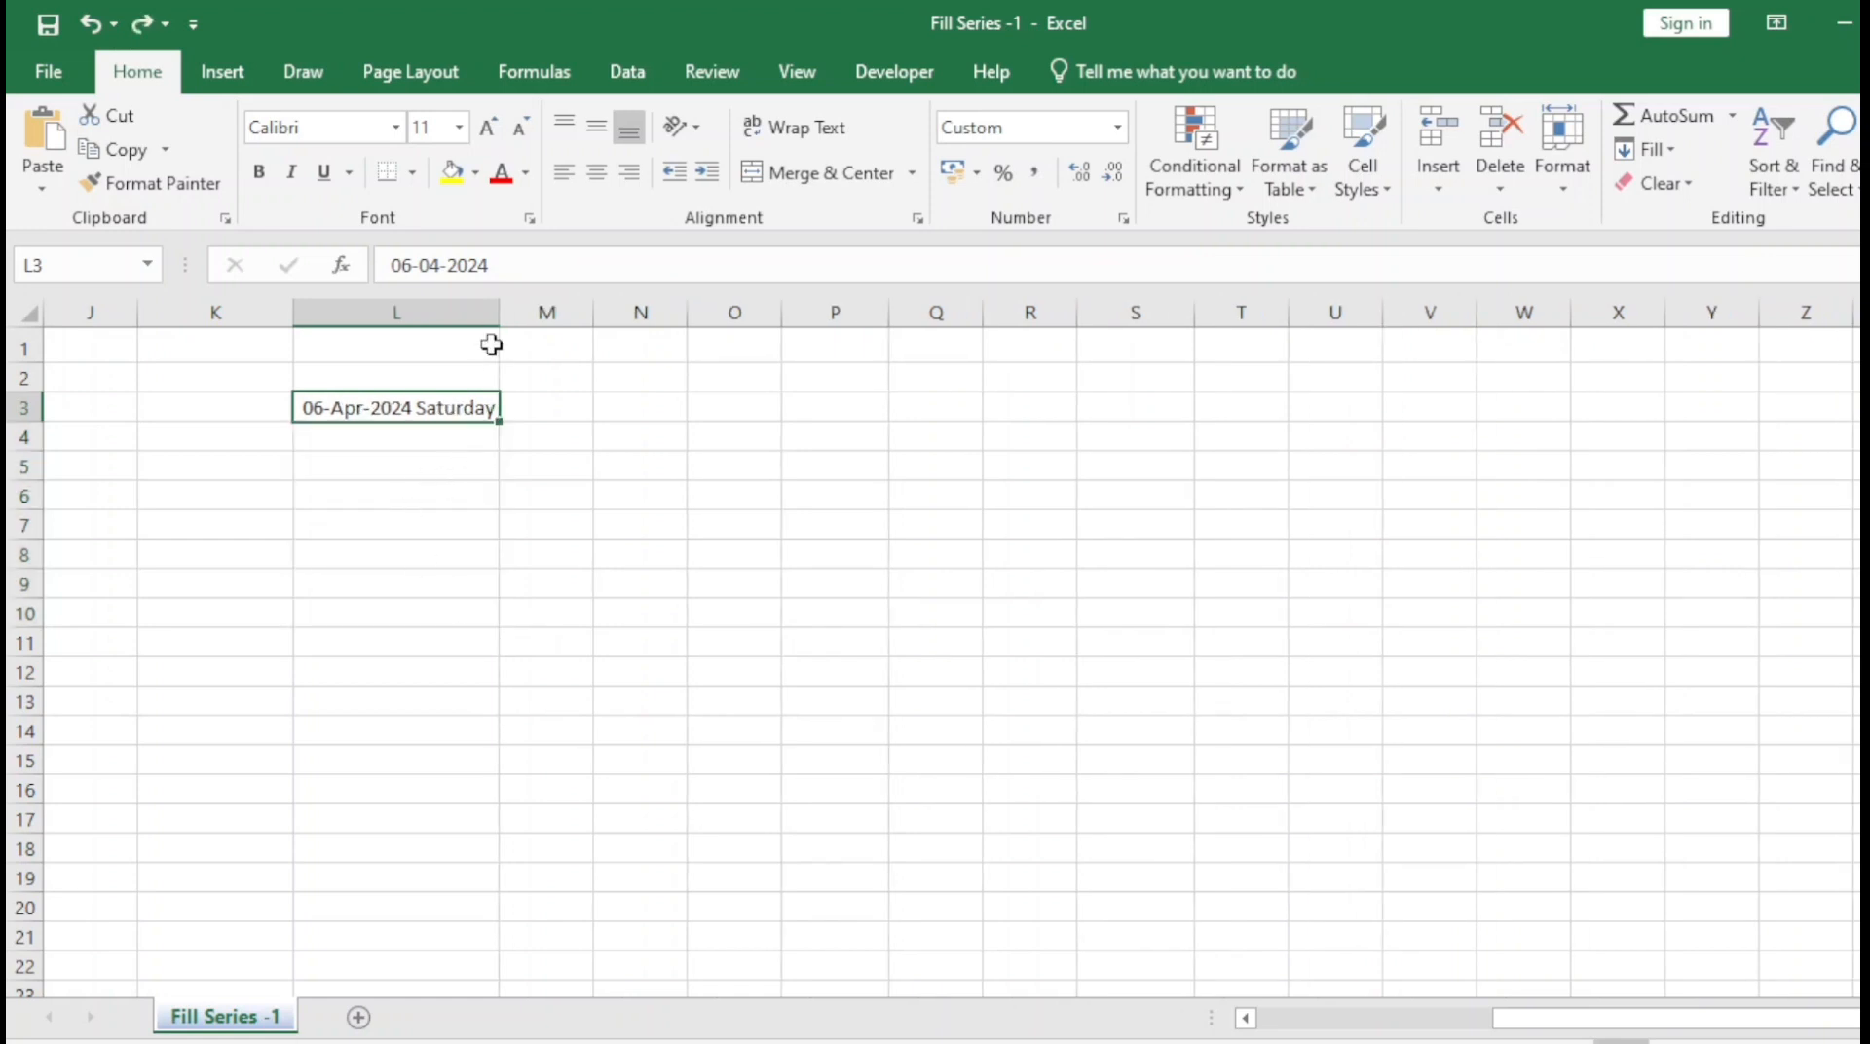
- Widen column L slightly and fill the date series from L3 down to L13
drag(499, 313, 541, 314)
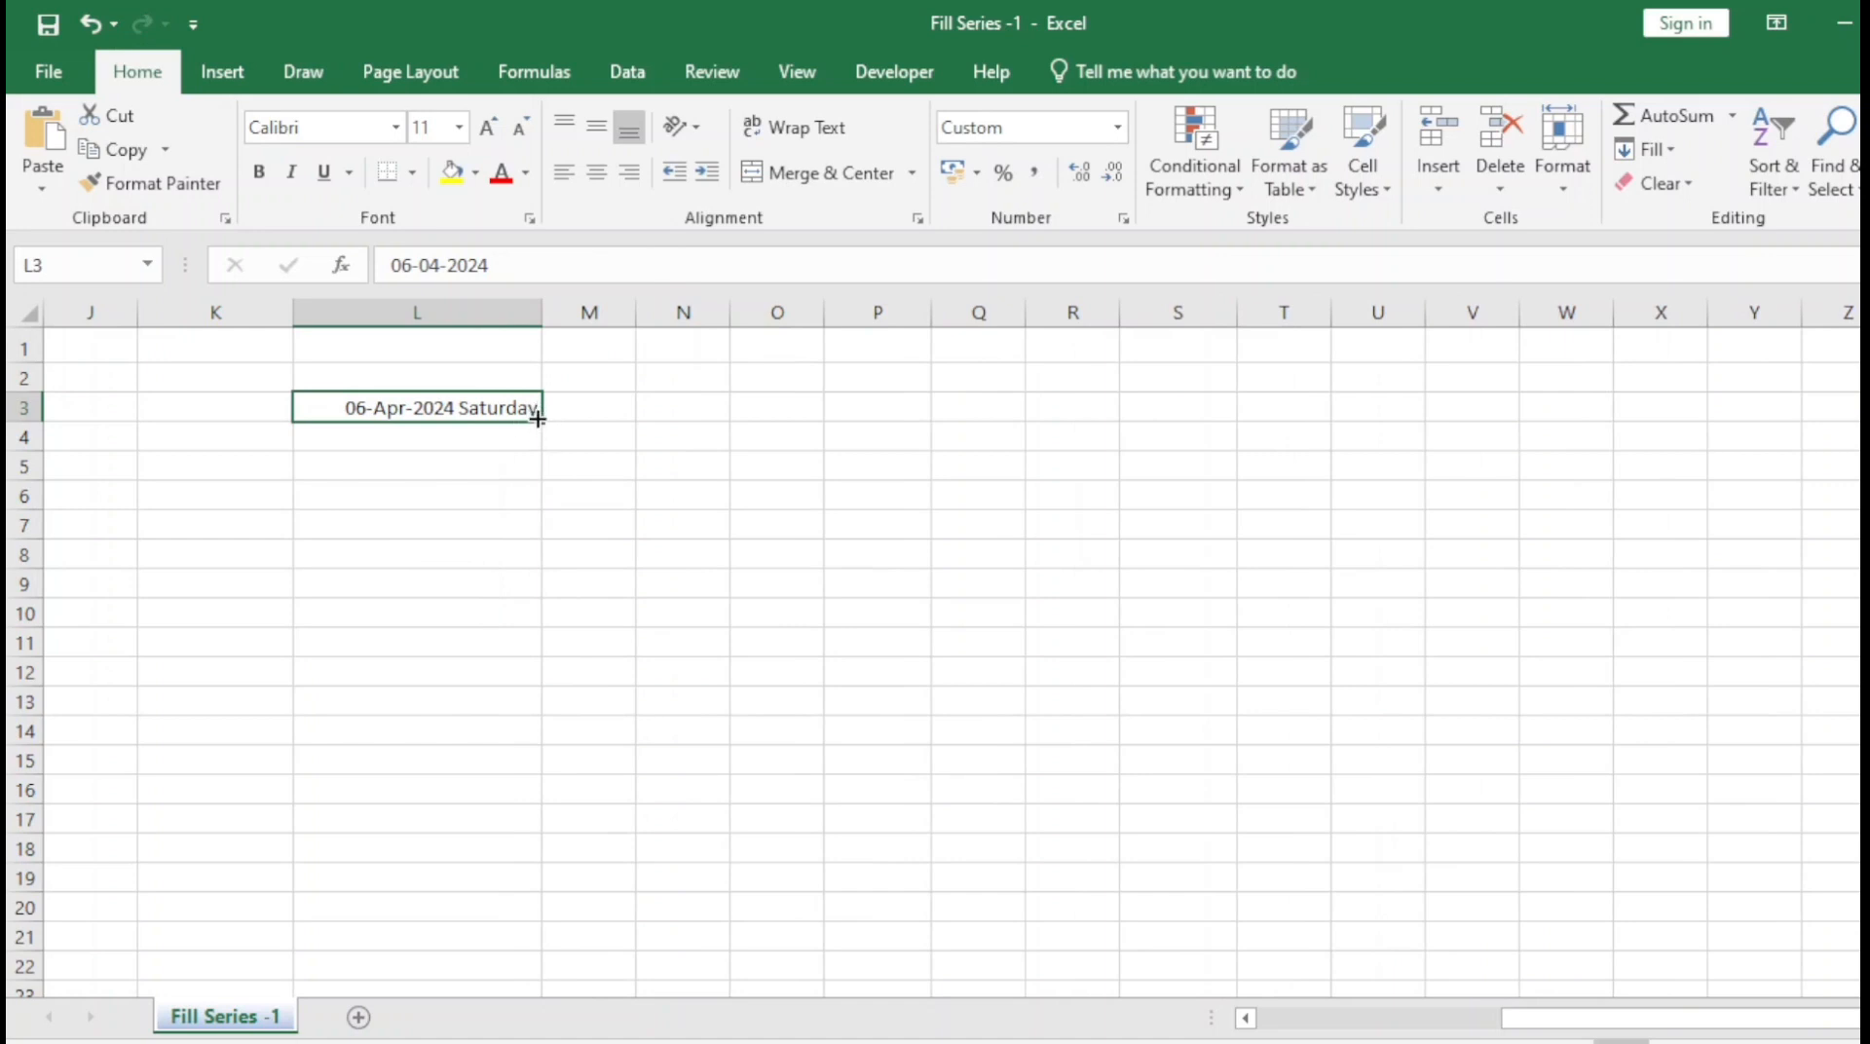
drag(542, 422, 541, 730)
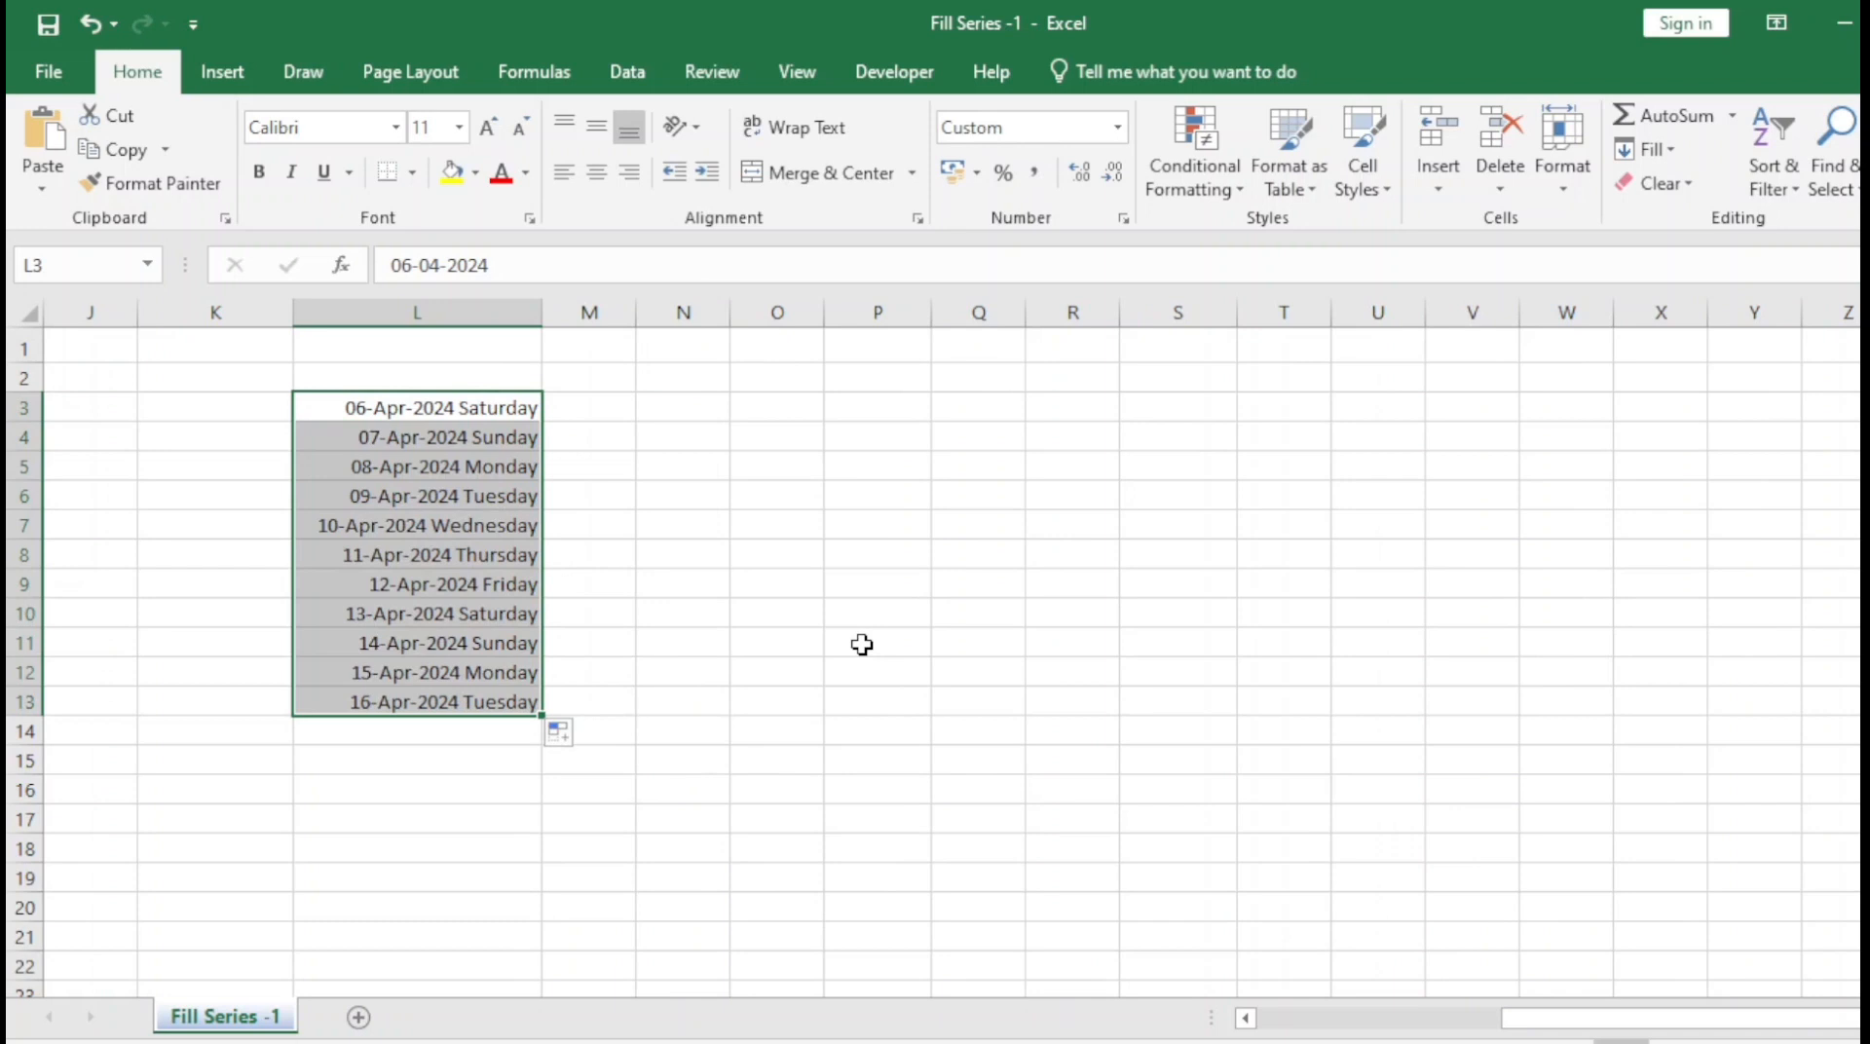
click(584, 737)
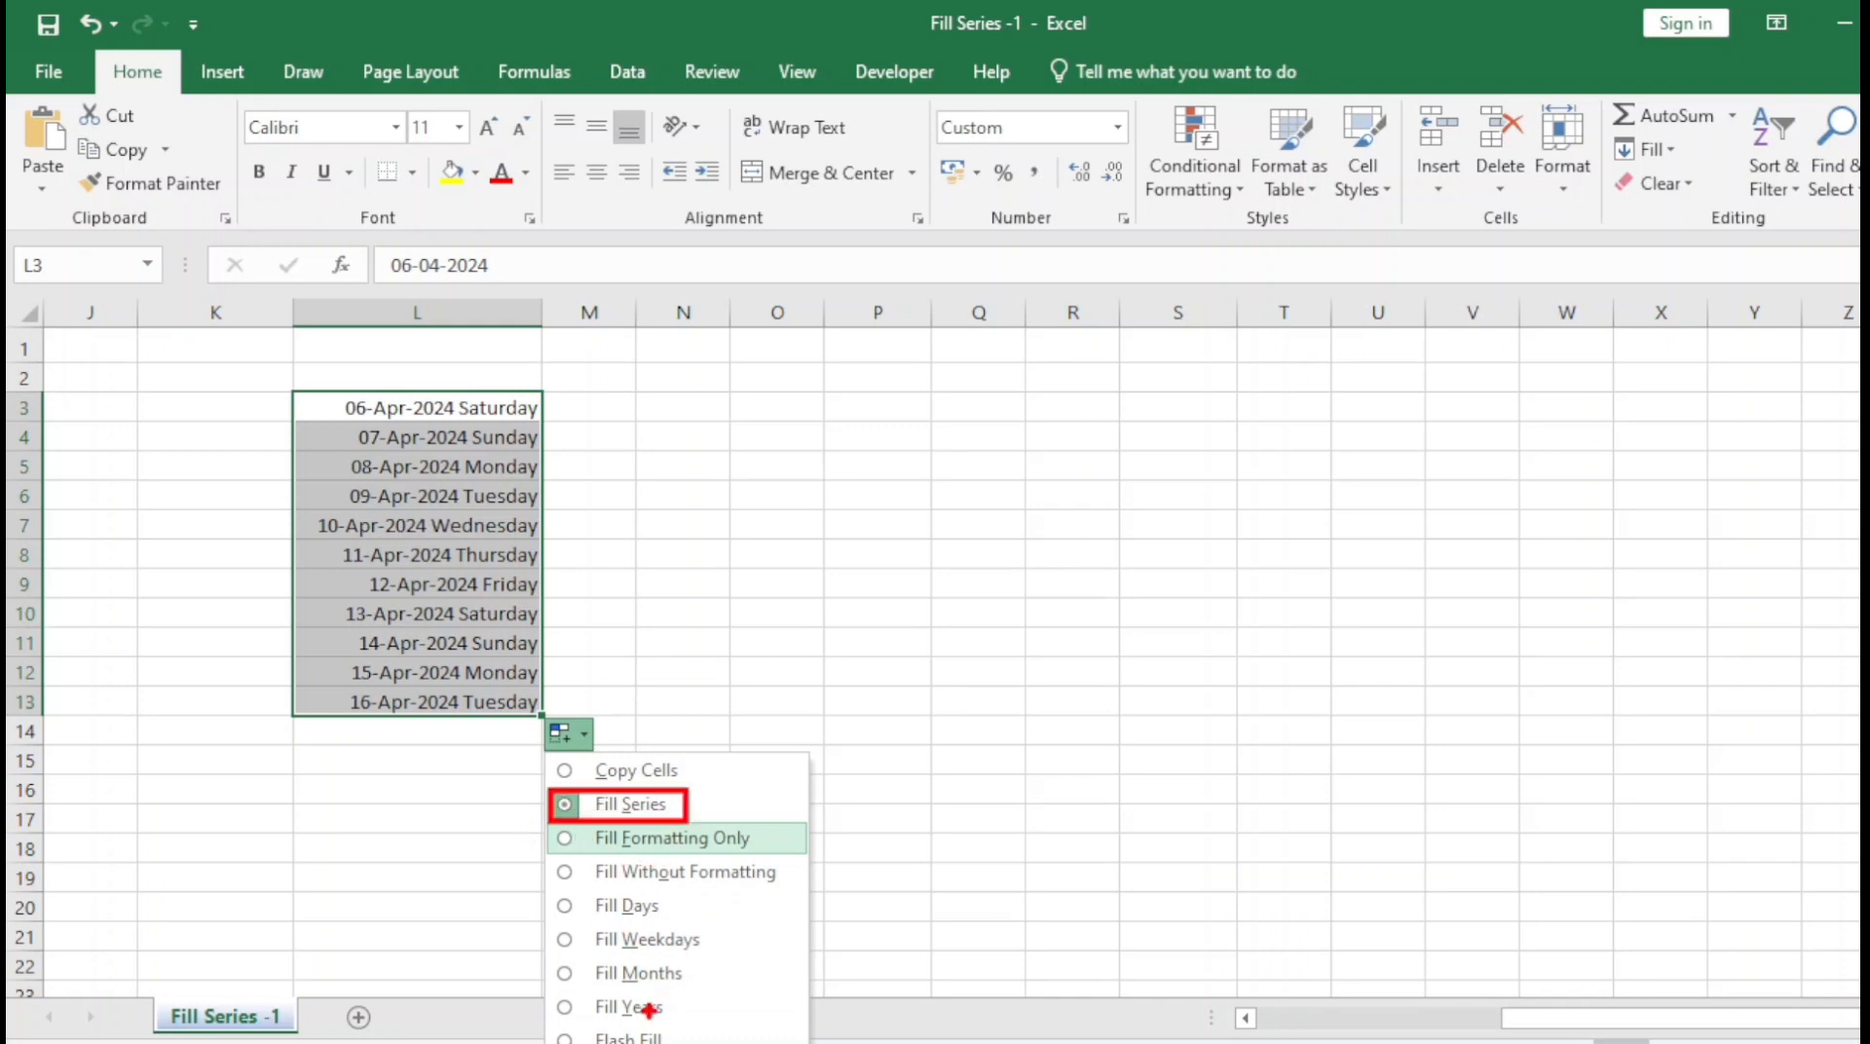
key(Escape)
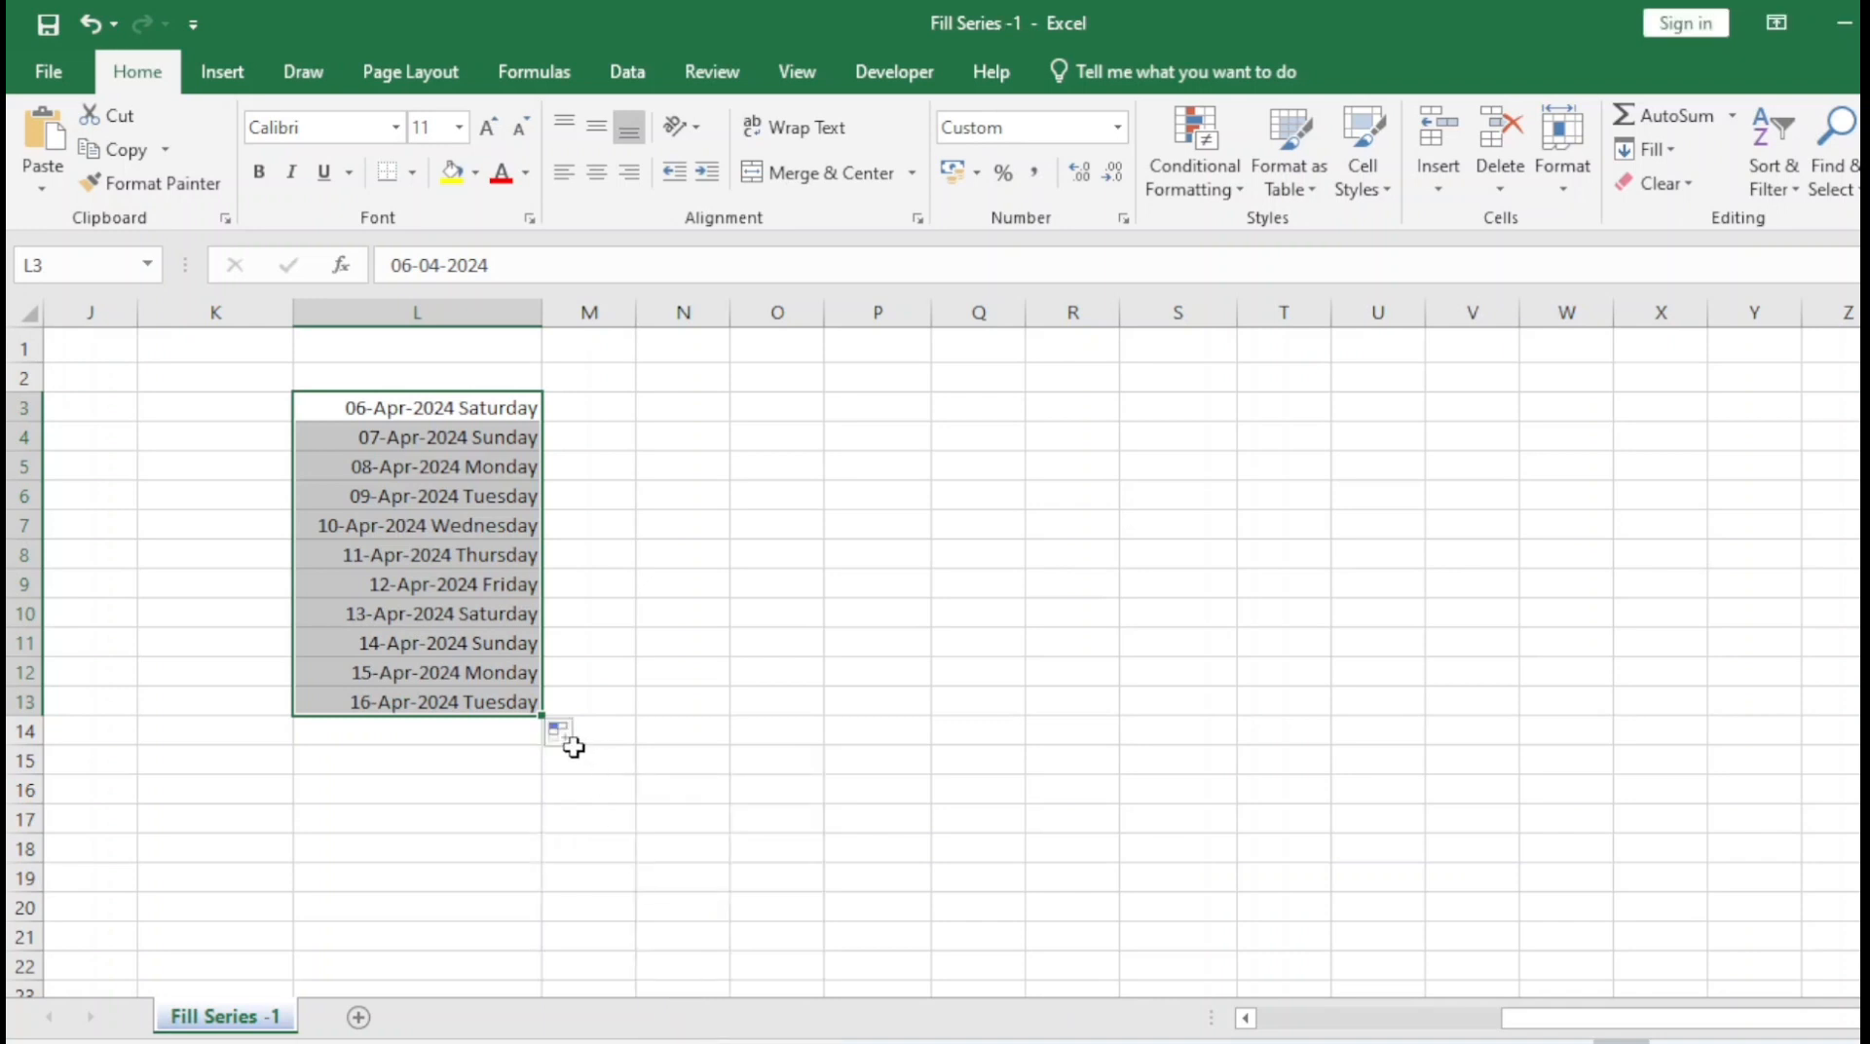
- Switch the auto-filled dates in L3:L13 to Fill Days and to Fill Weekdays
click(568, 734)
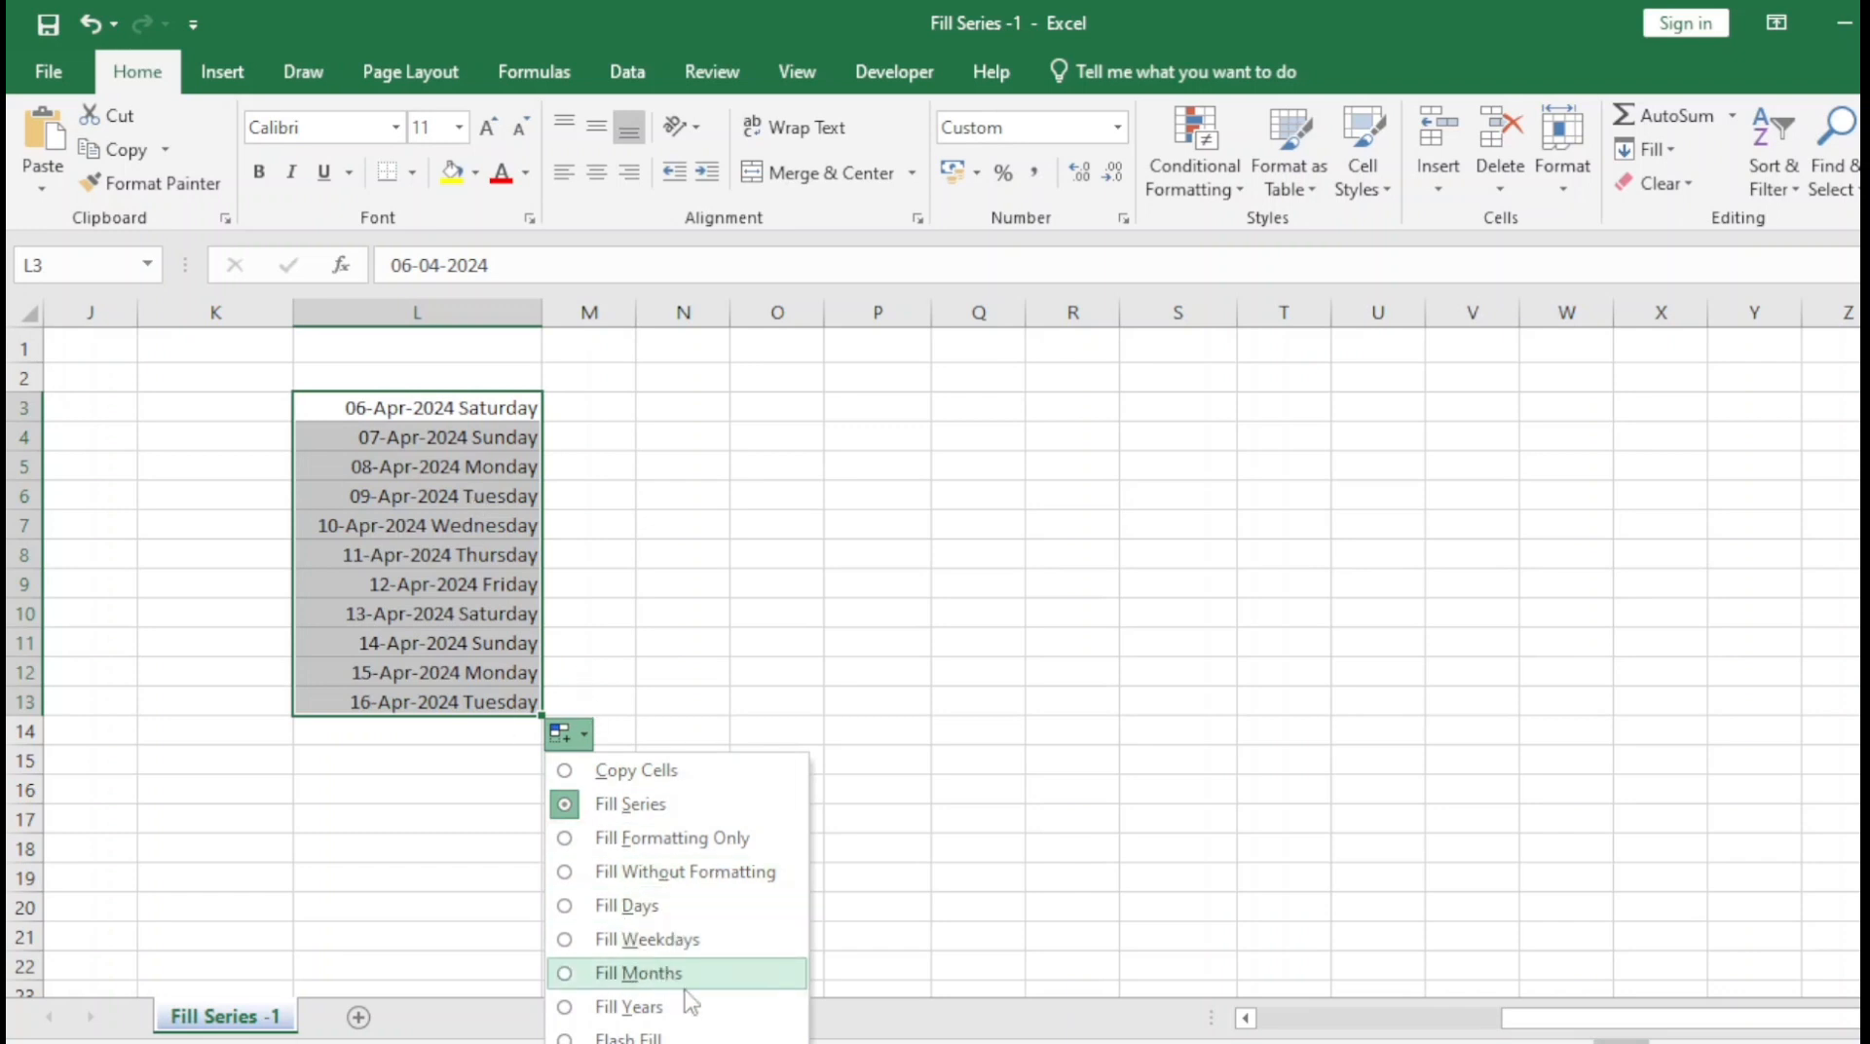
click(571, 907)
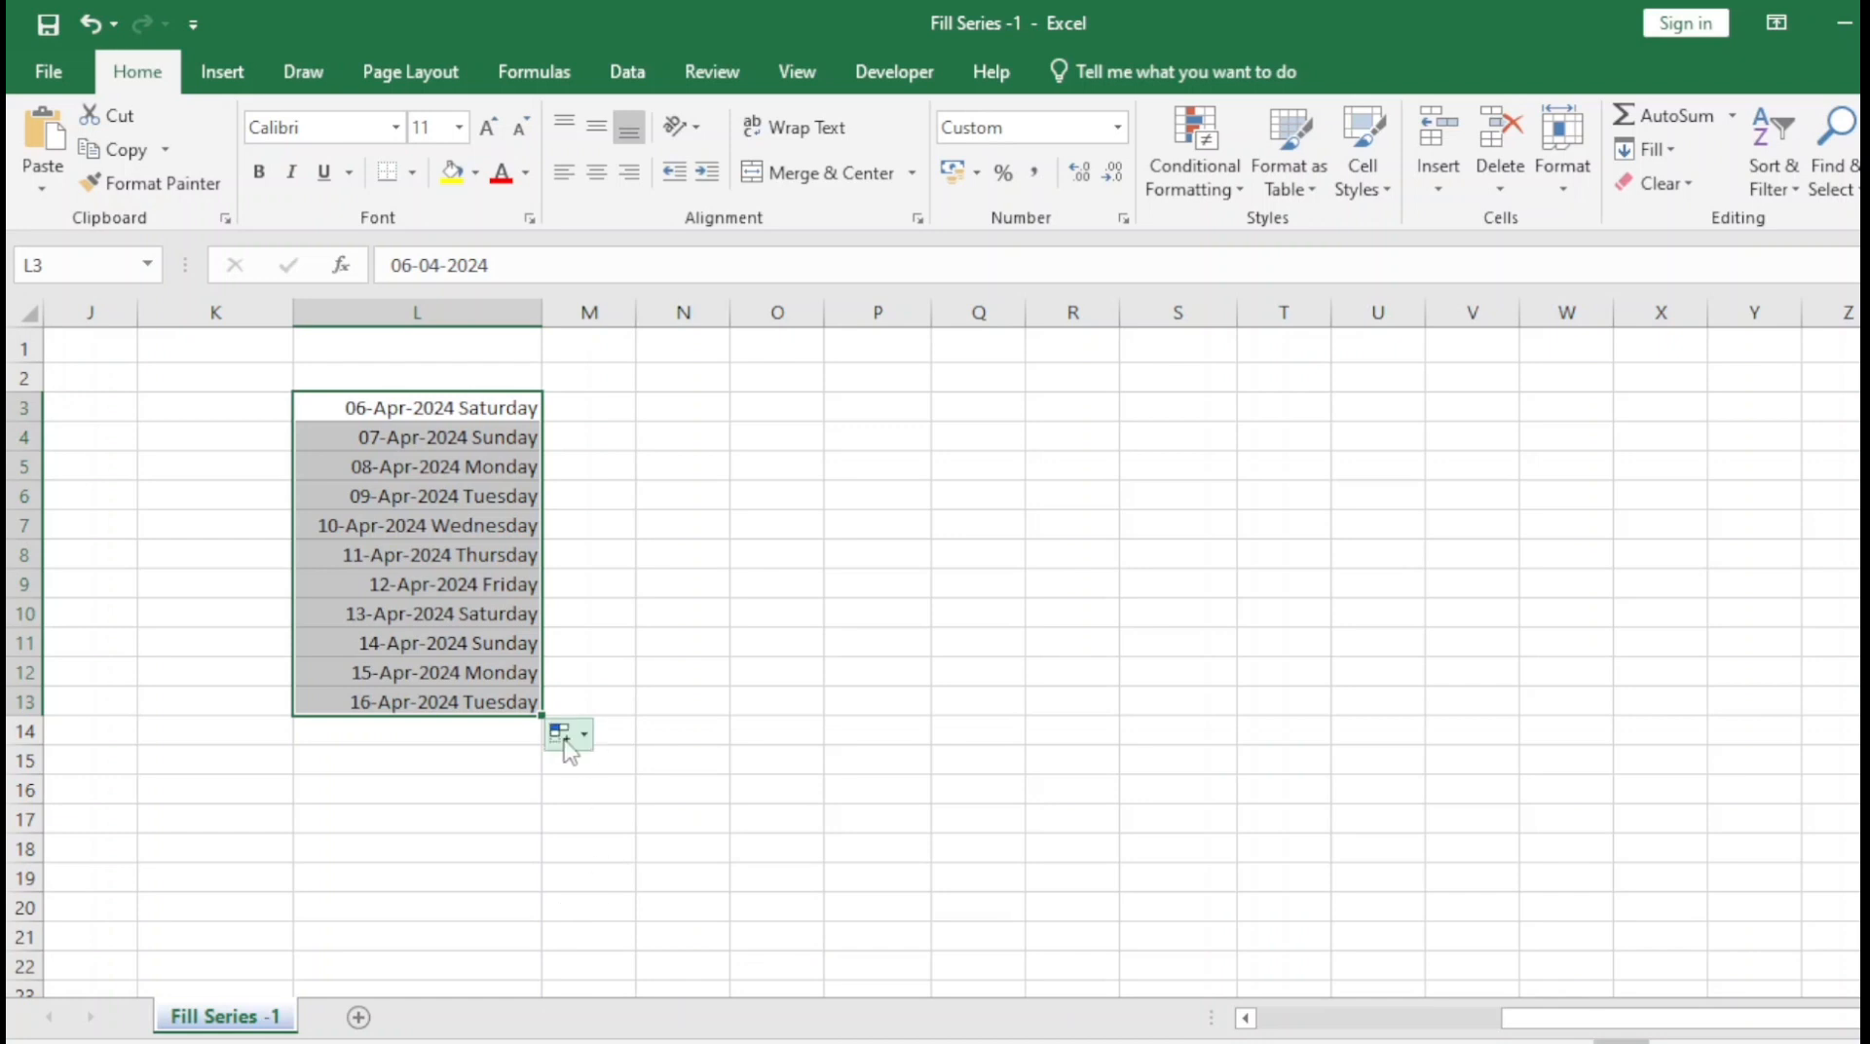
click(585, 737)
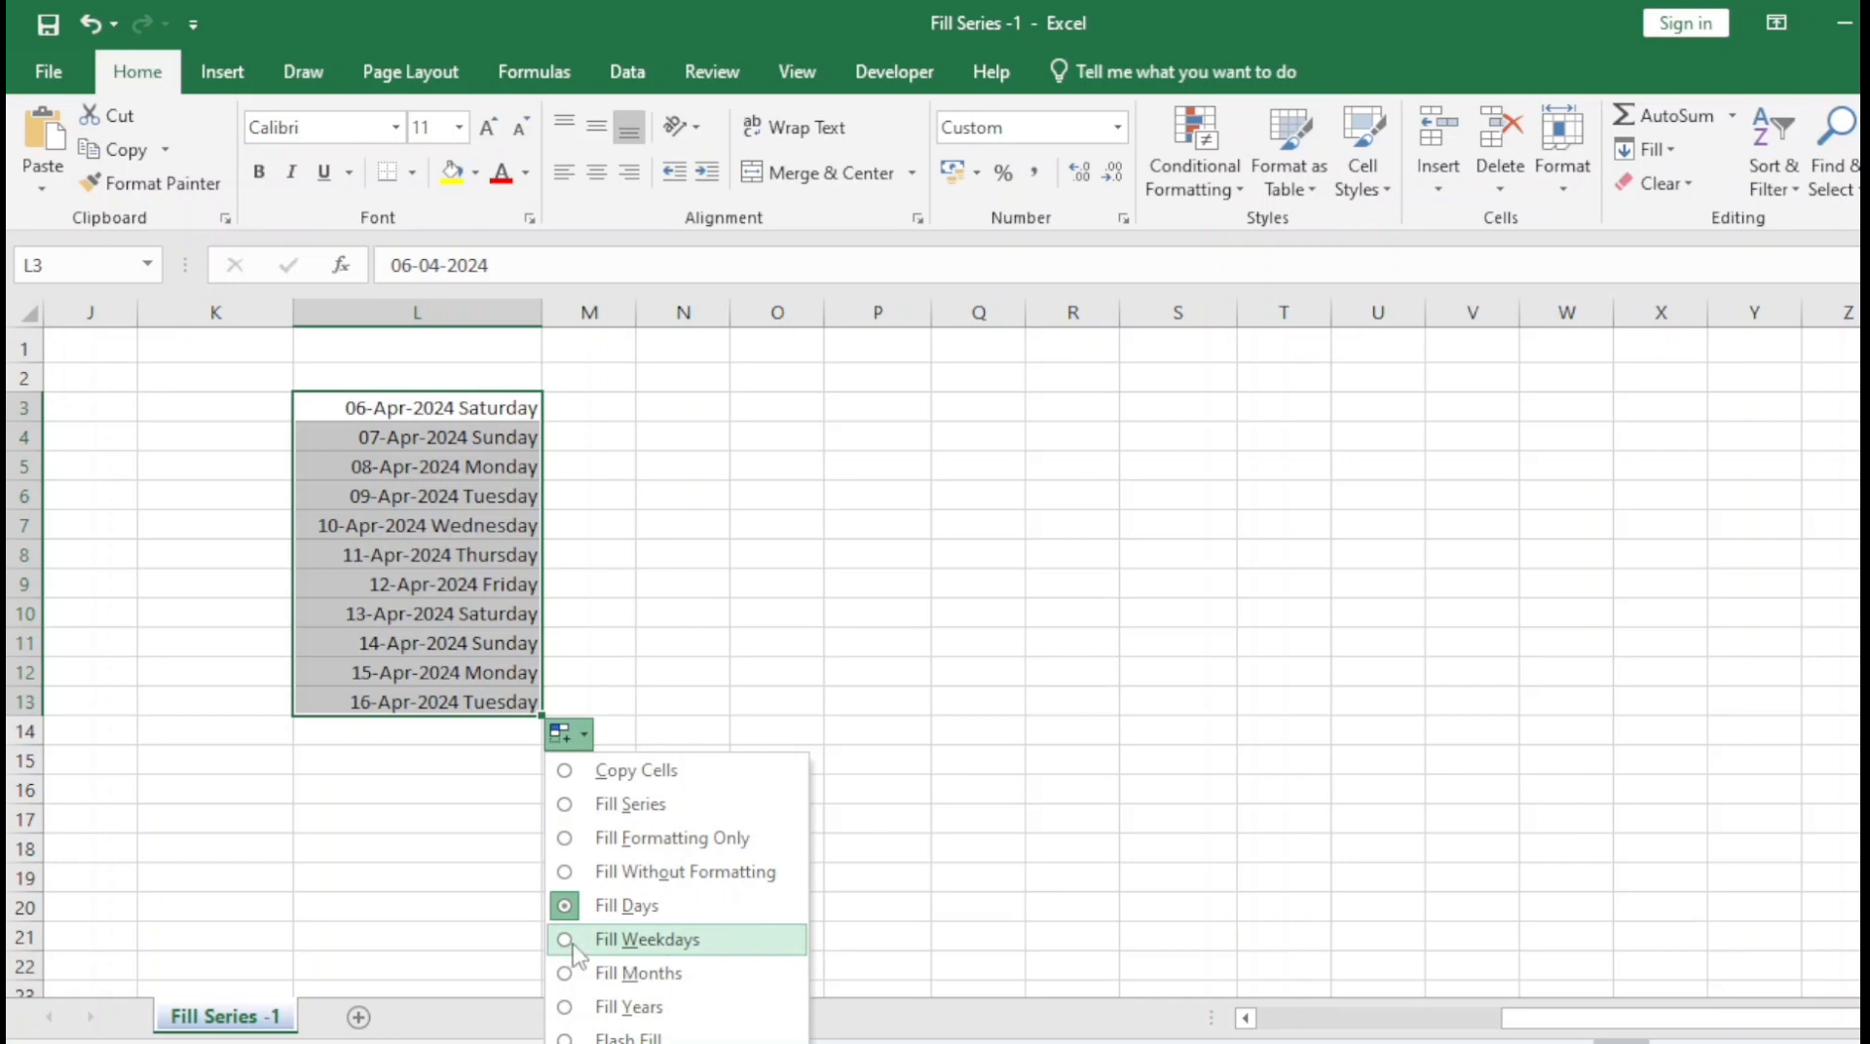
click(573, 941)
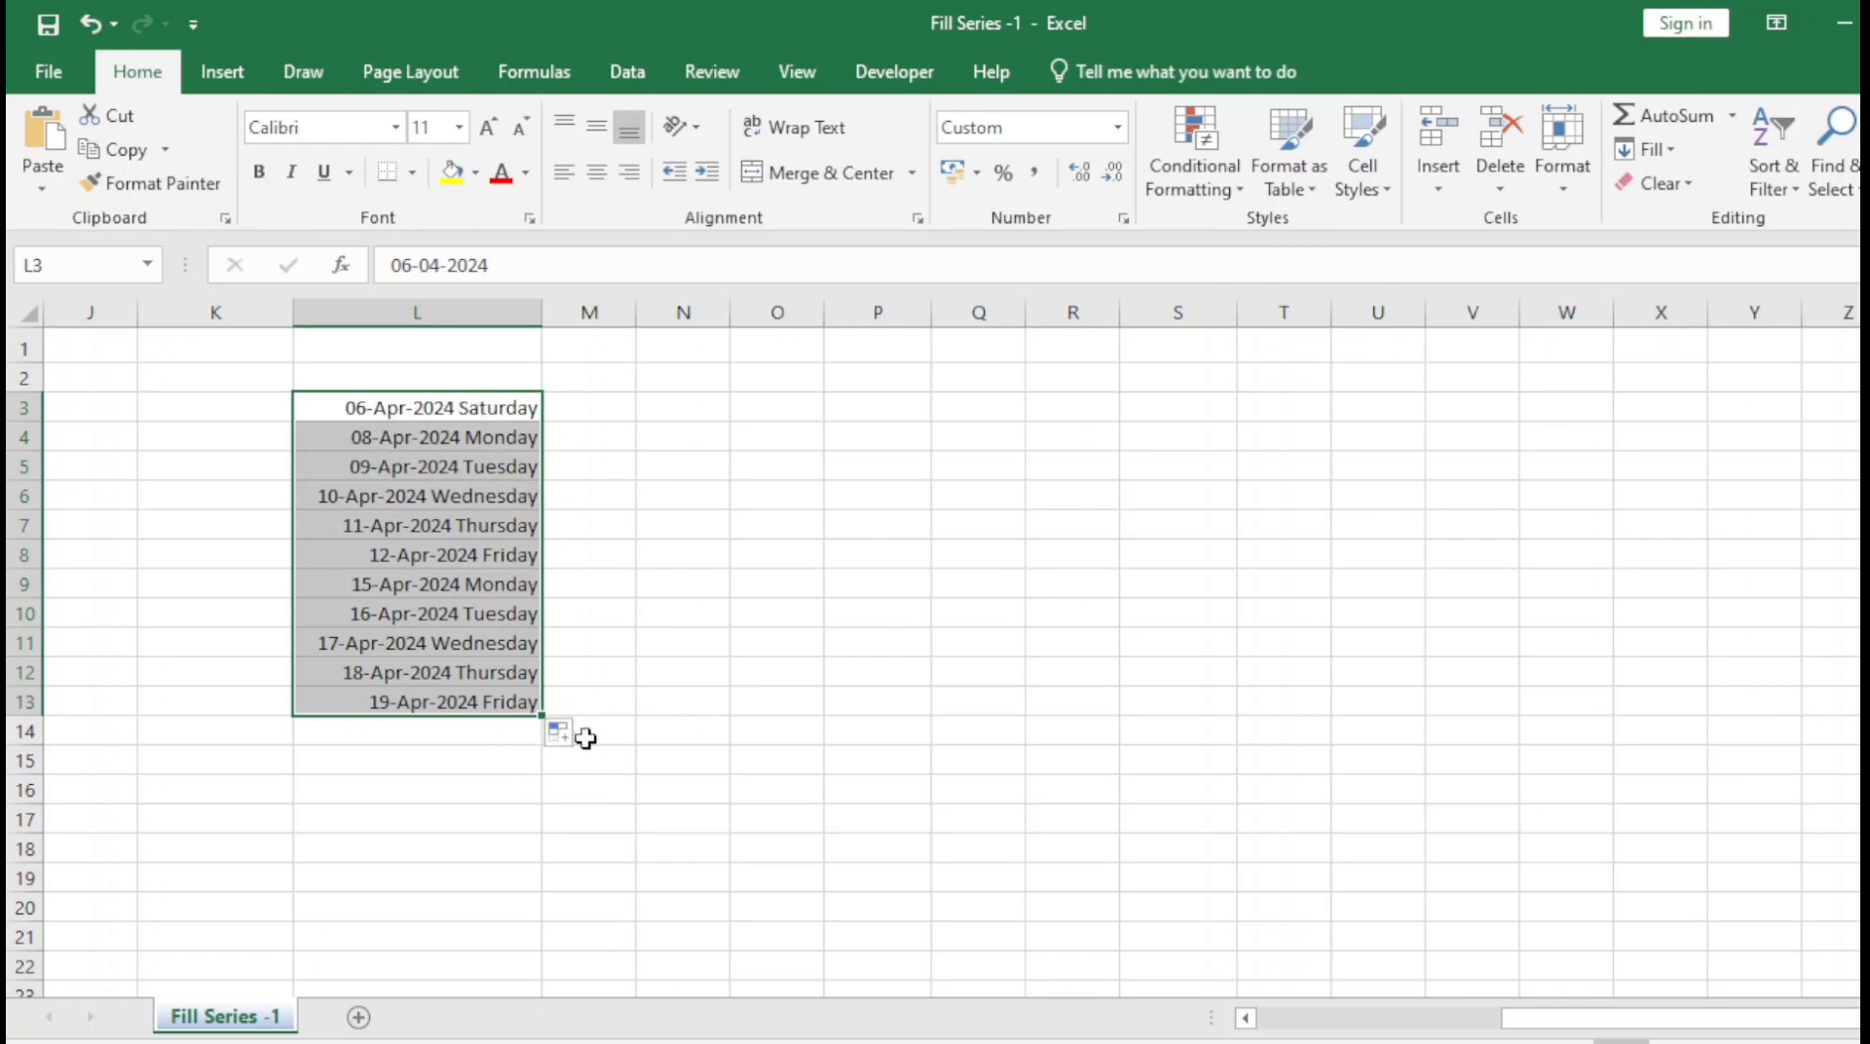
- Switch the auto-filled dates in L3:L13 to Fill Months and to Fill Years
click(584, 735)
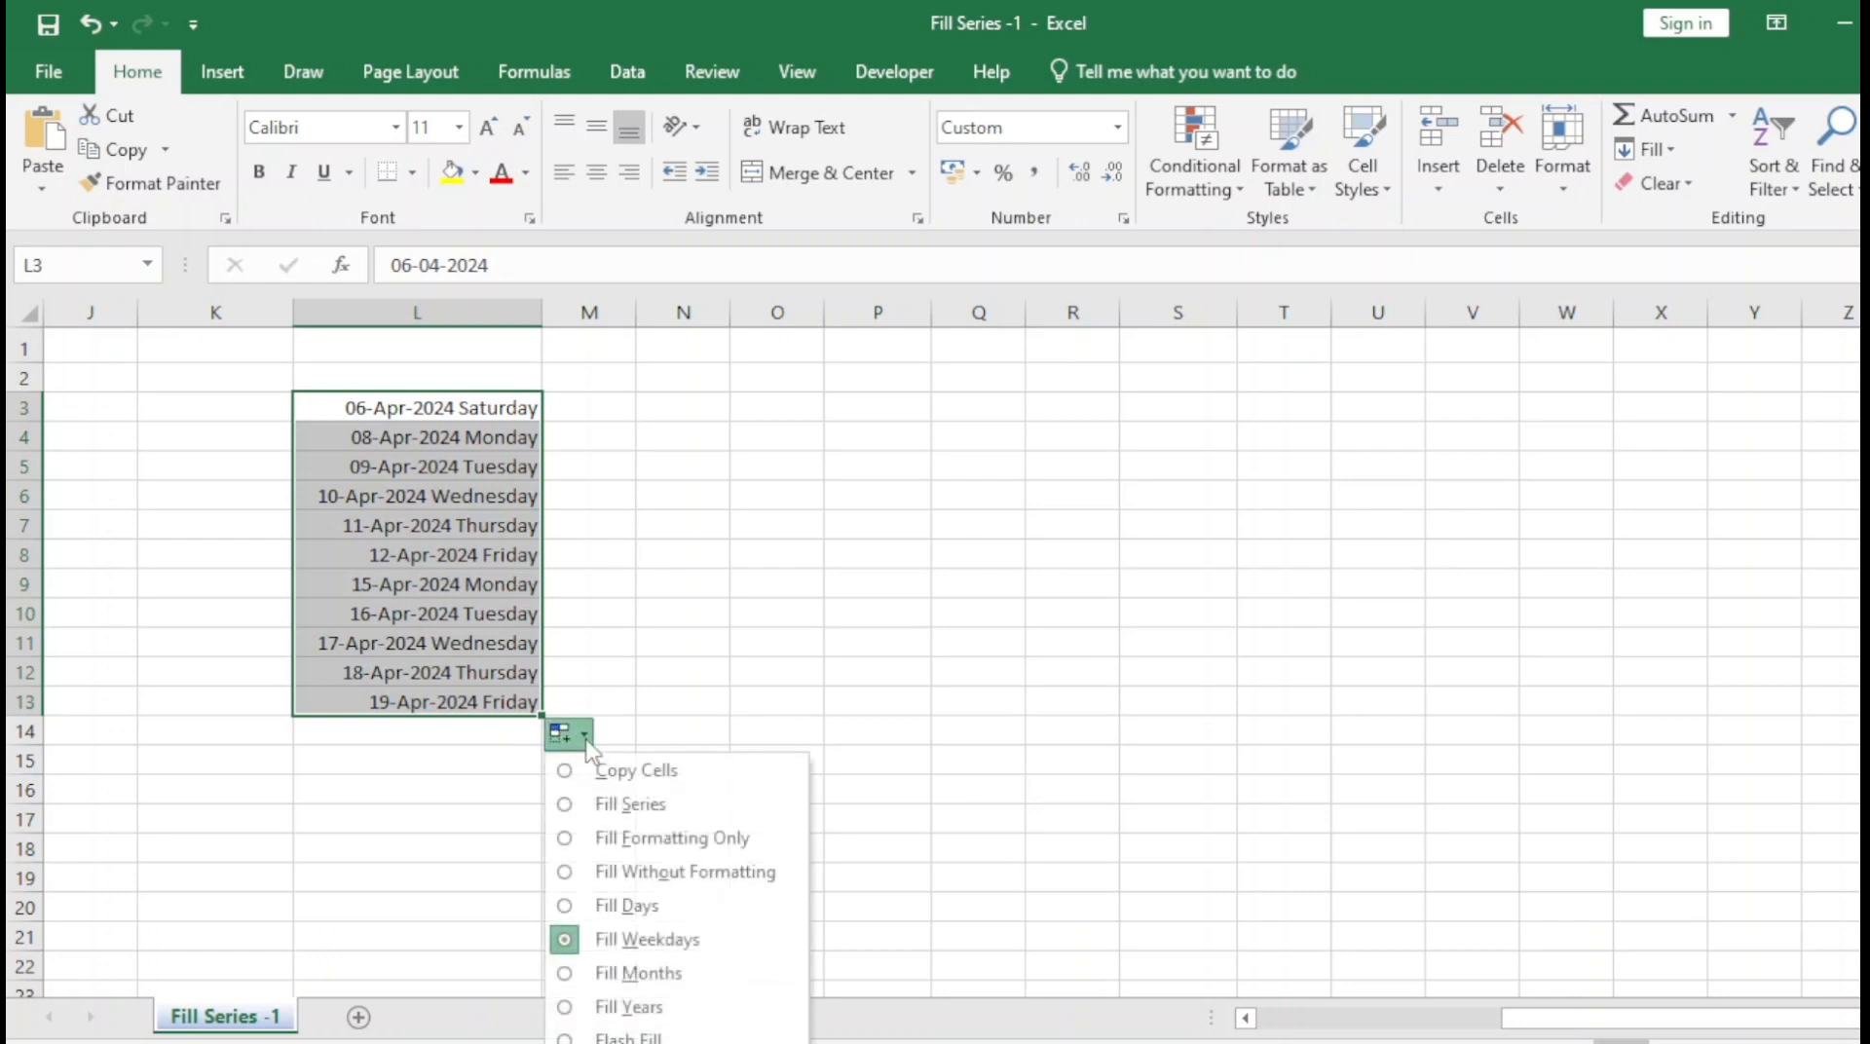
click(643, 974)
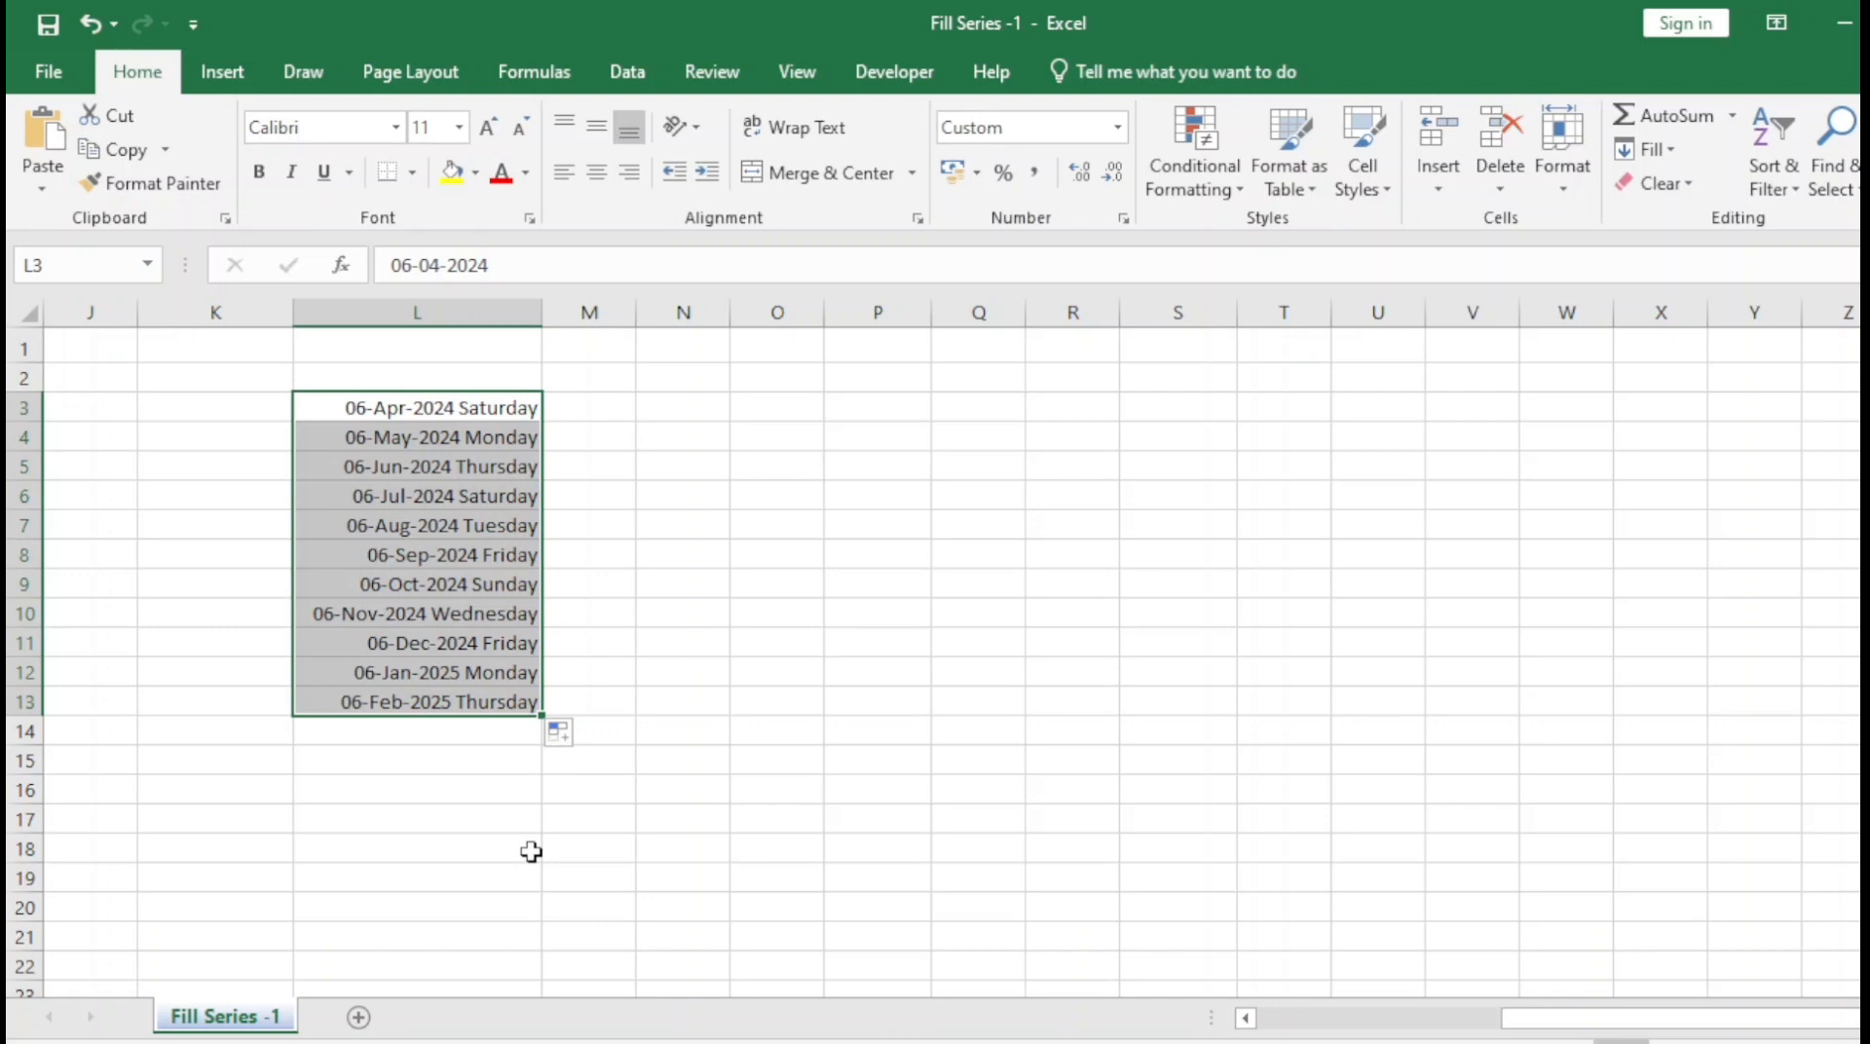
click(574, 737)
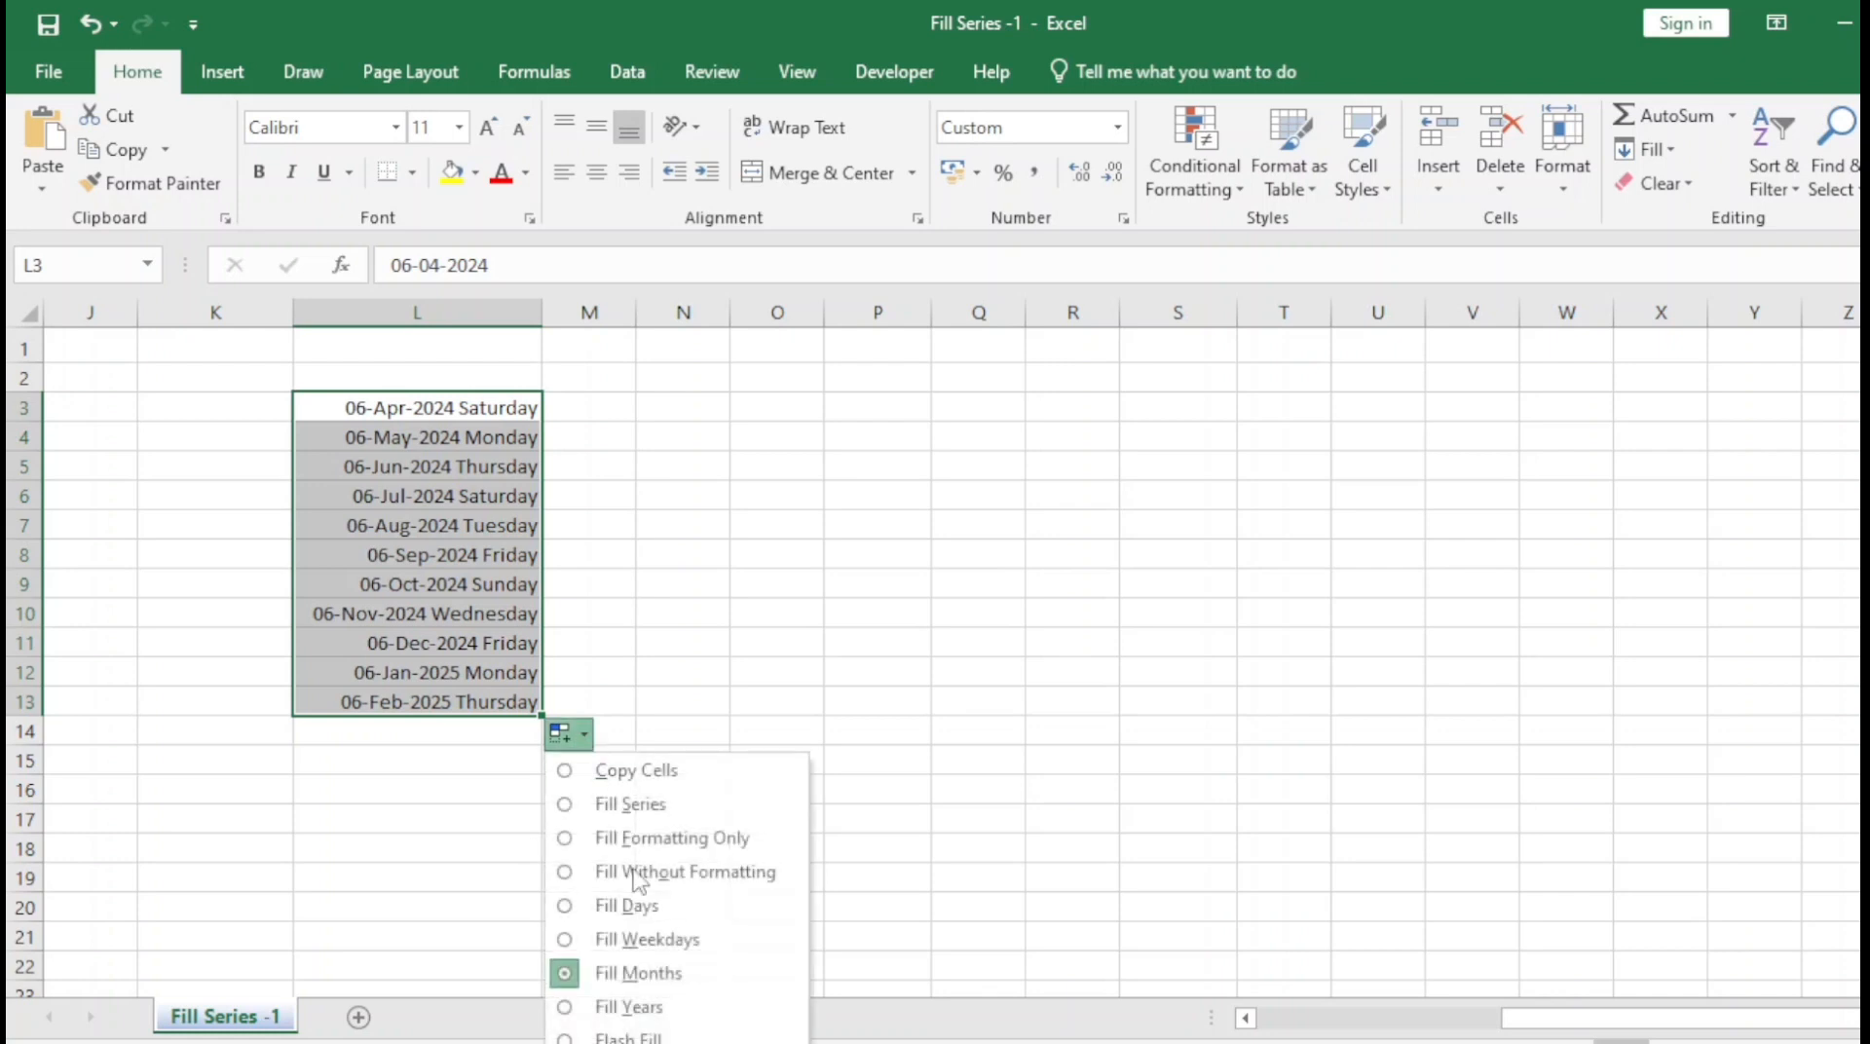
click(631, 1009)
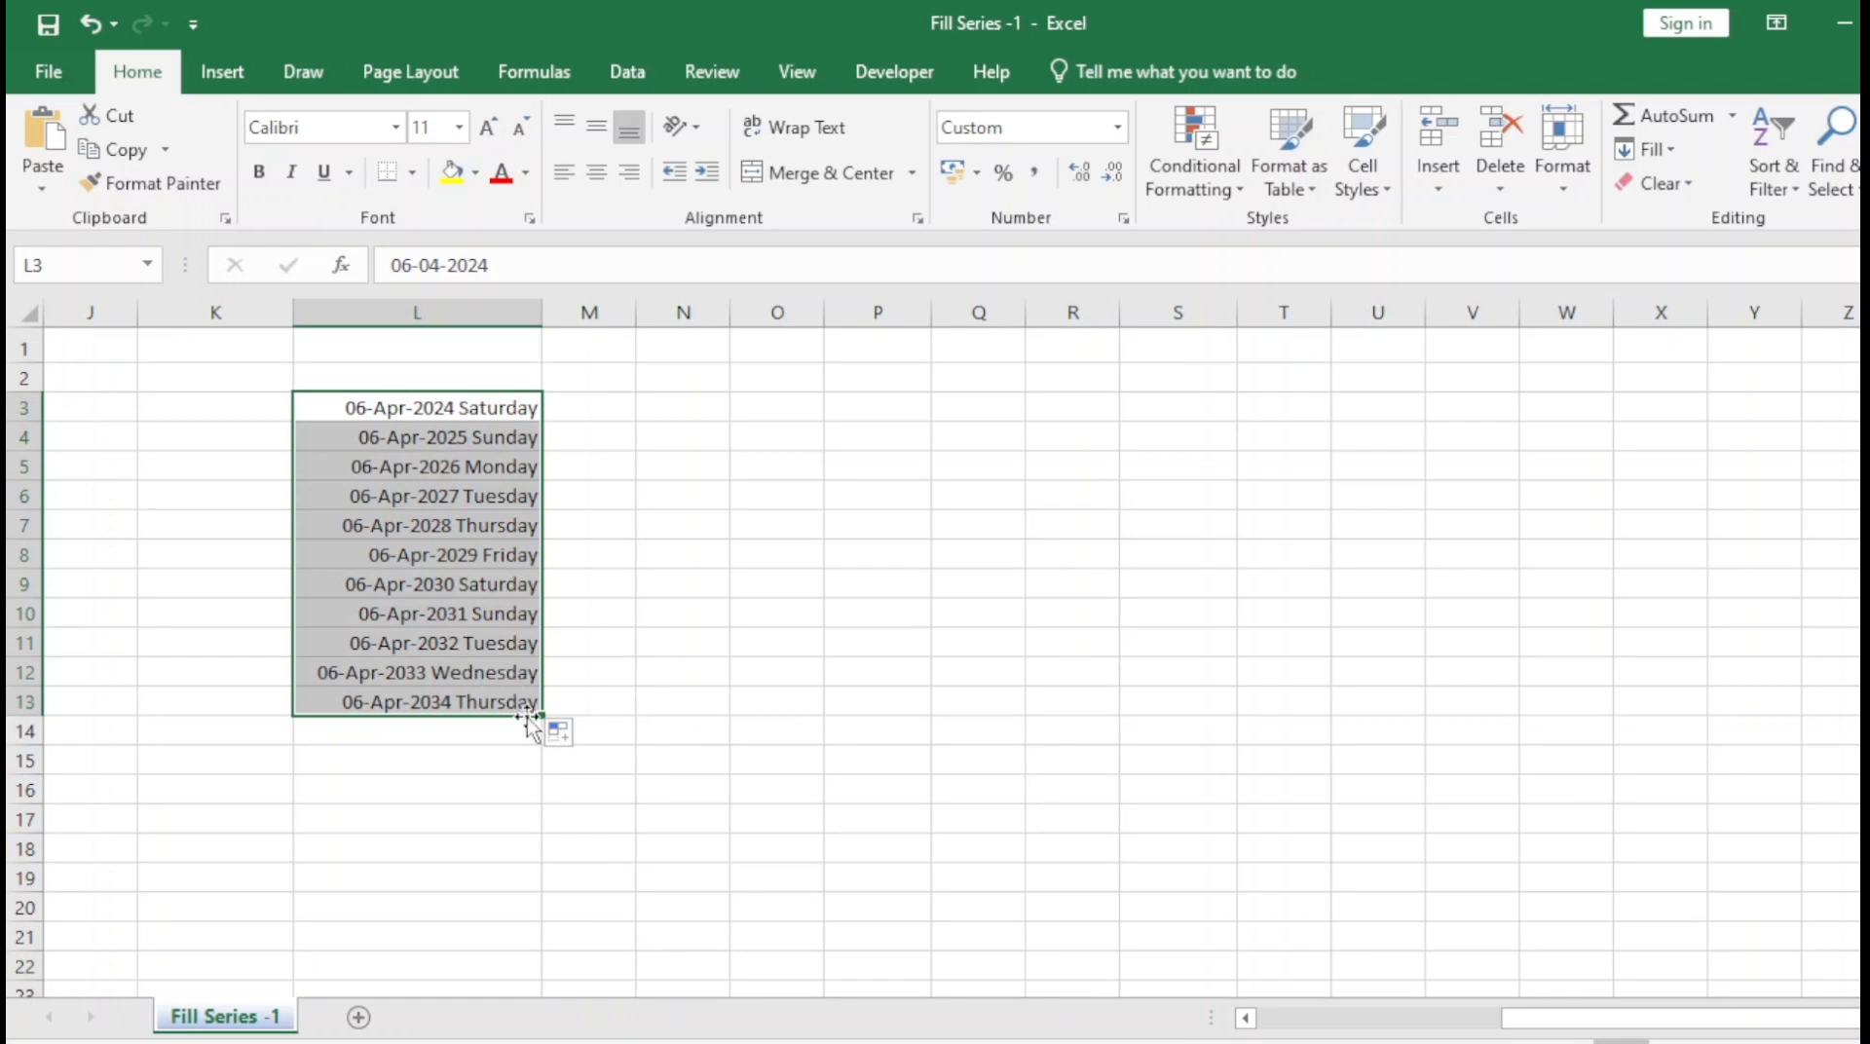
- Try Copy Cells on the auto-filled range L3:L13, and set it back to Fill Series
click(581, 738)
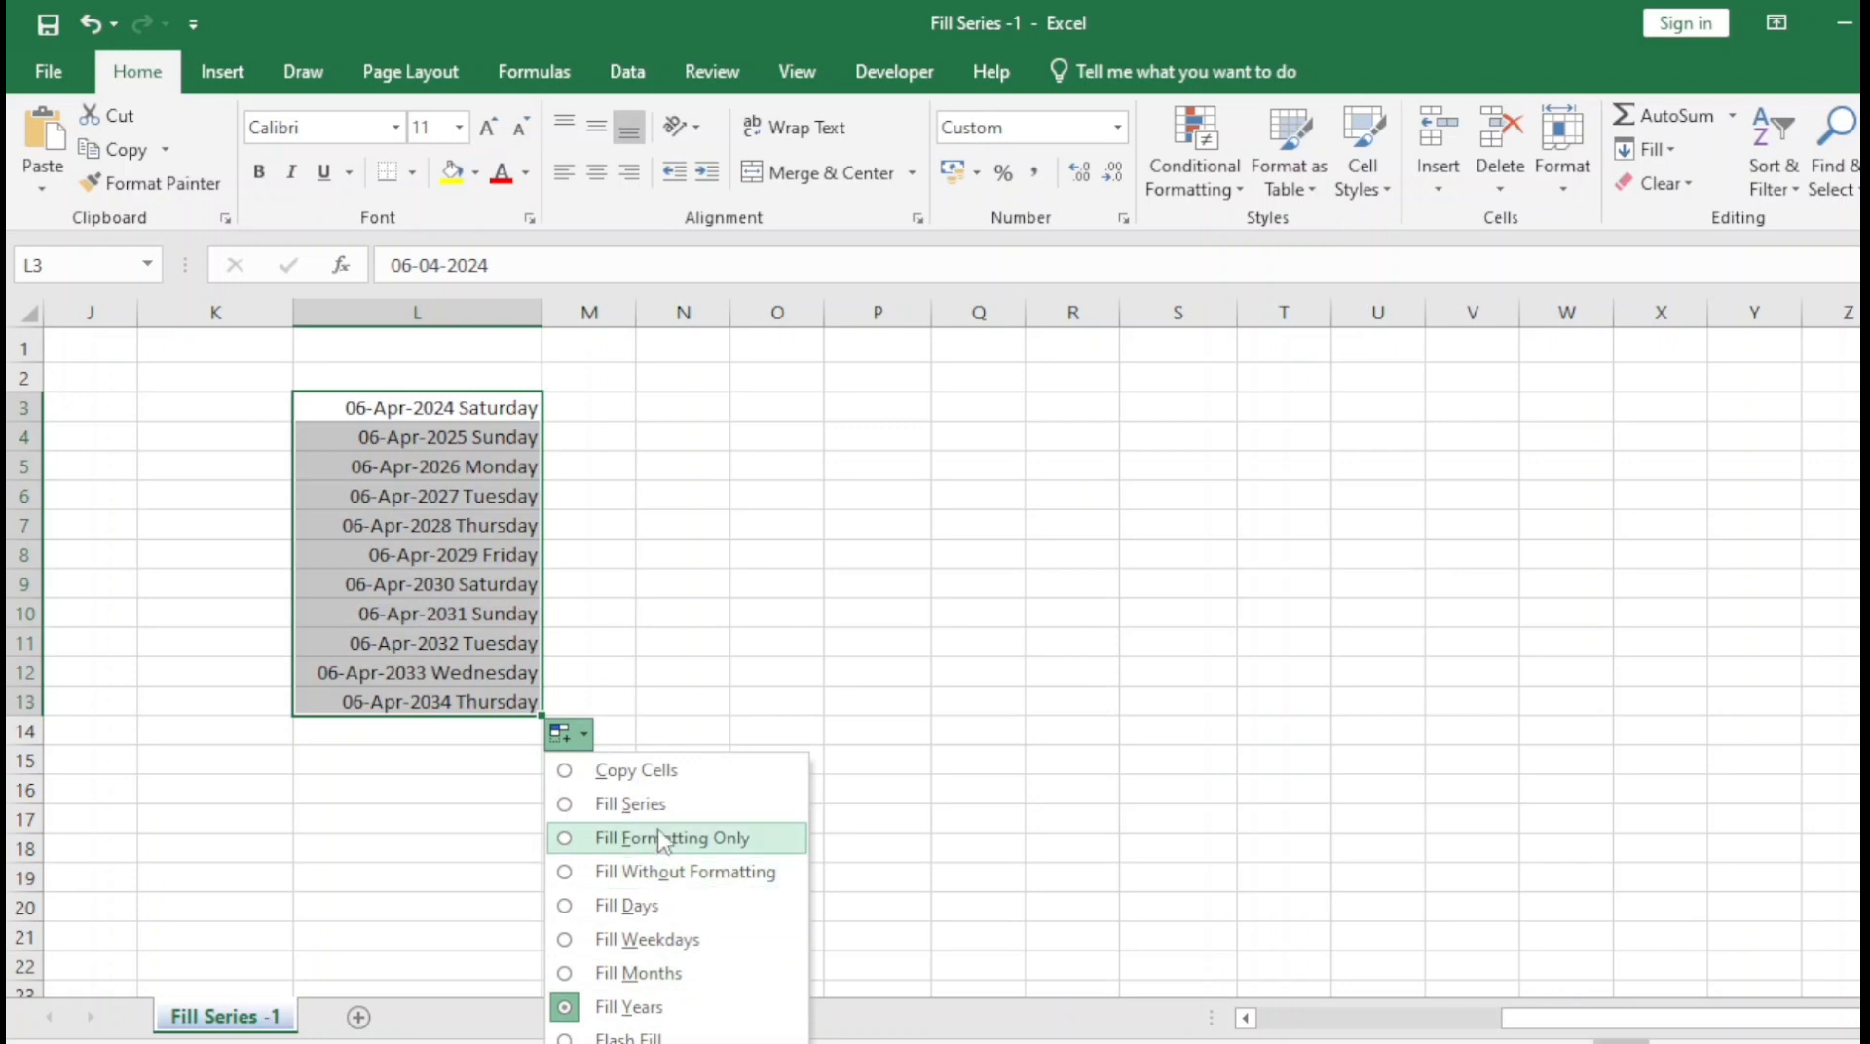
click(635, 770)
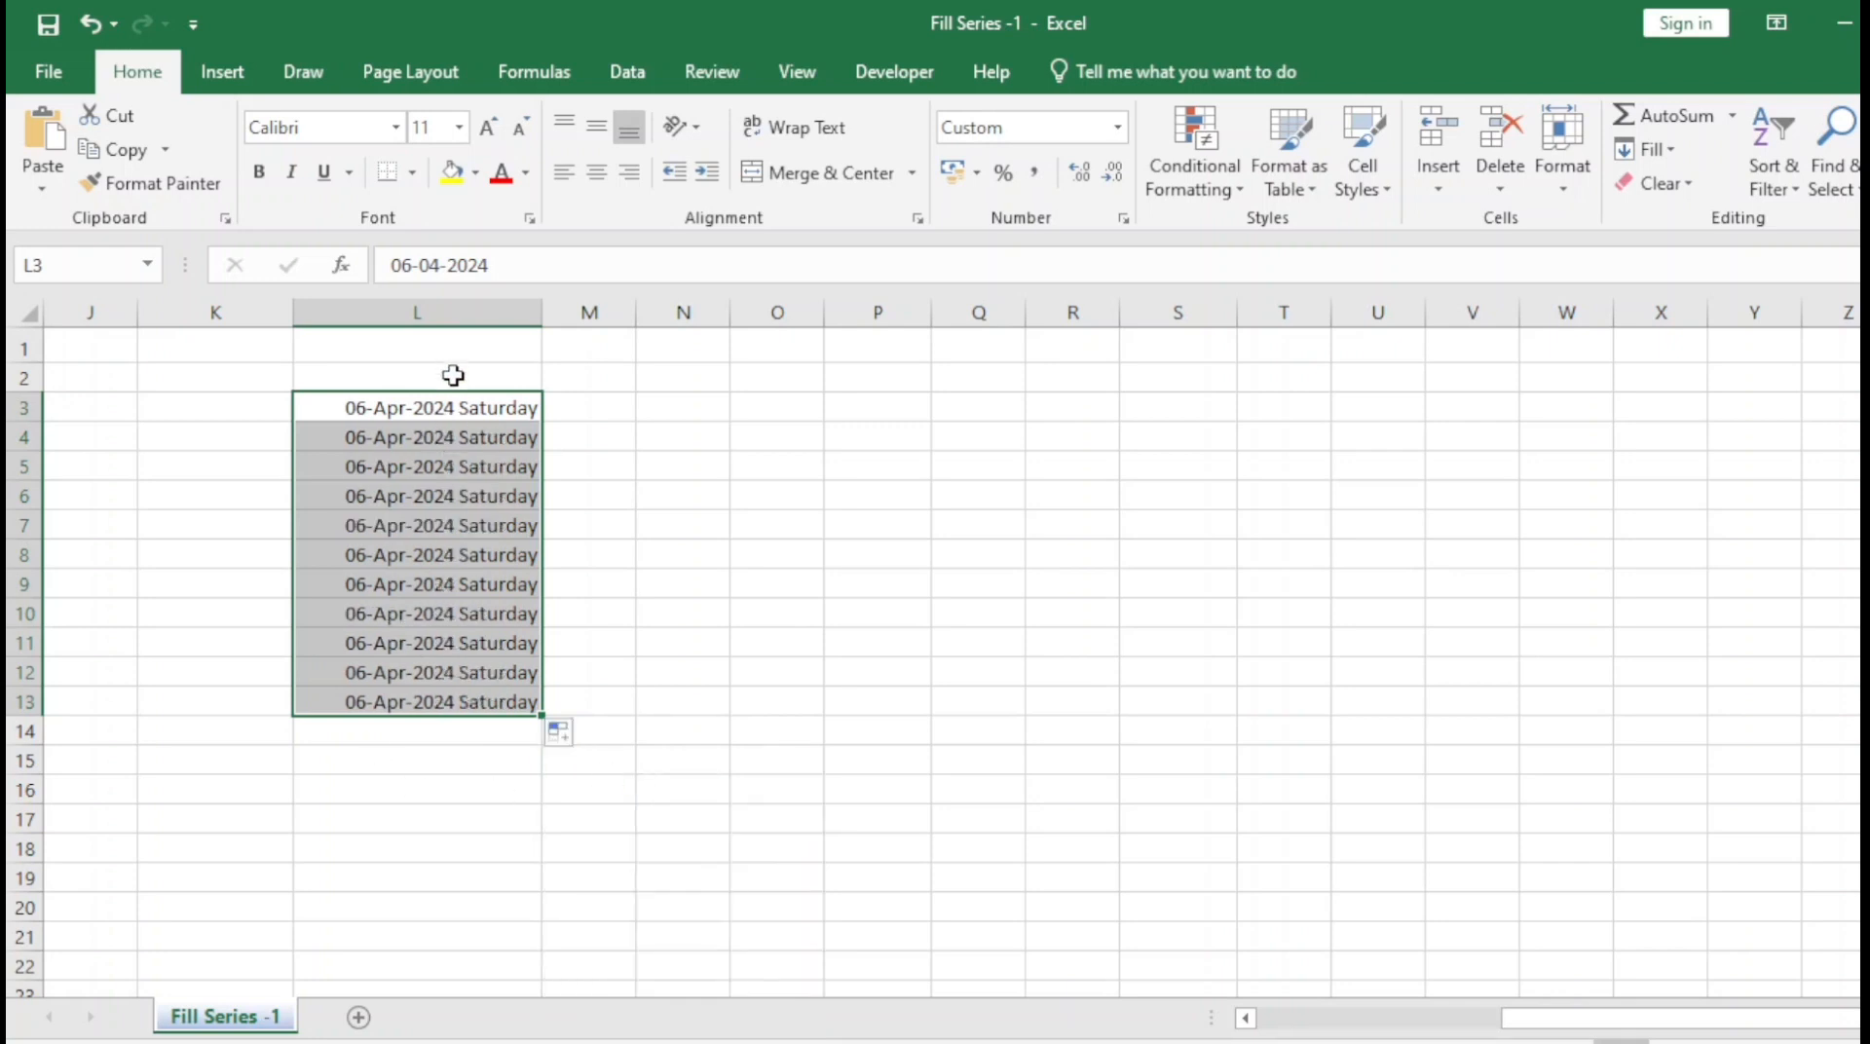
click(587, 736)
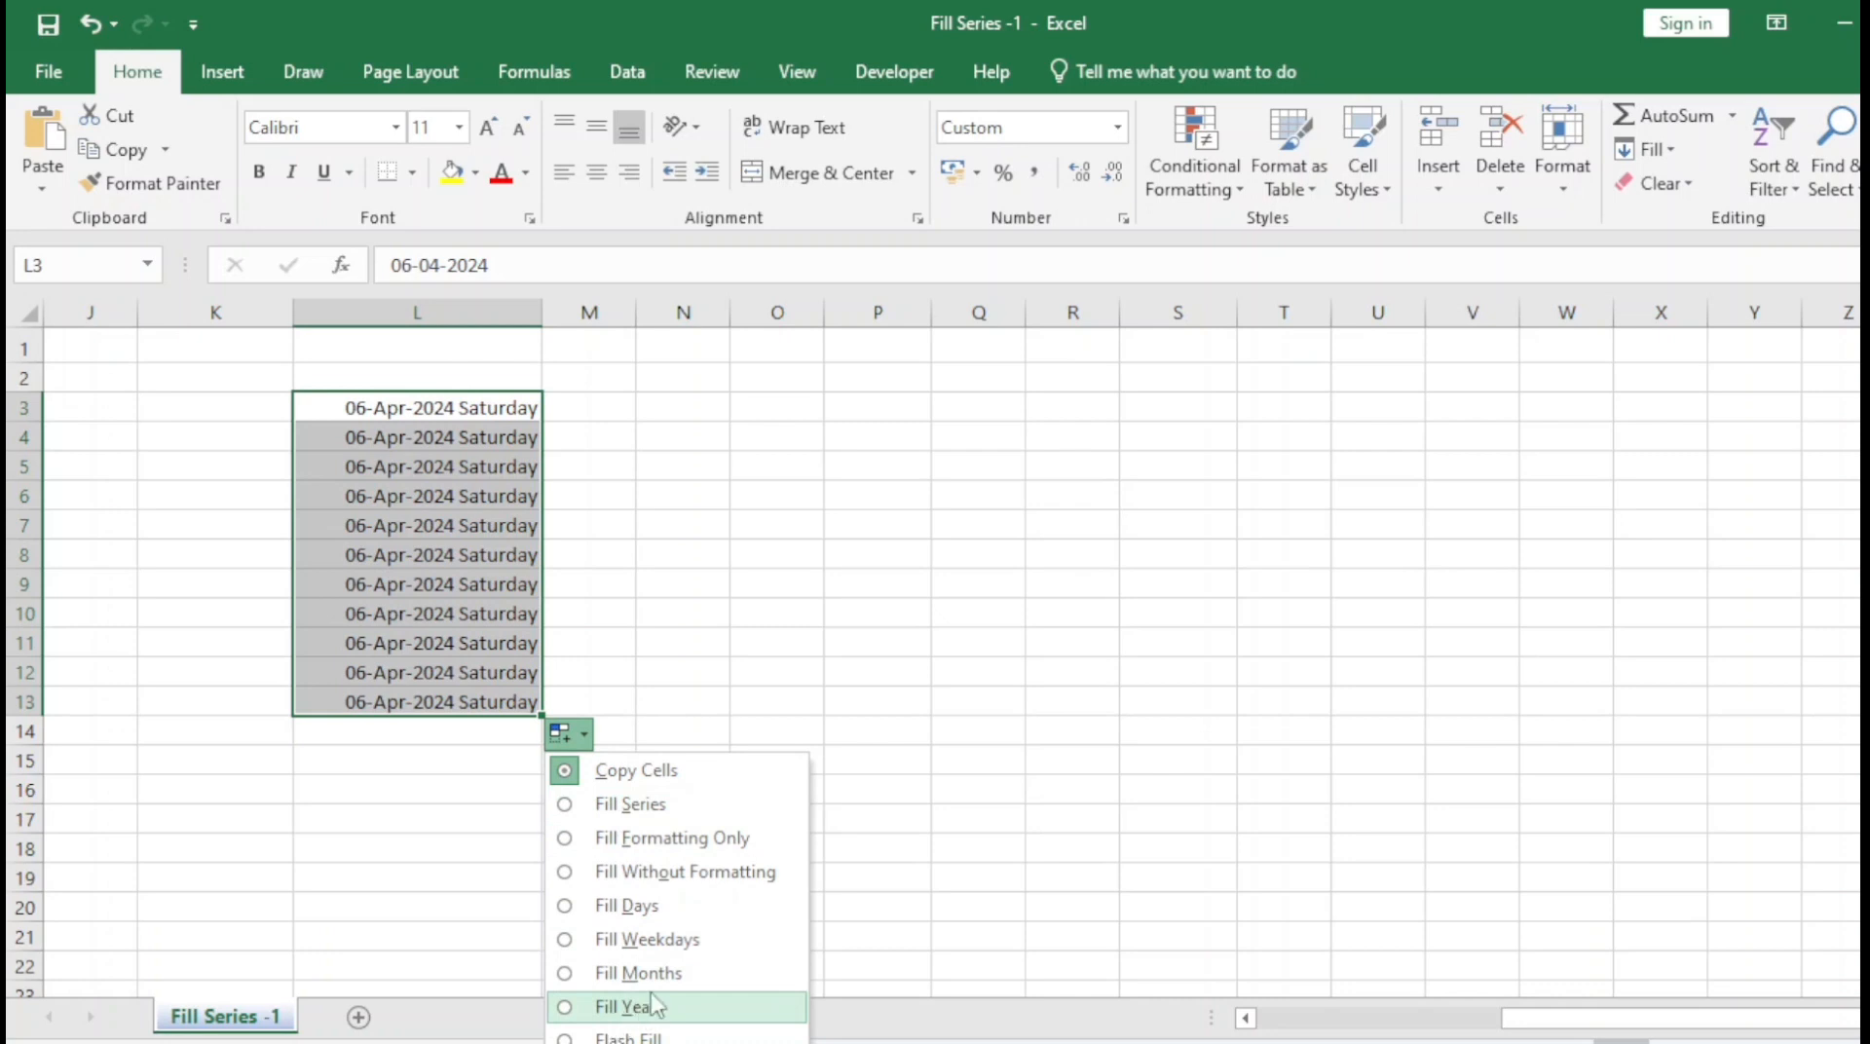
click(628, 803)
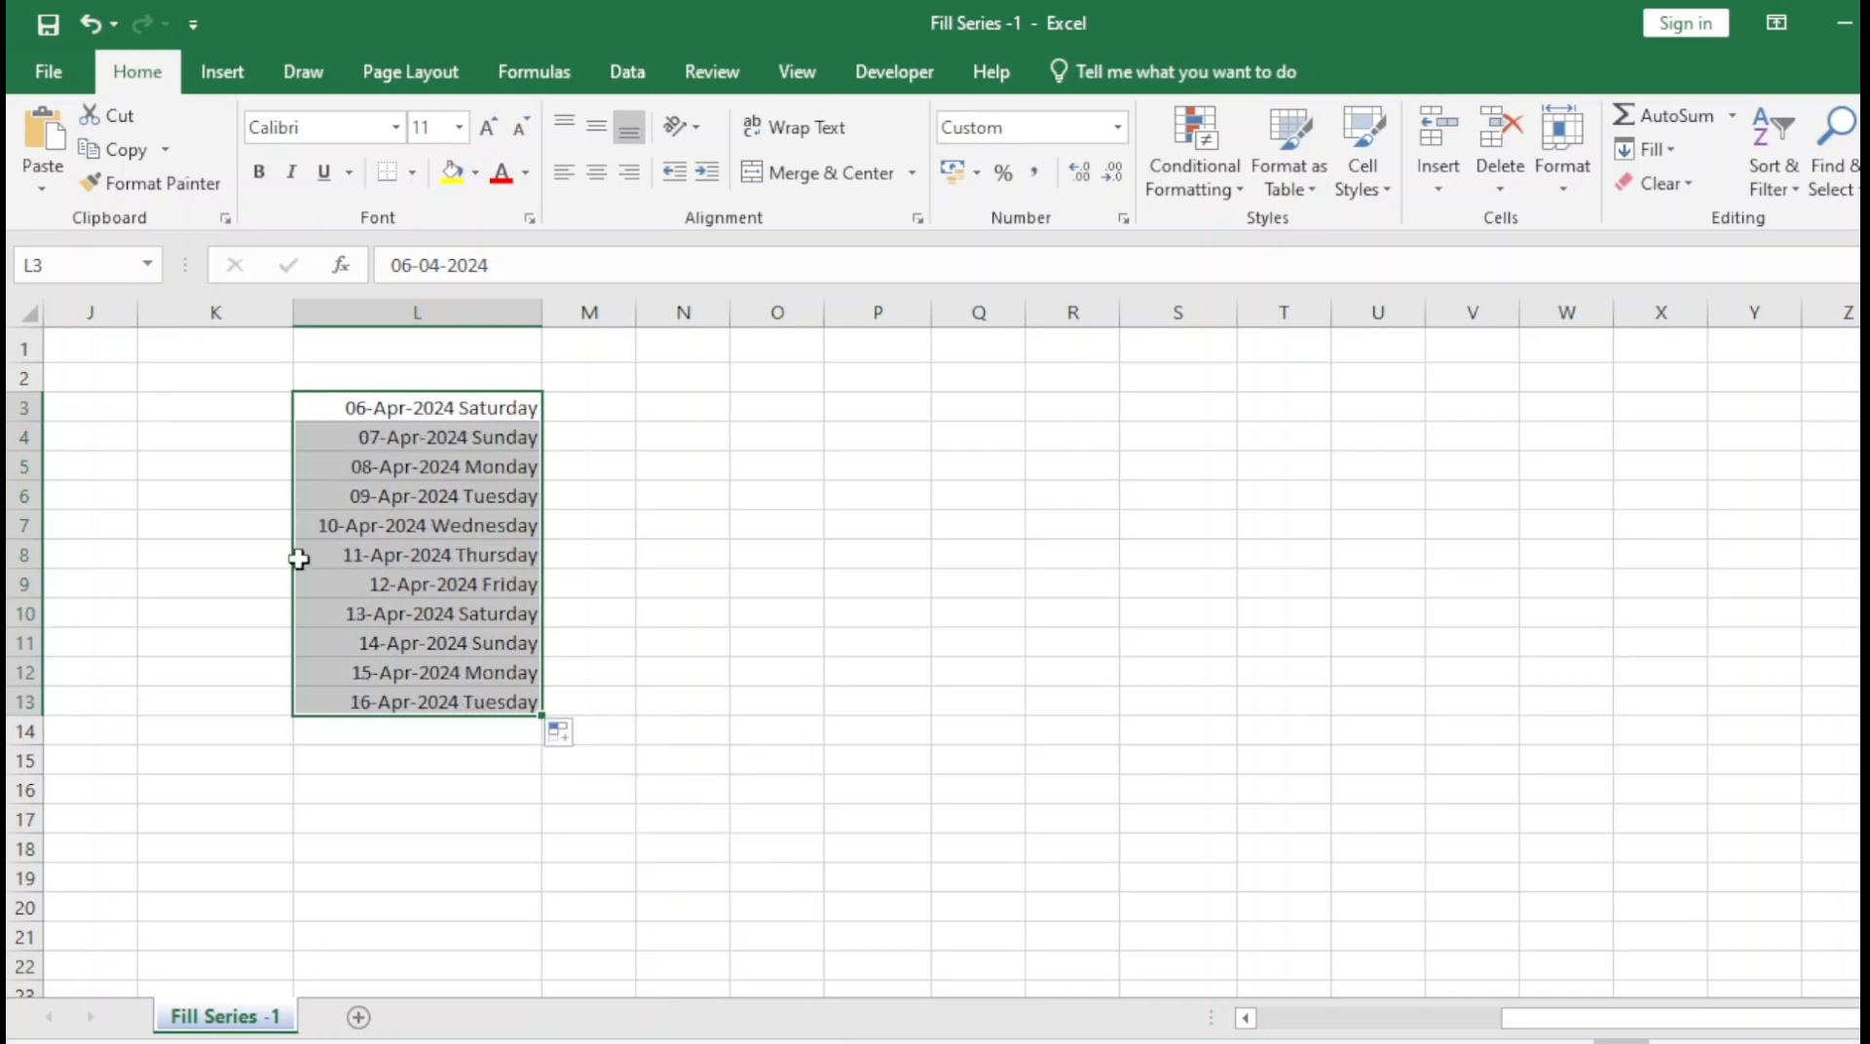
- Shade the dates in L3:L13 with a dark gold fill color and undo the shading
click(477, 173)
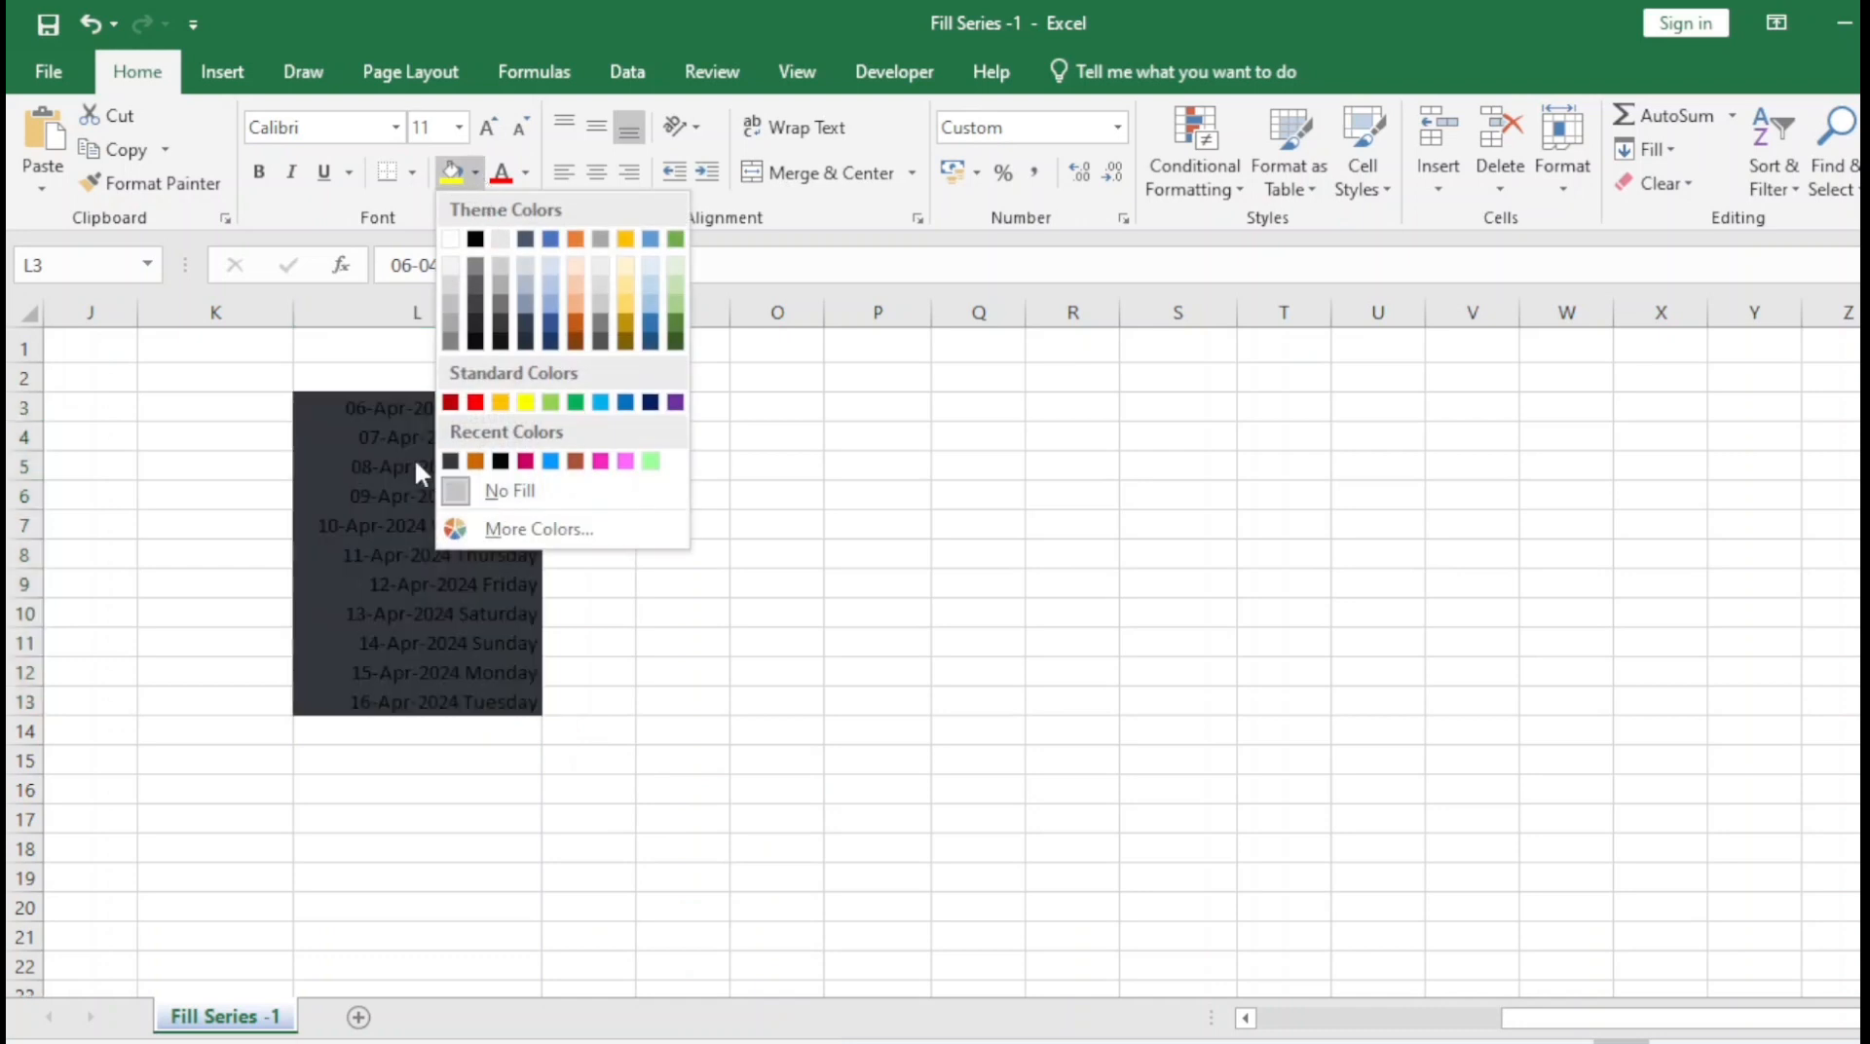
click(626, 336)
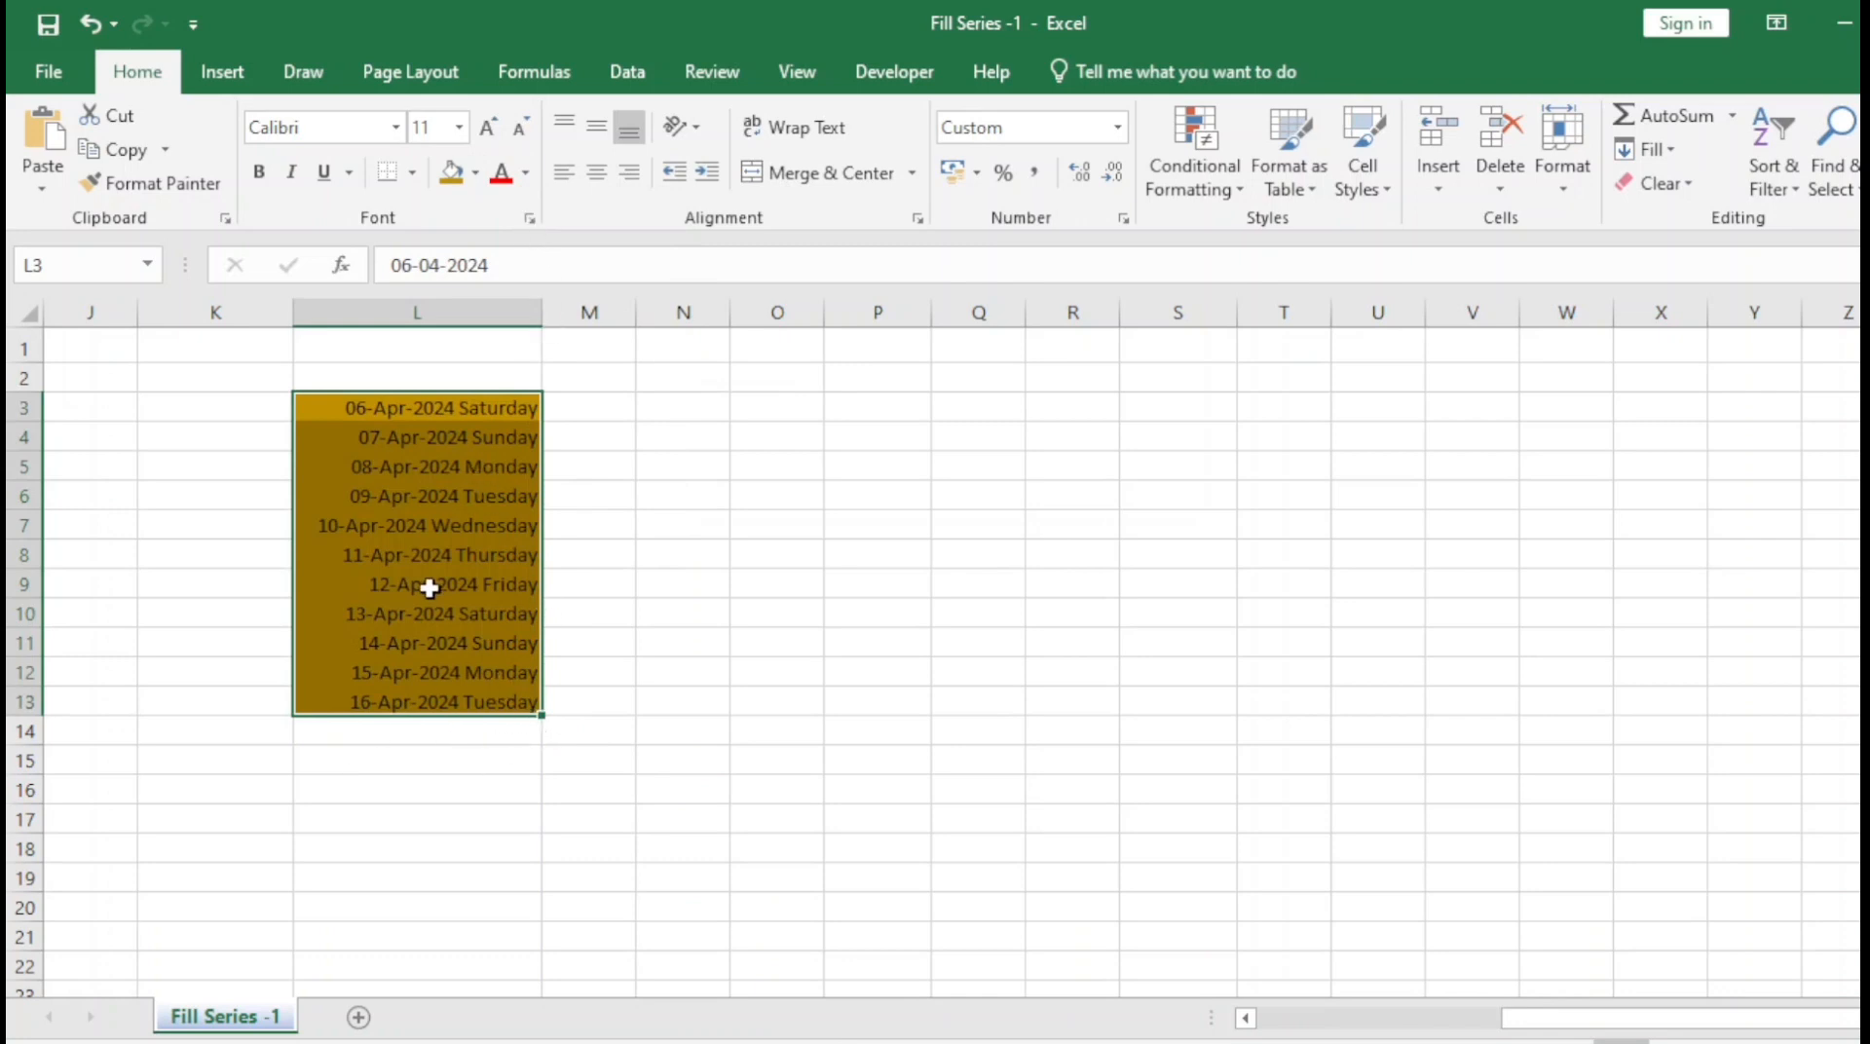
click(479, 668)
key(ctrl+z)
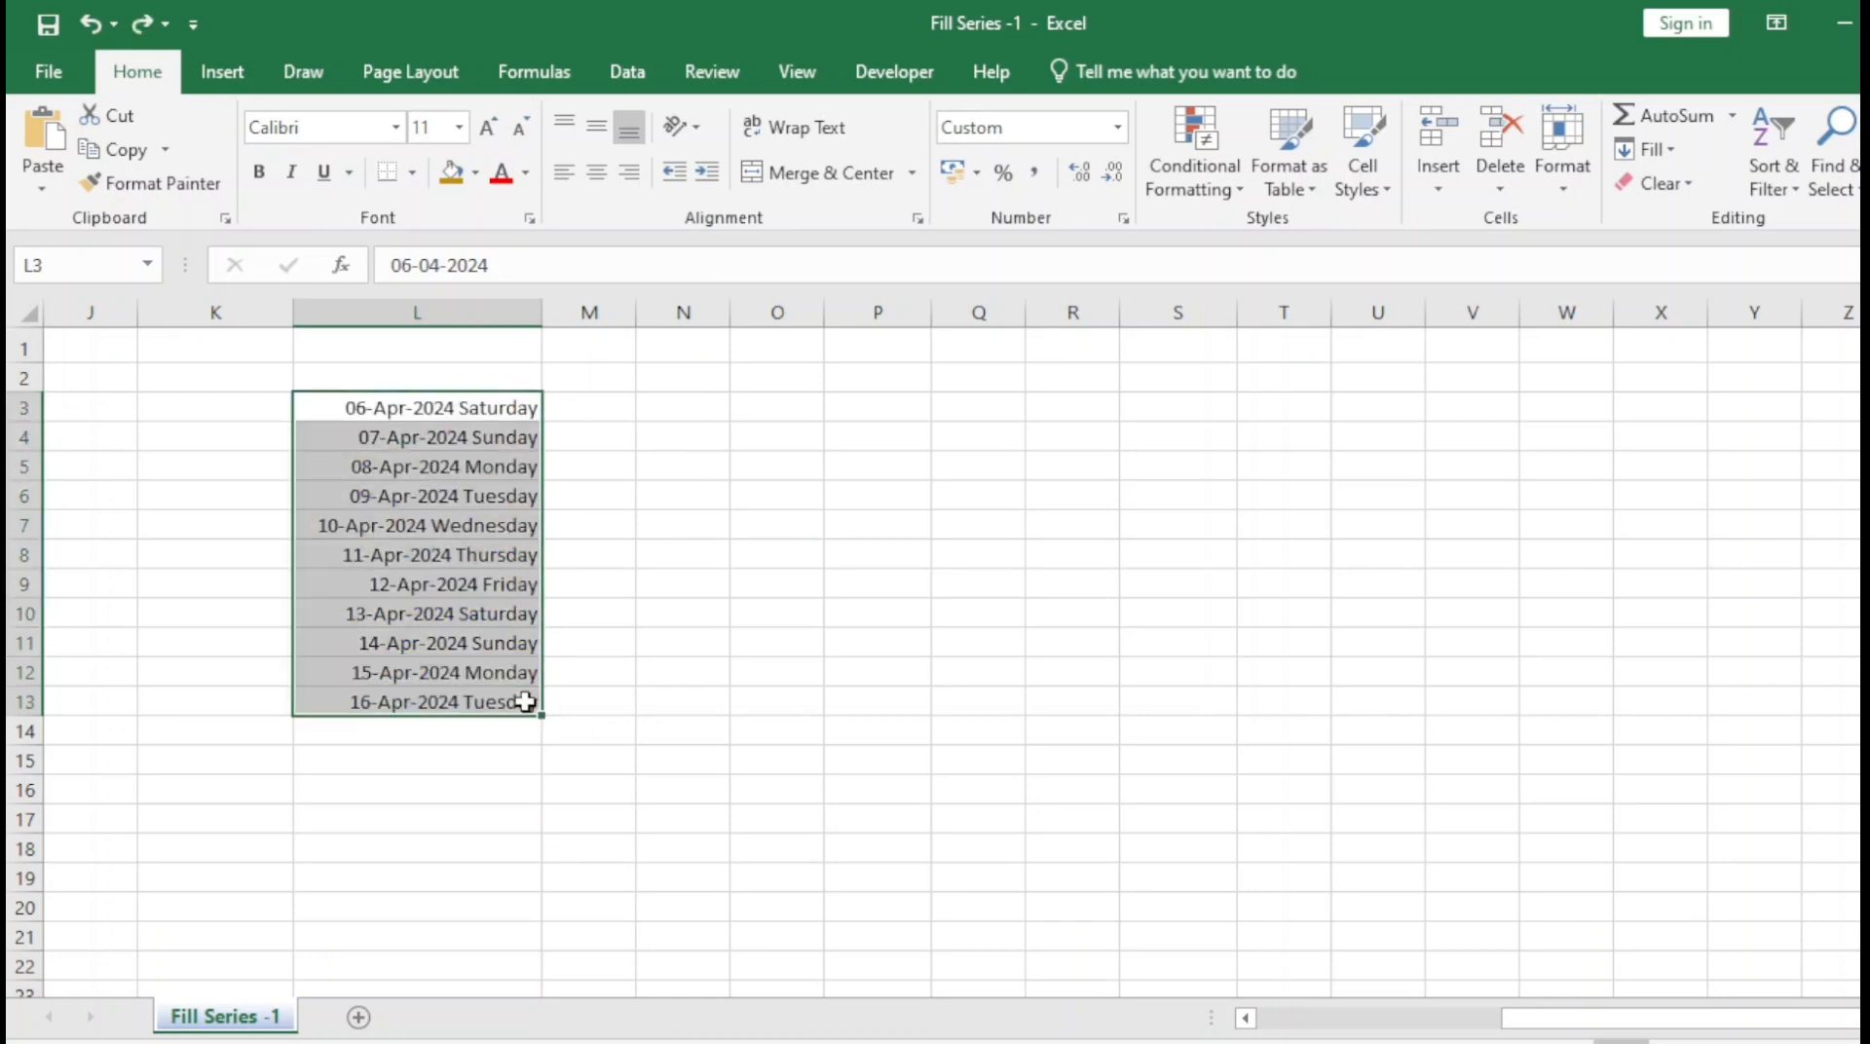
- Copy the date in L3 to M3 and widen column M to fit the full date
click(445, 408)
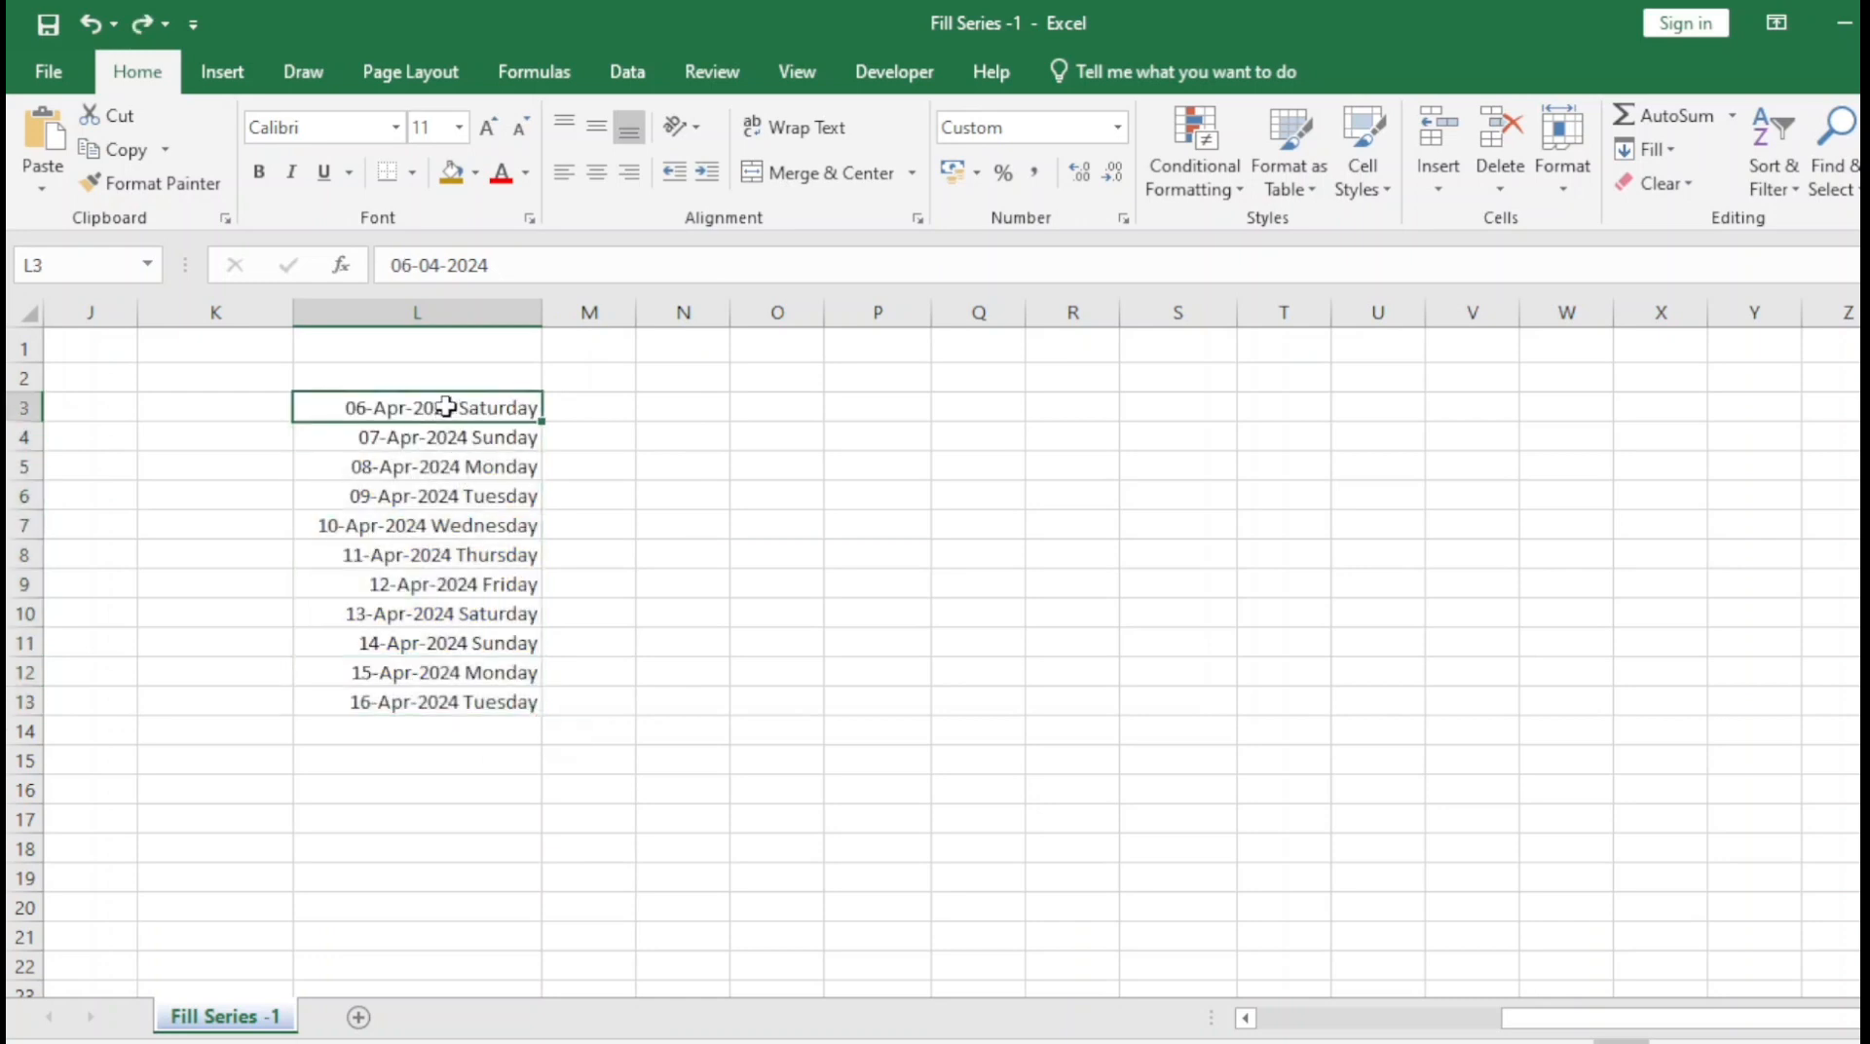
key(ctrl+c)
click(618, 402)
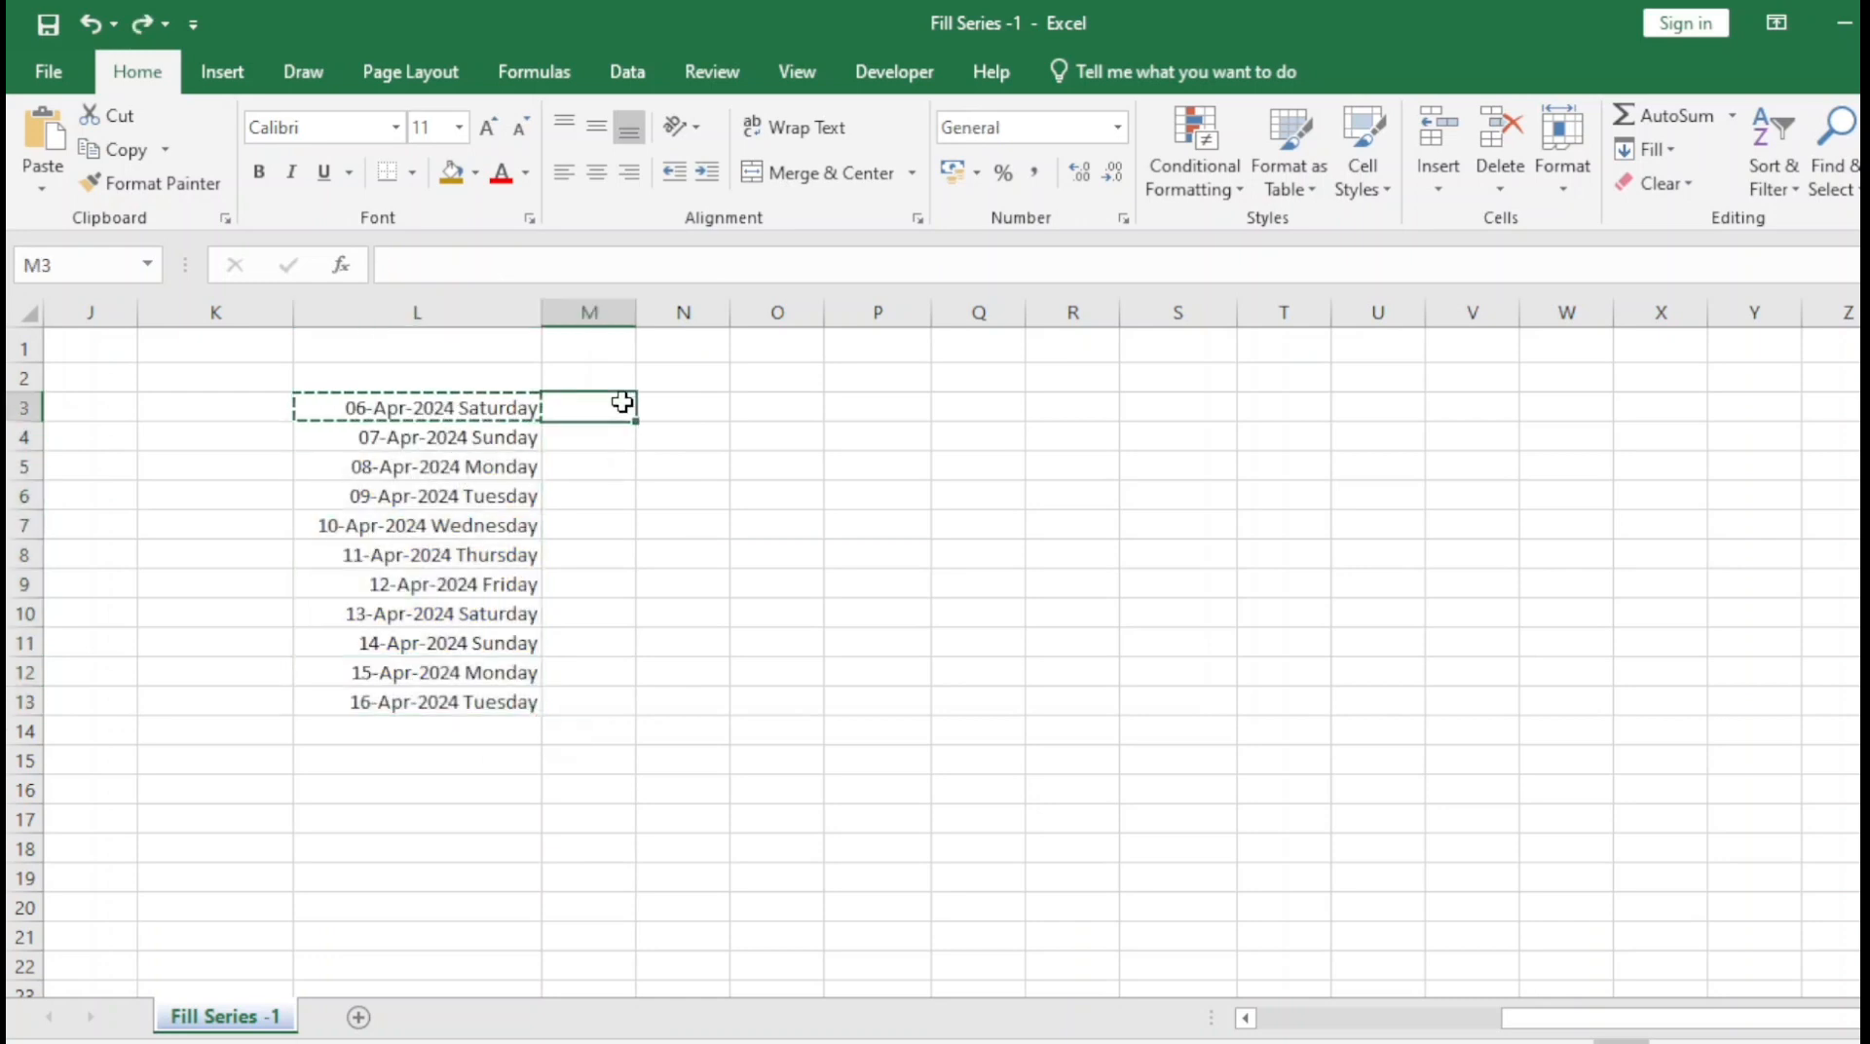
key(ctrl+v)
drag(638, 311, 792, 311)
- Shade the date in M3 with the dark gold fill color
click(451, 173)
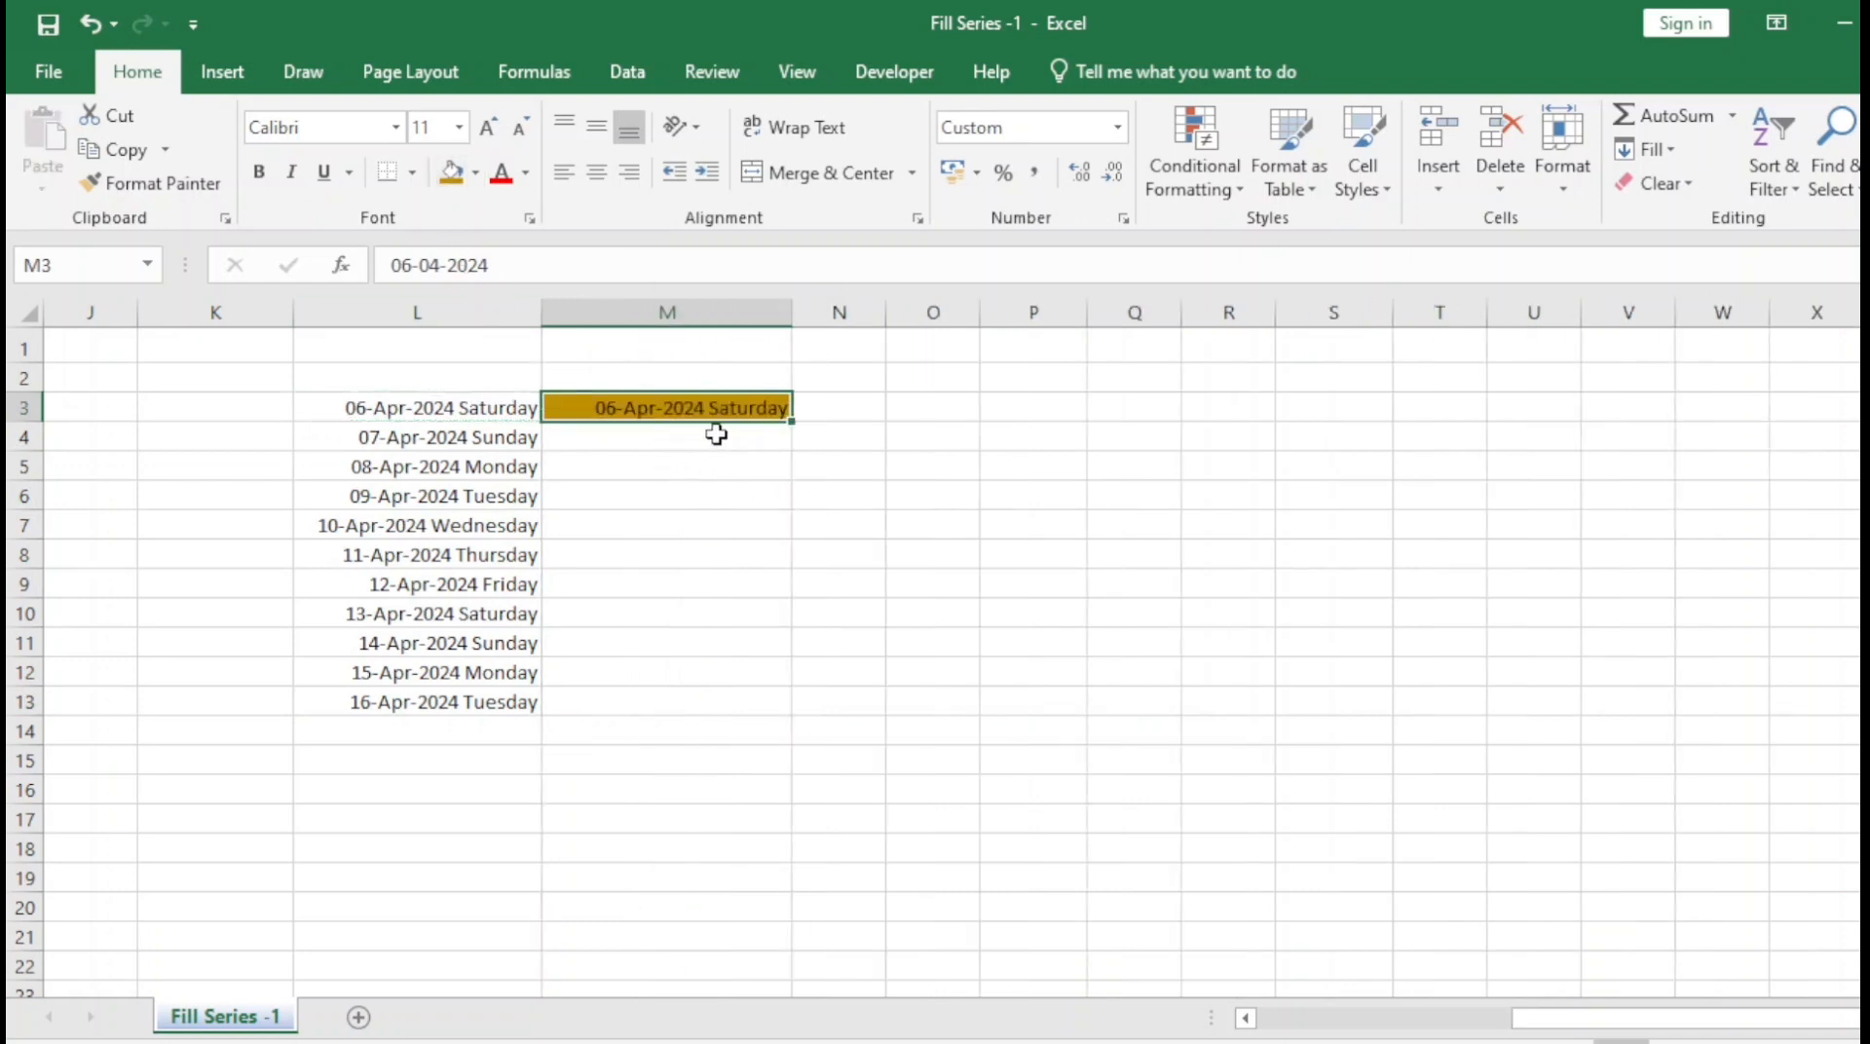
click(717, 434)
click(721, 411)
- Auto-fill M3 down to M13, and try Fill Formatting Only and Fill Without Formatting on the range
drag(794, 424, 800, 712)
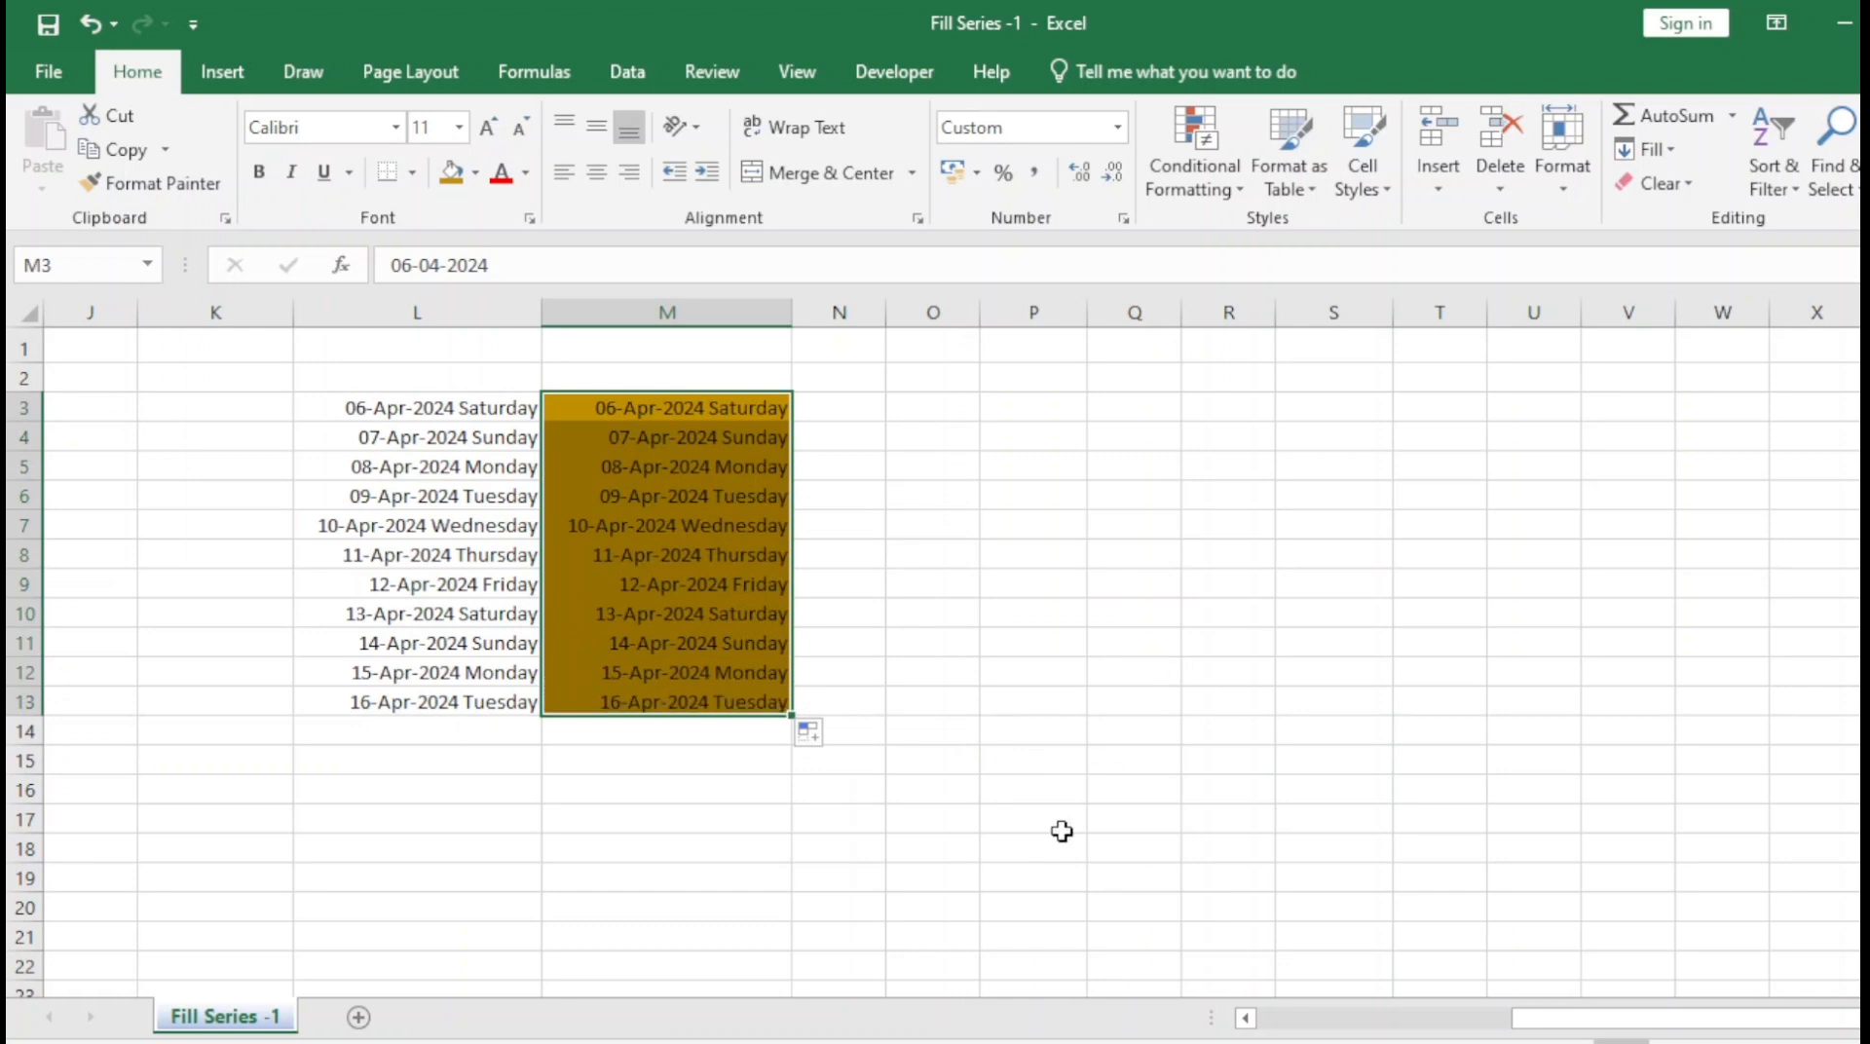
click(833, 737)
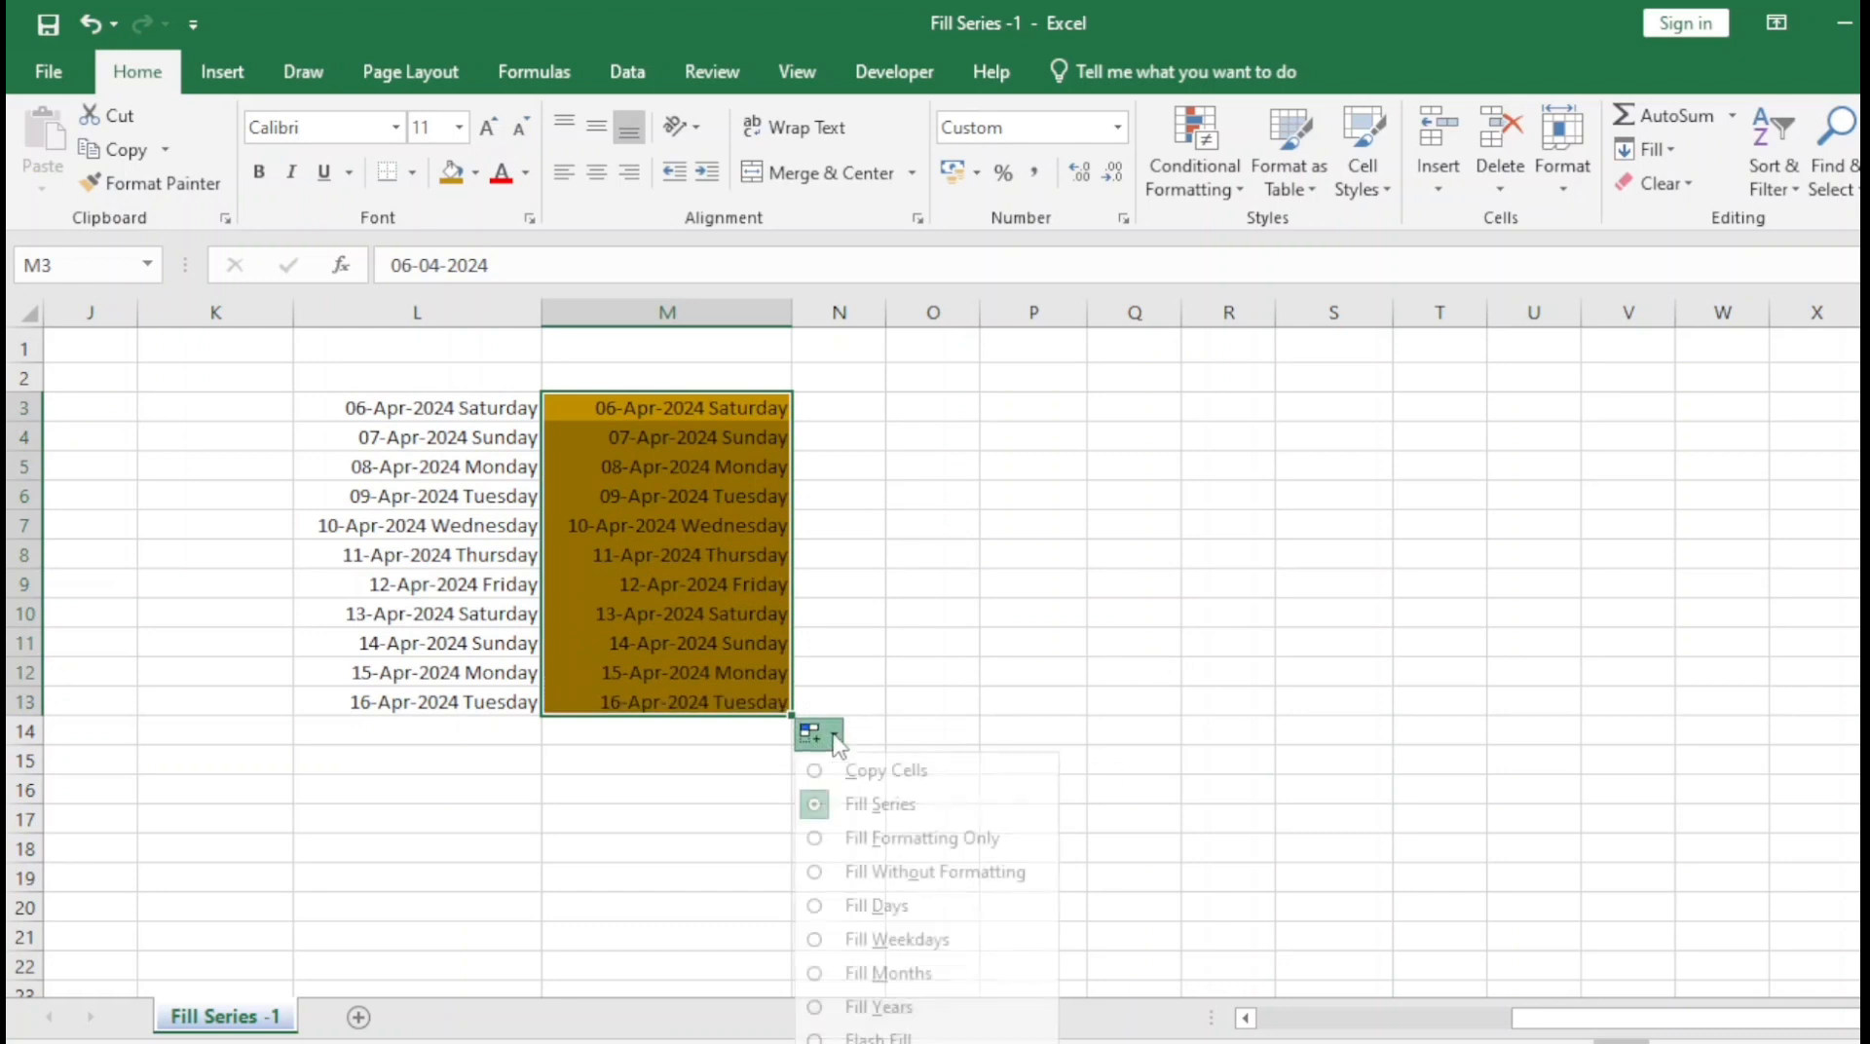
click(900, 840)
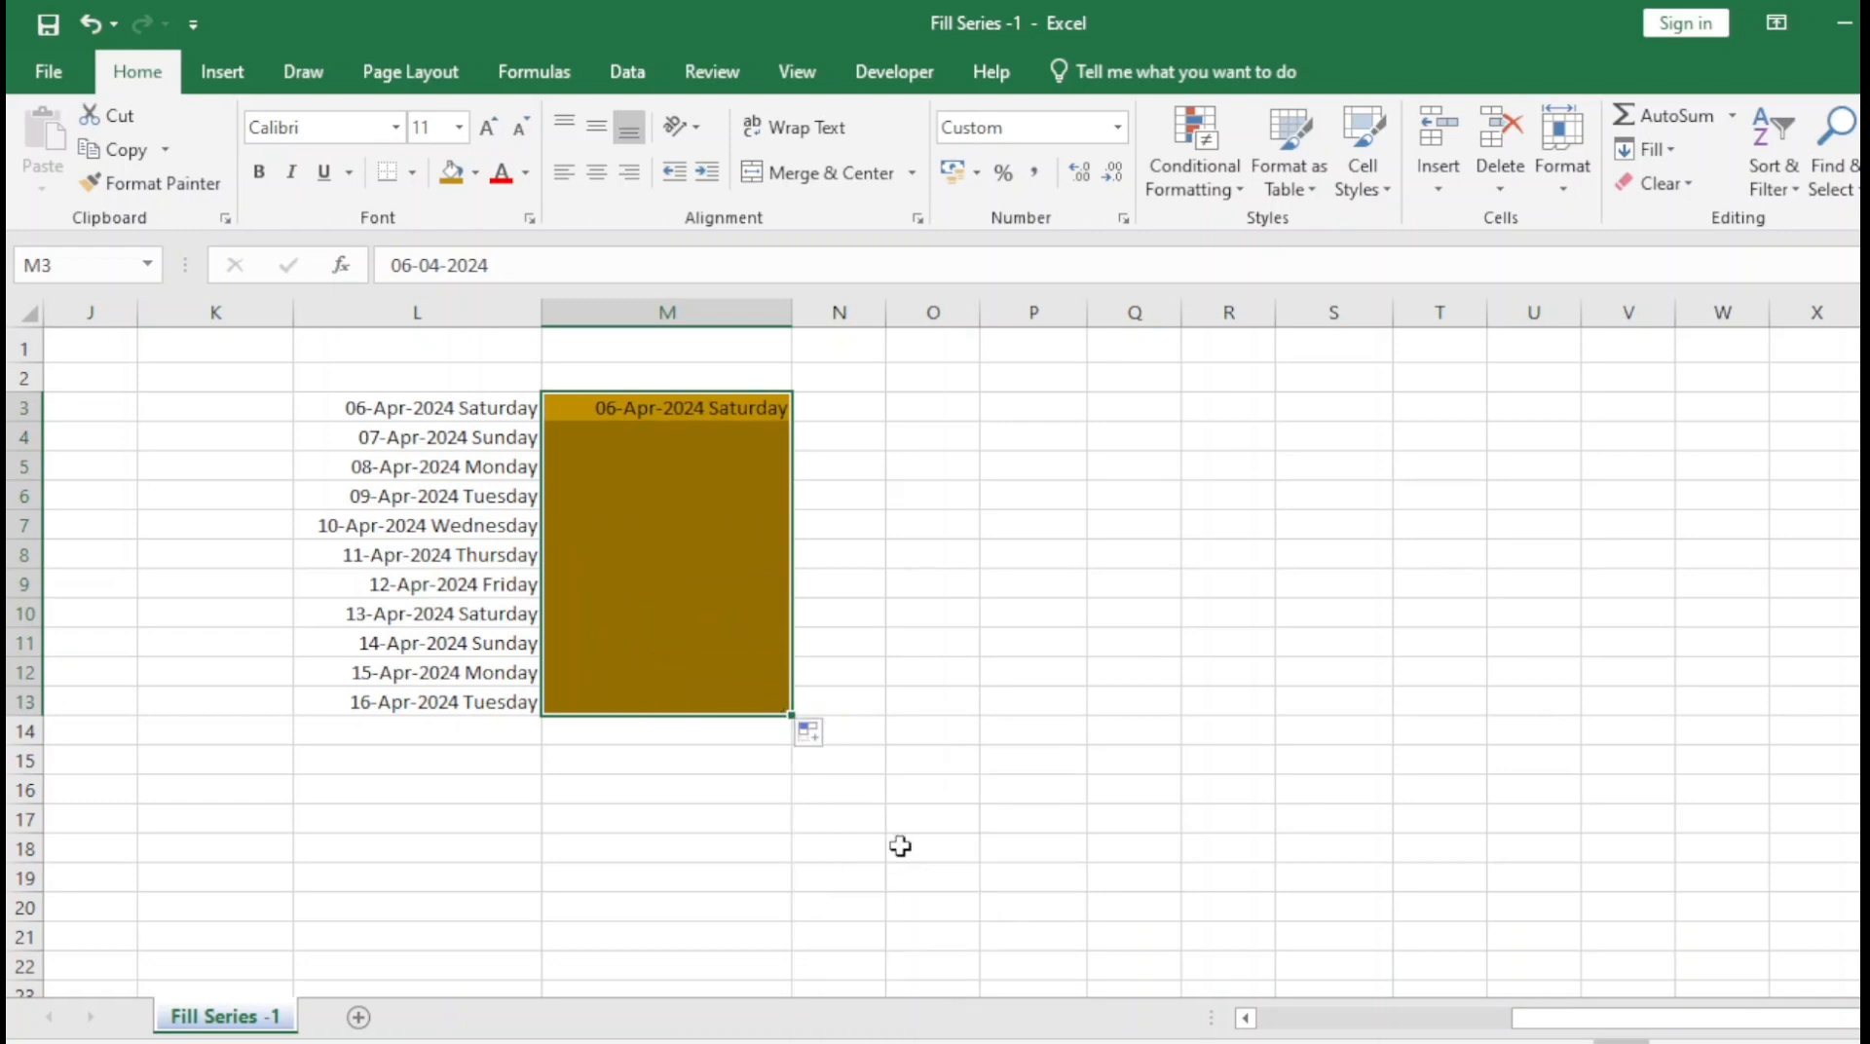
click(818, 735)
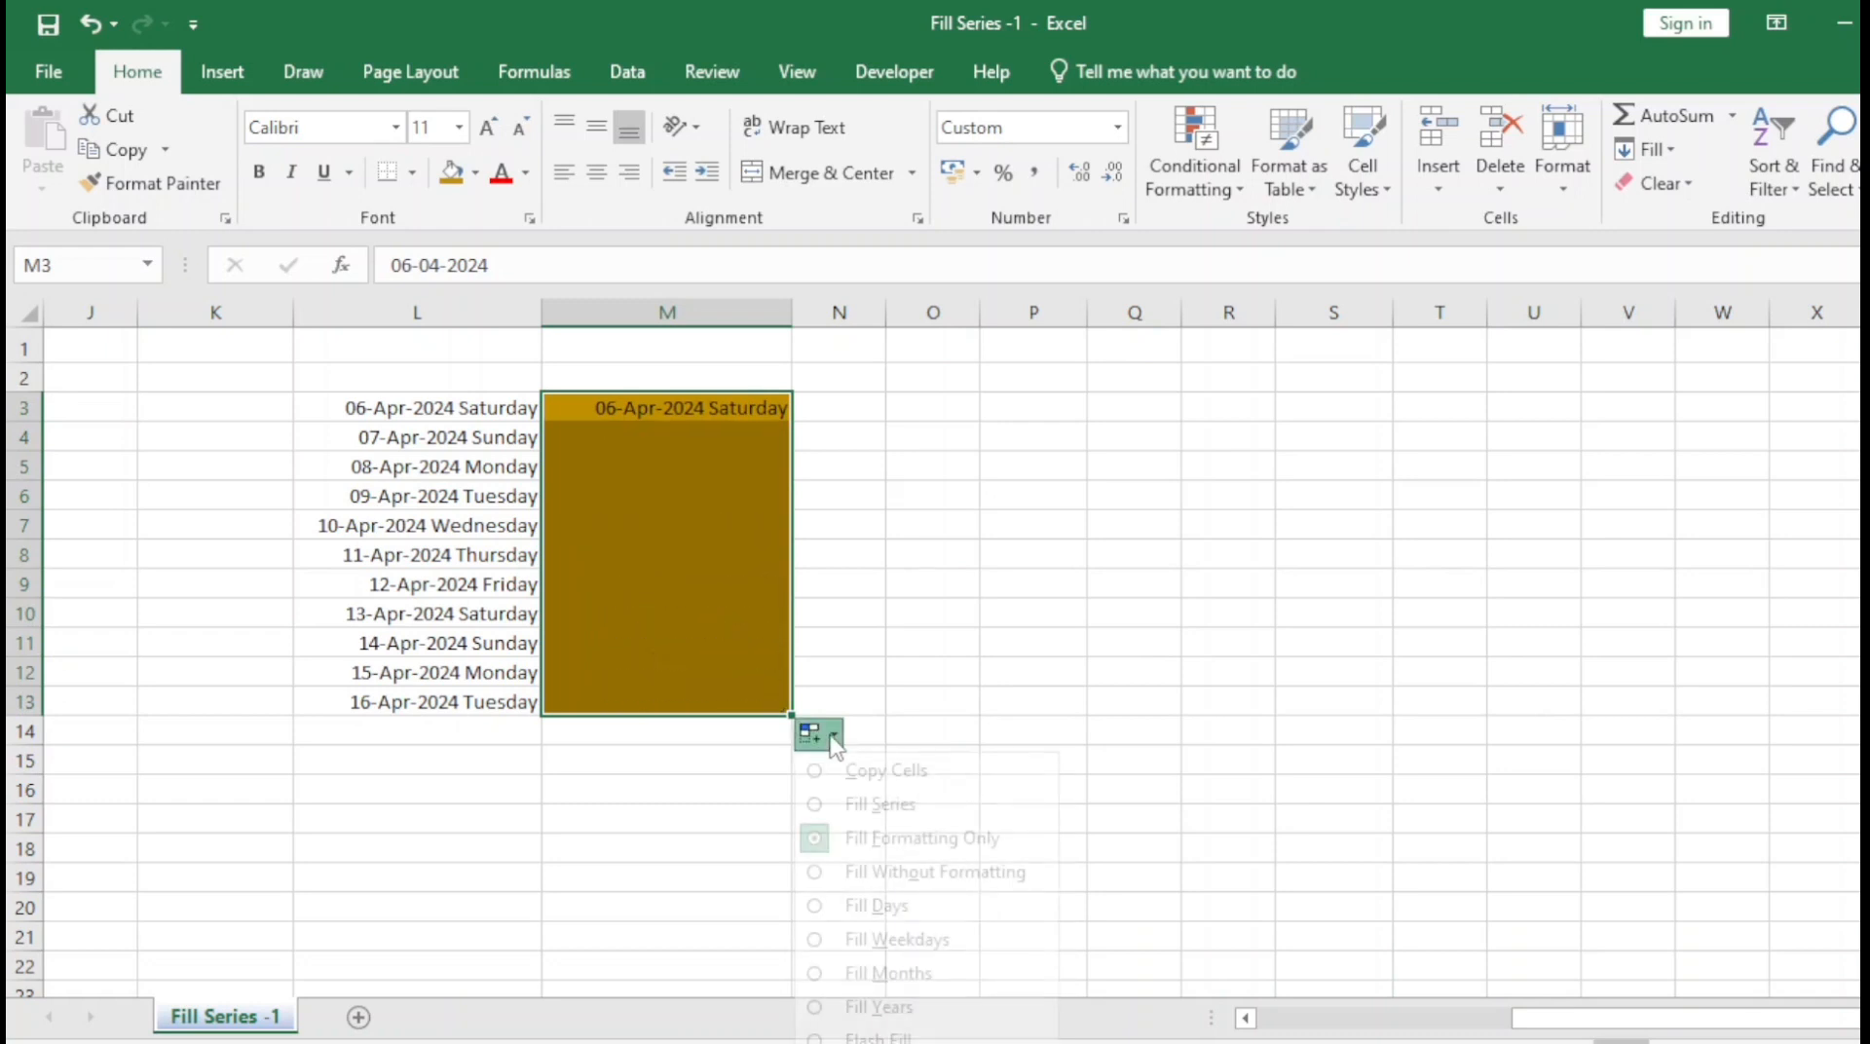
click(859, 876)
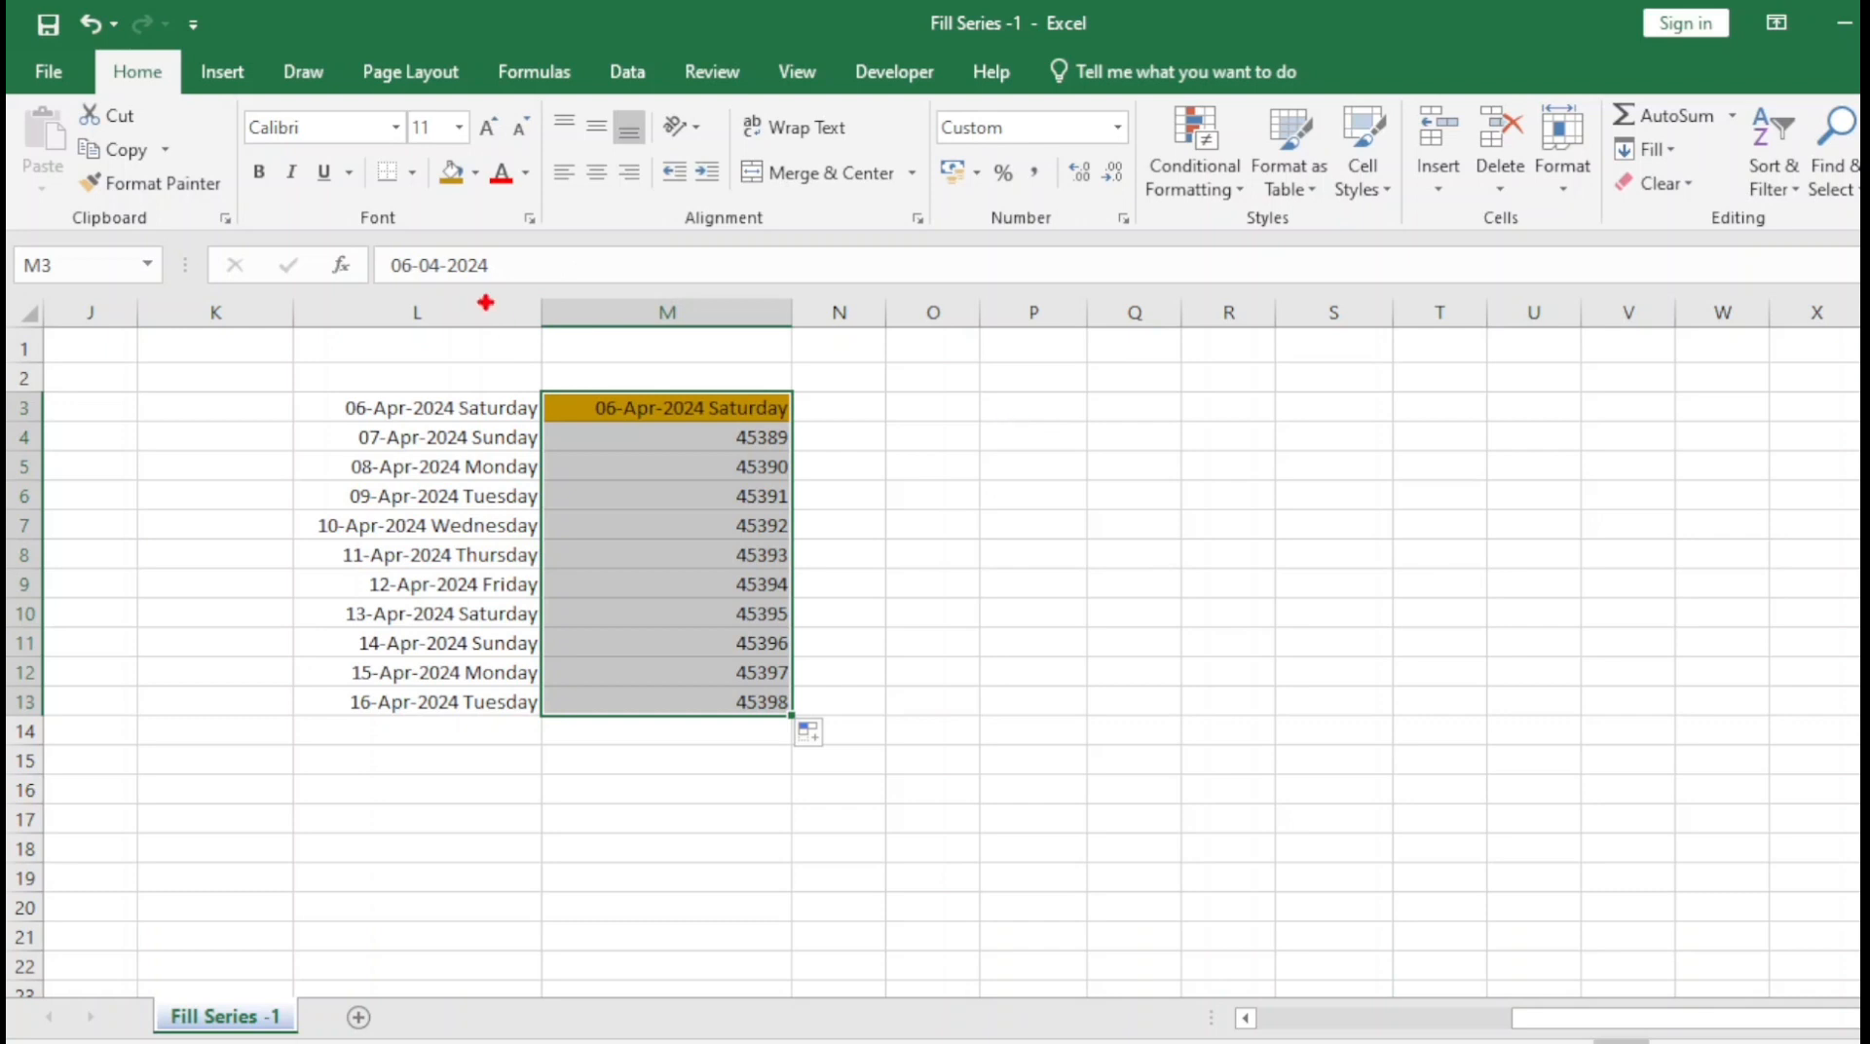
drag(358, 236, 509, 294)
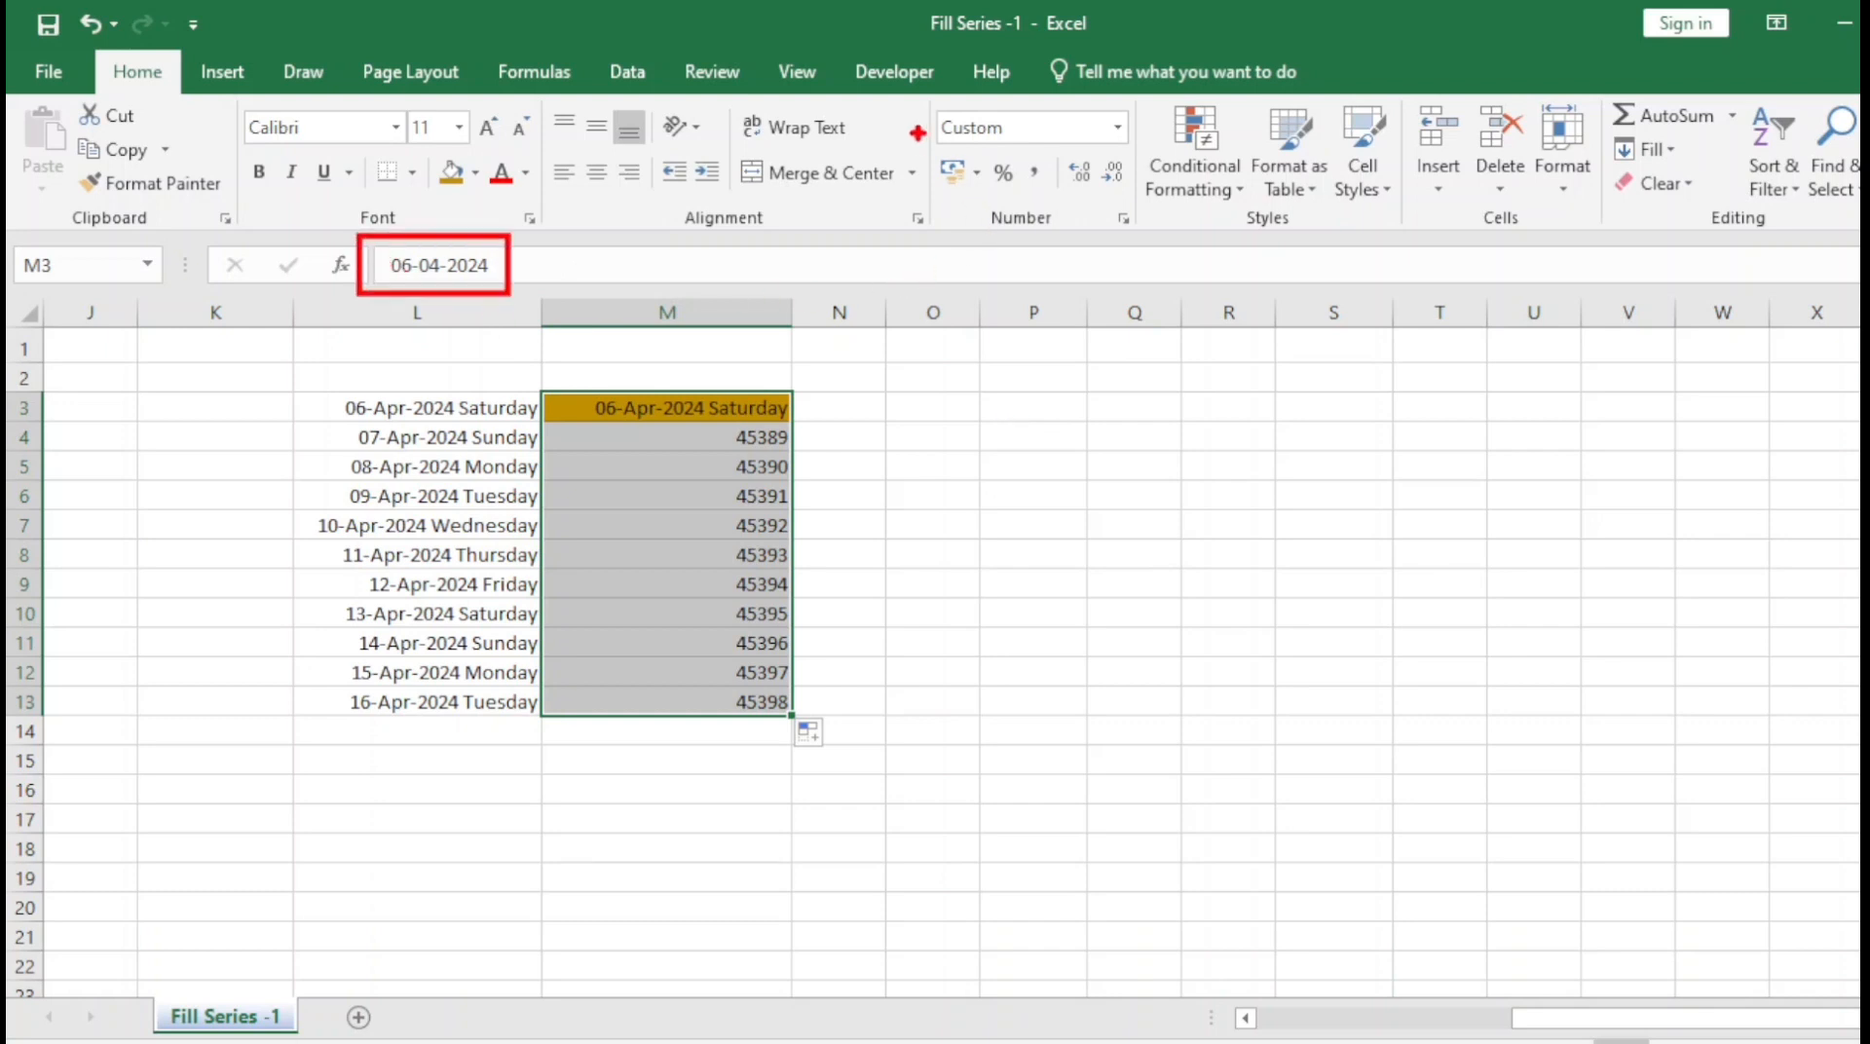
drag(911, 102, 1136, 151)
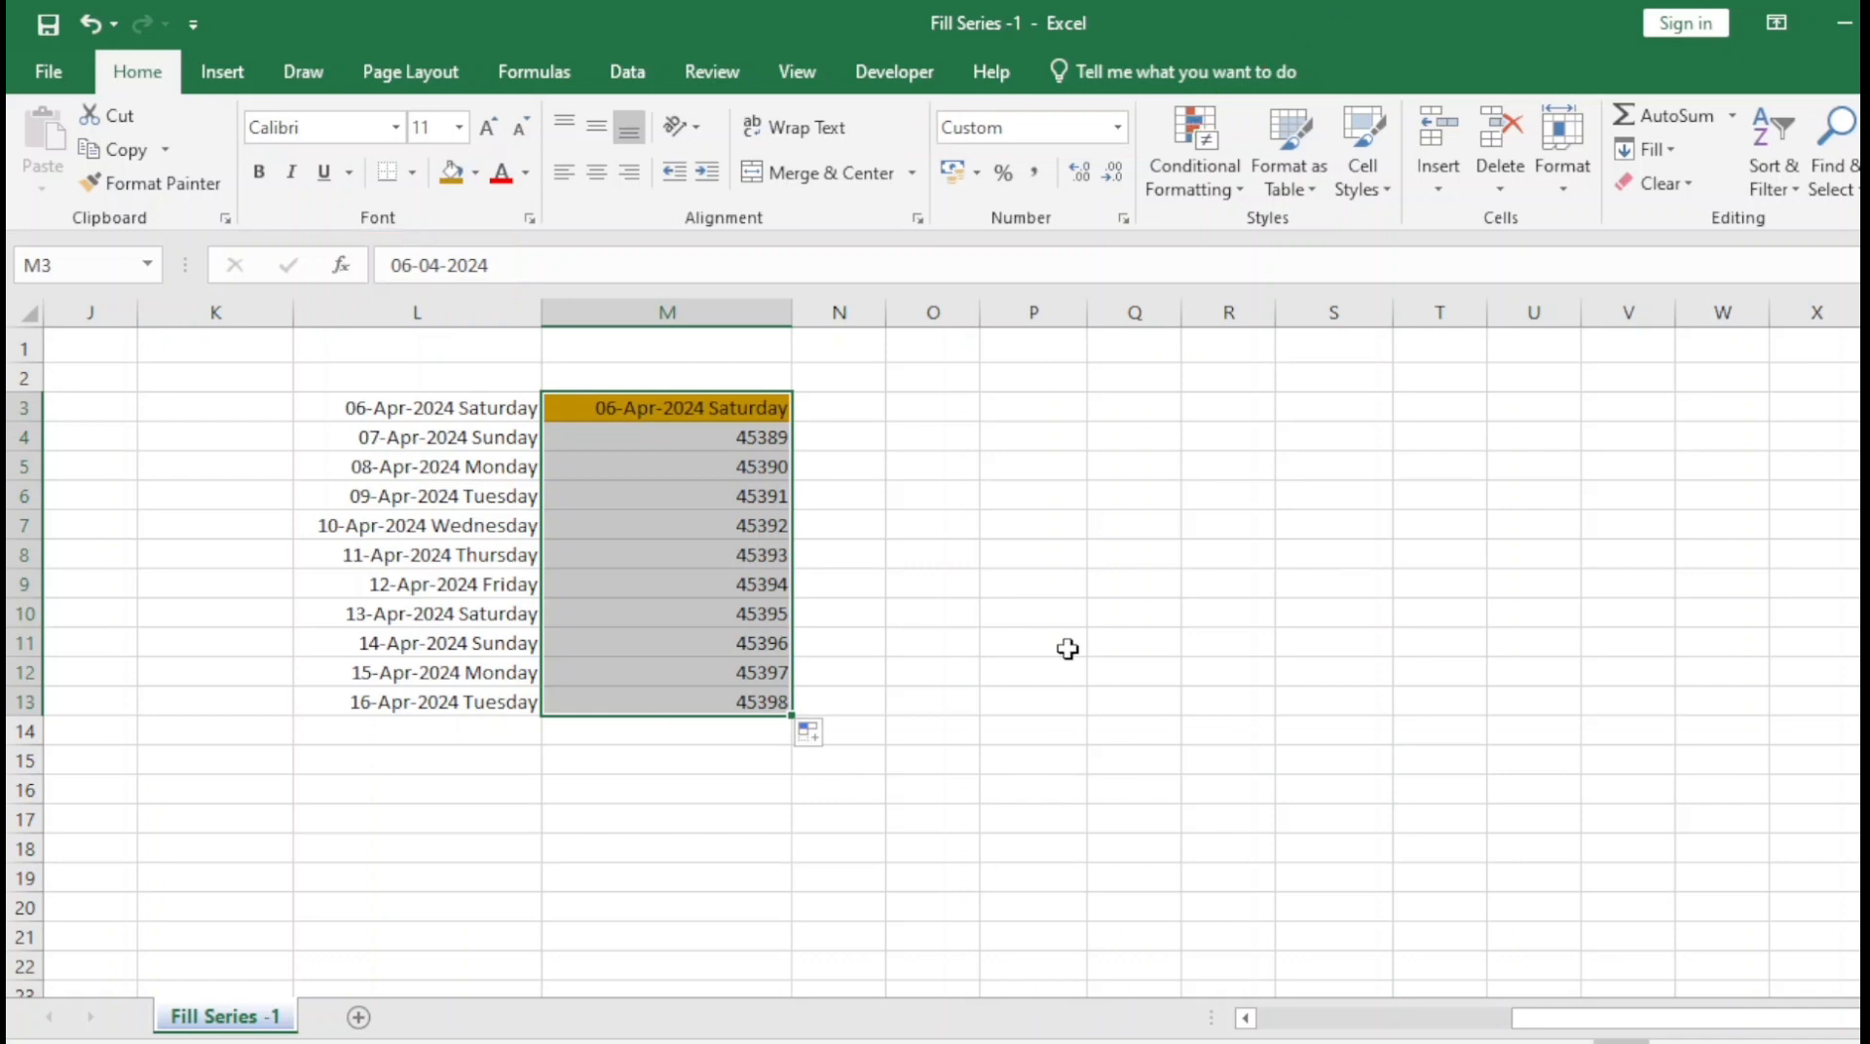
- Try the Short Date format on M3:M13, and undo both the format change and the fill
click(1118, 127)
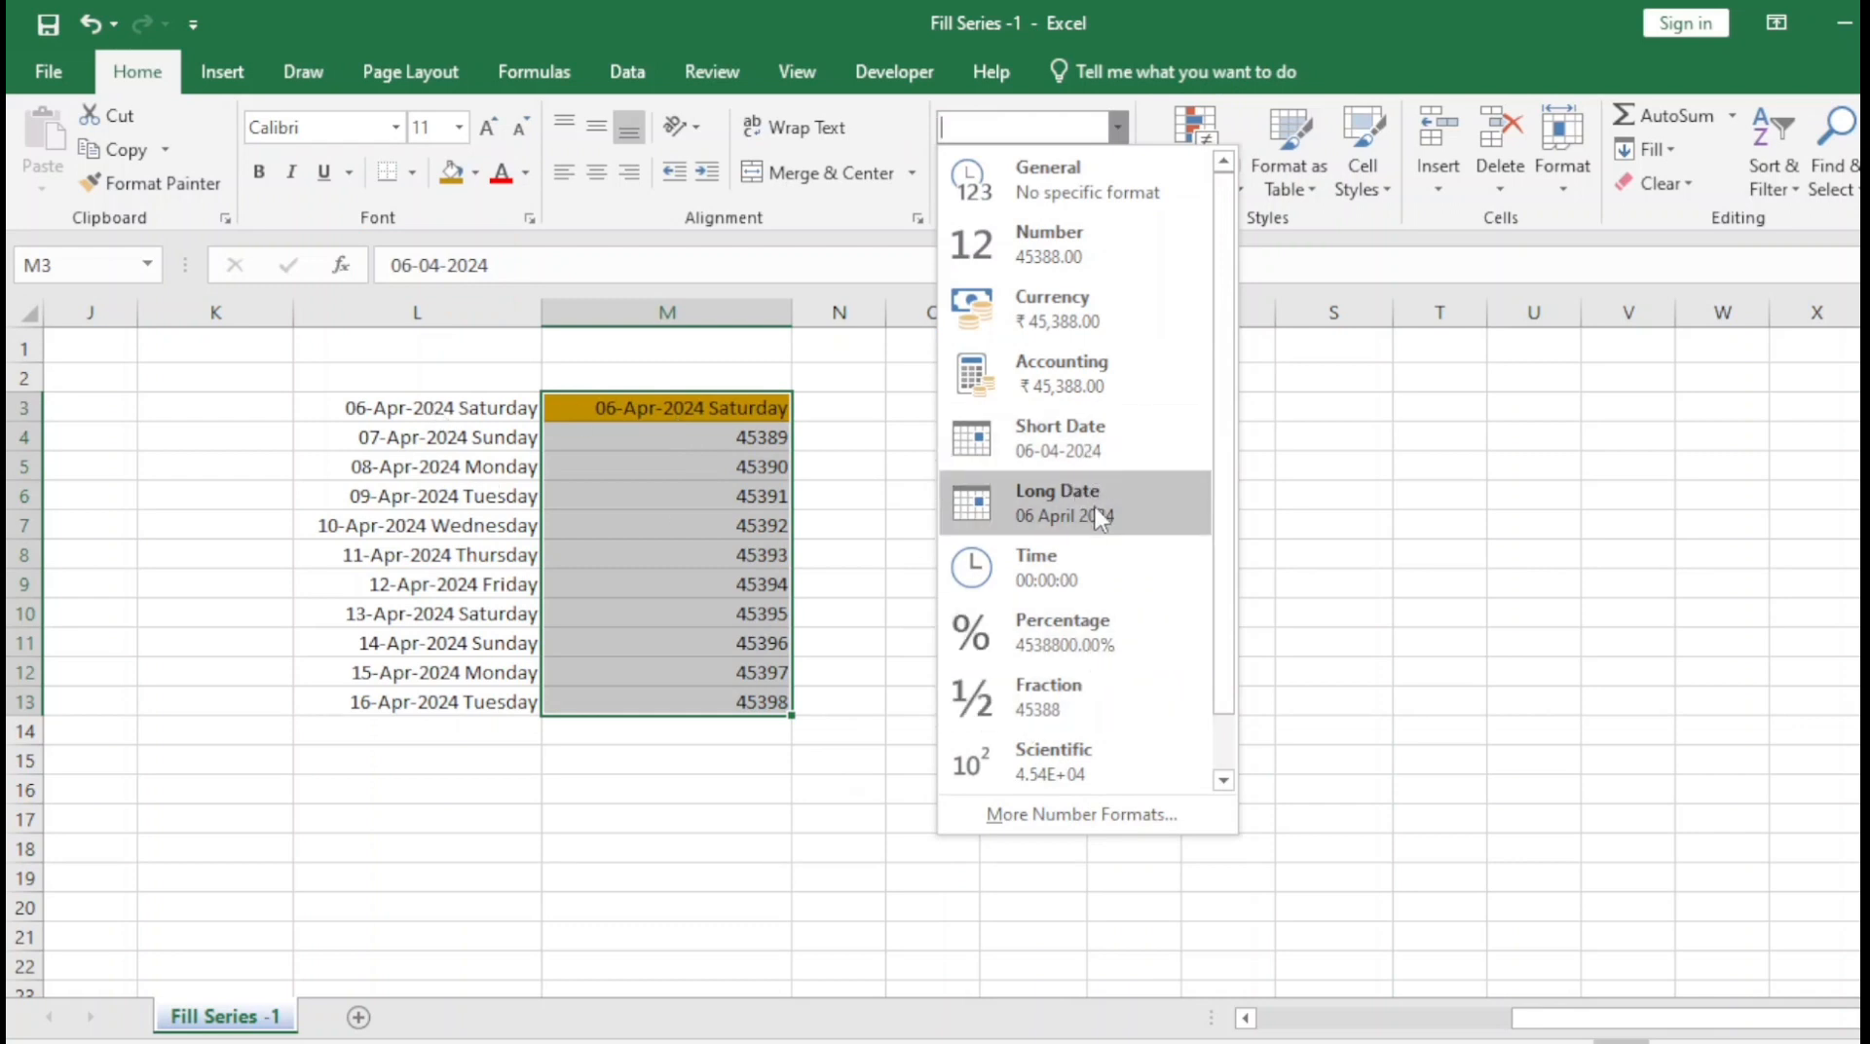
click(1091, 450)
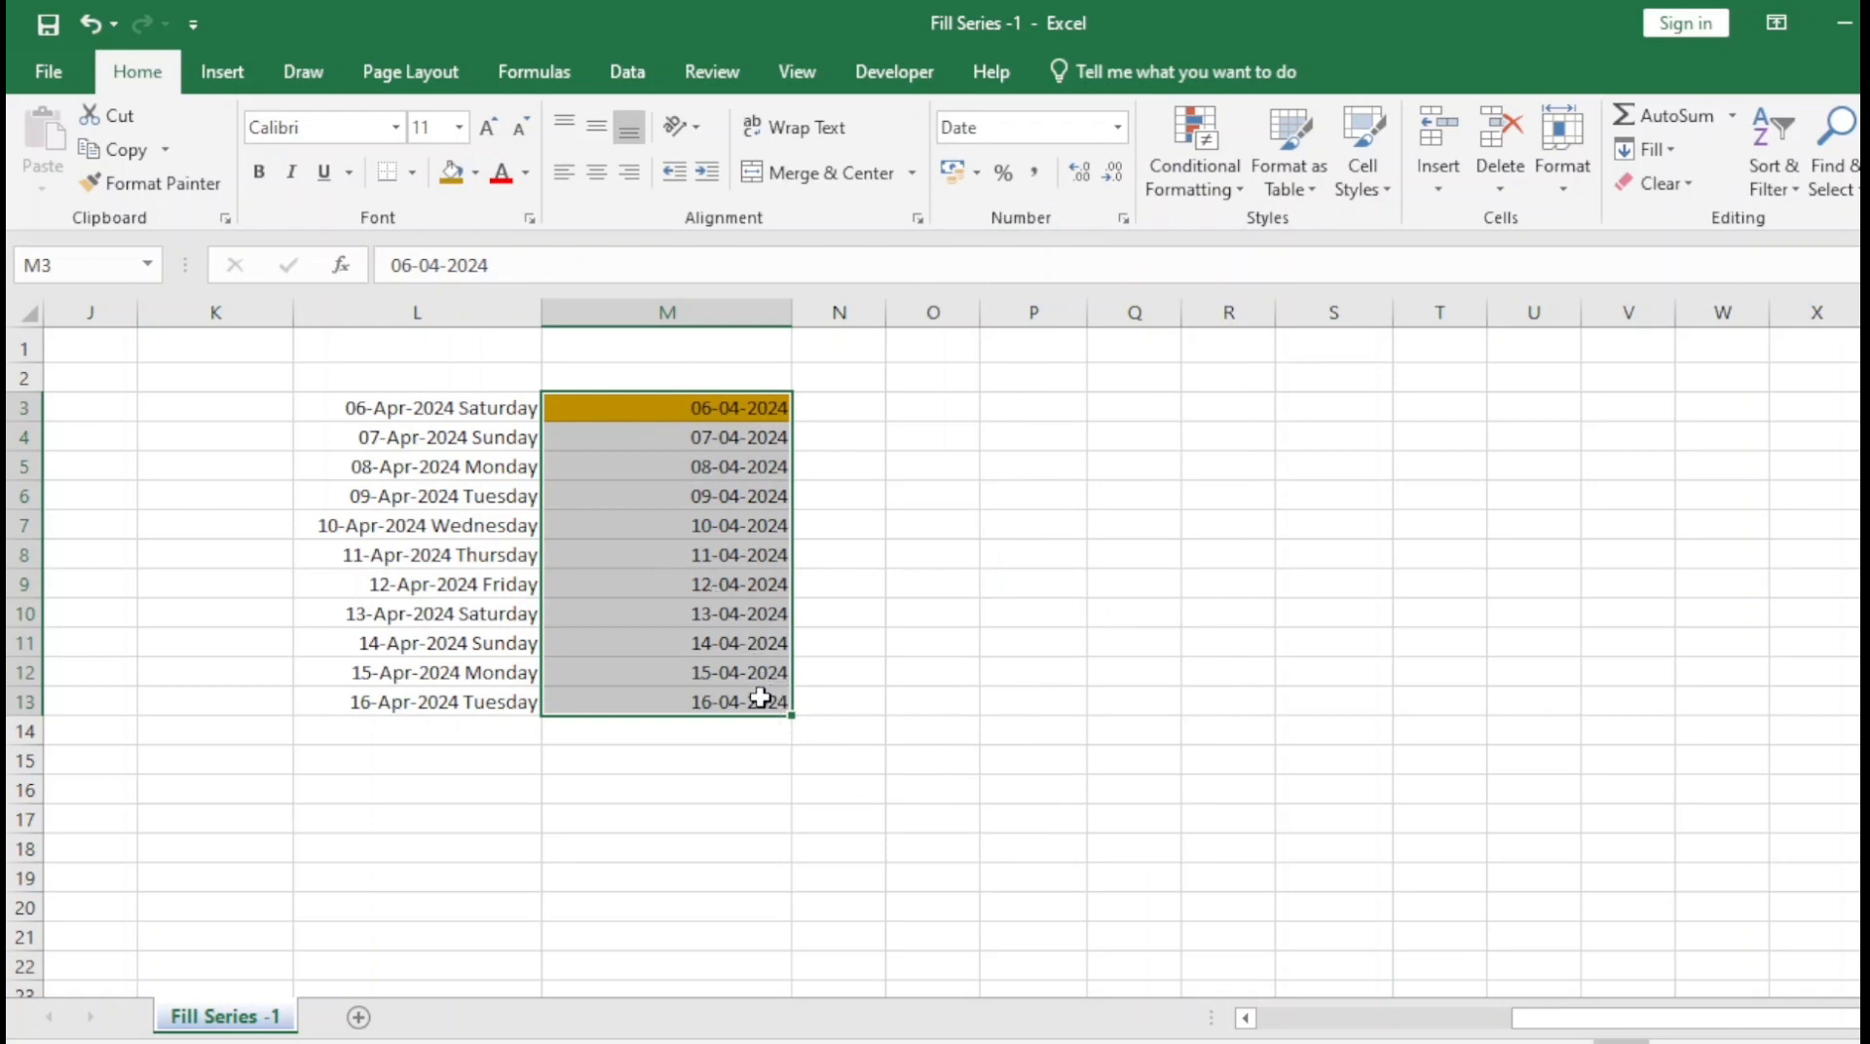
key(ctrl+z)
key(ctrl+z)
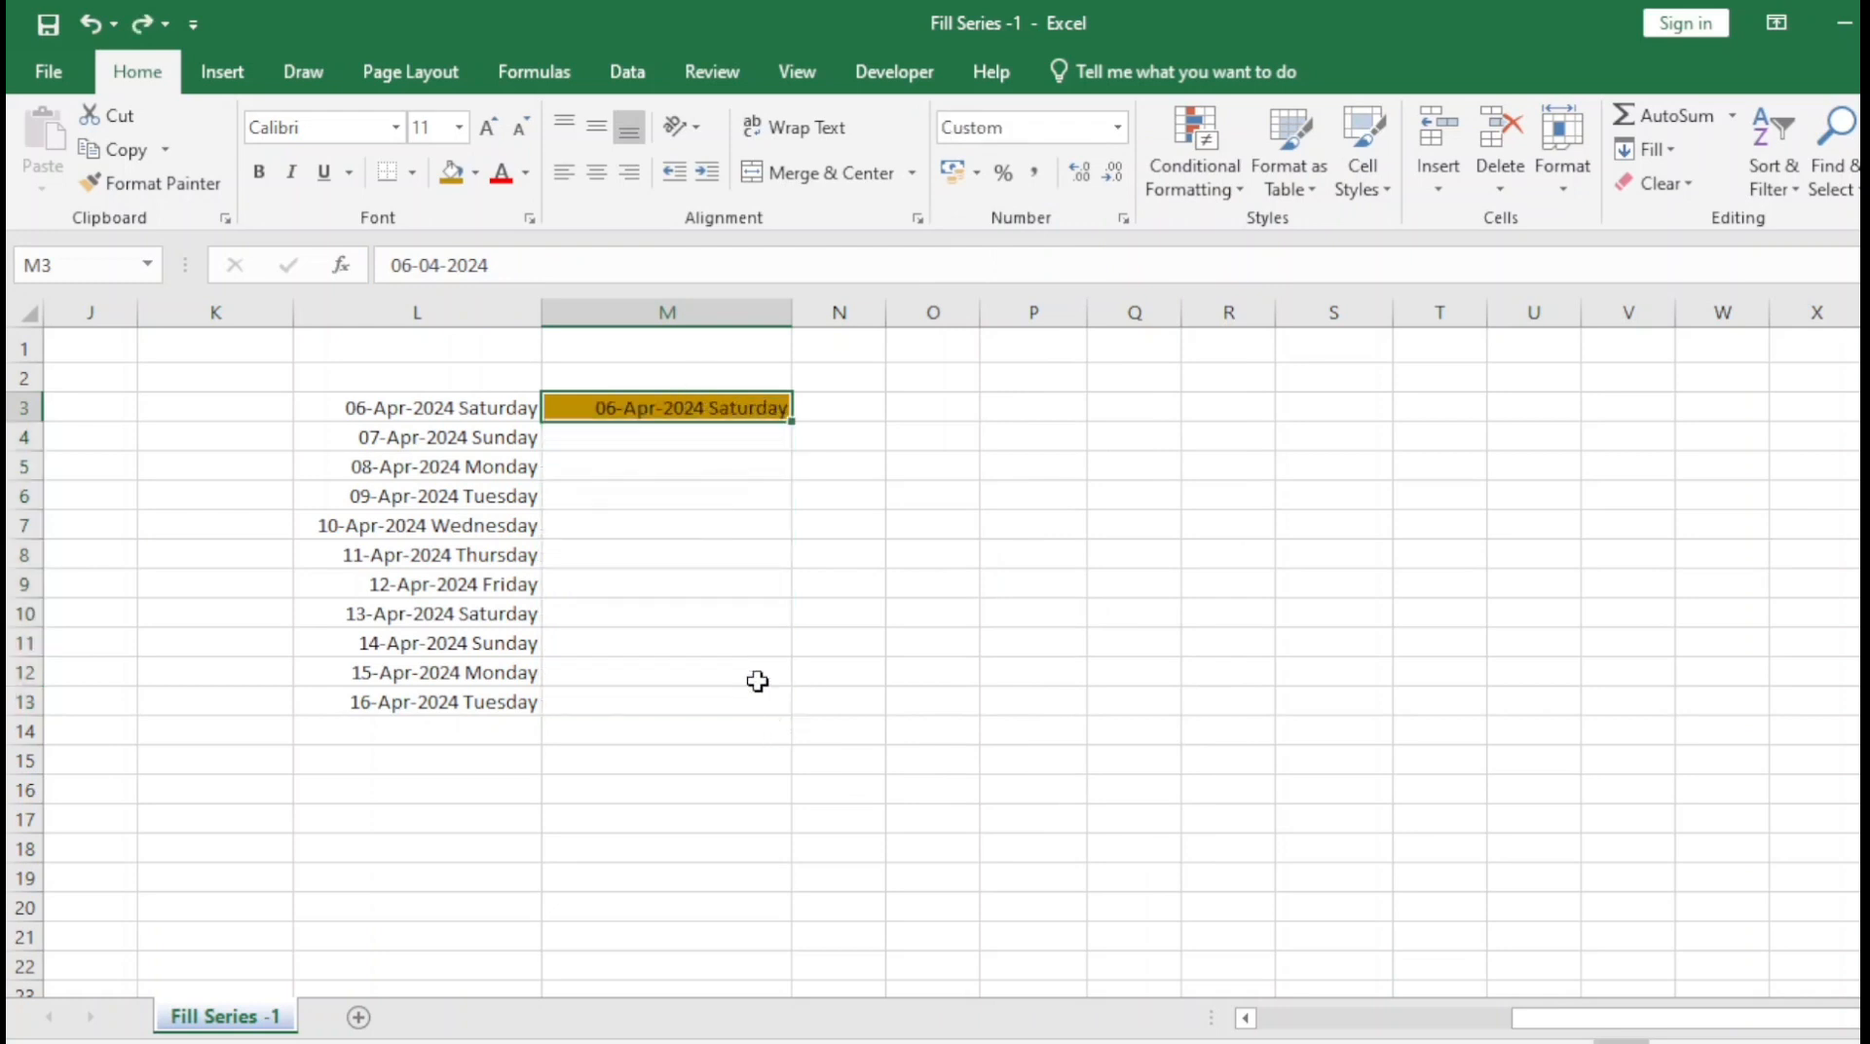
- Auto-fill the shaded date in M3 down to M13 as a series and review the auto fill options
drag(790, 421, 772, 719)
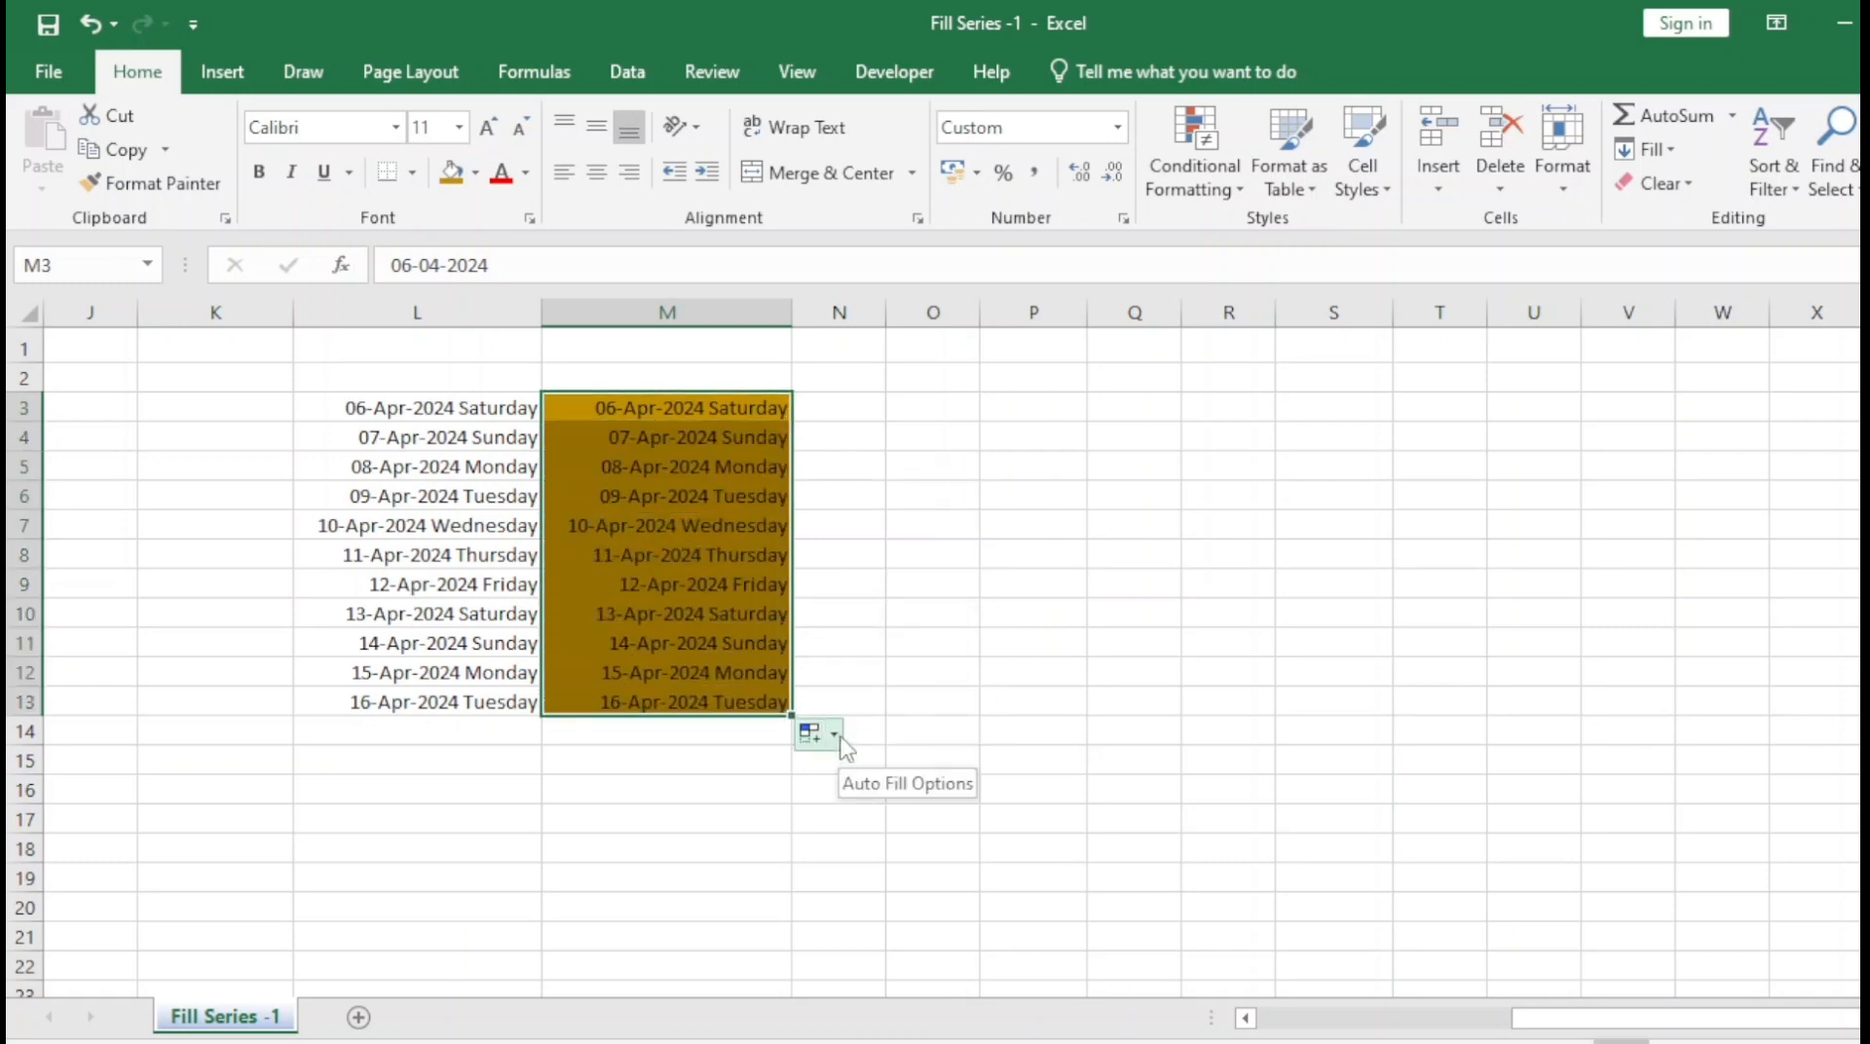
click(835, 737)
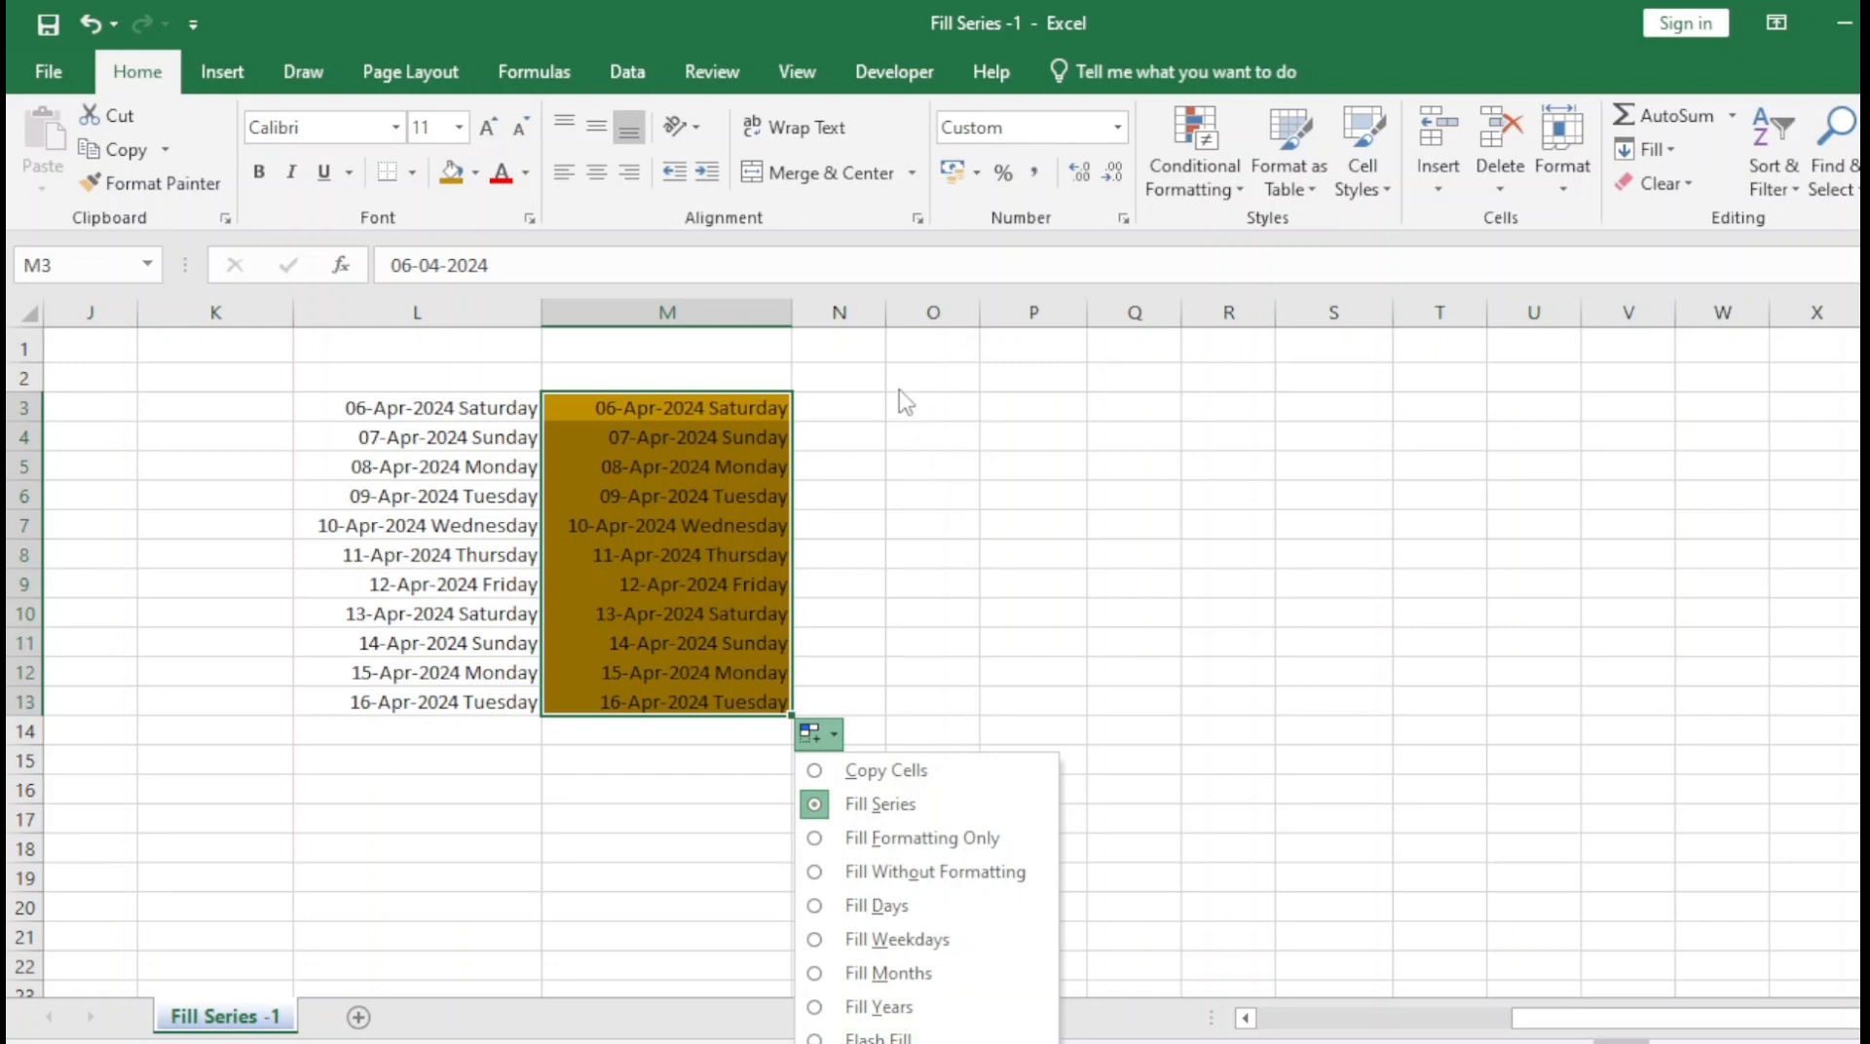
click(929, 401)
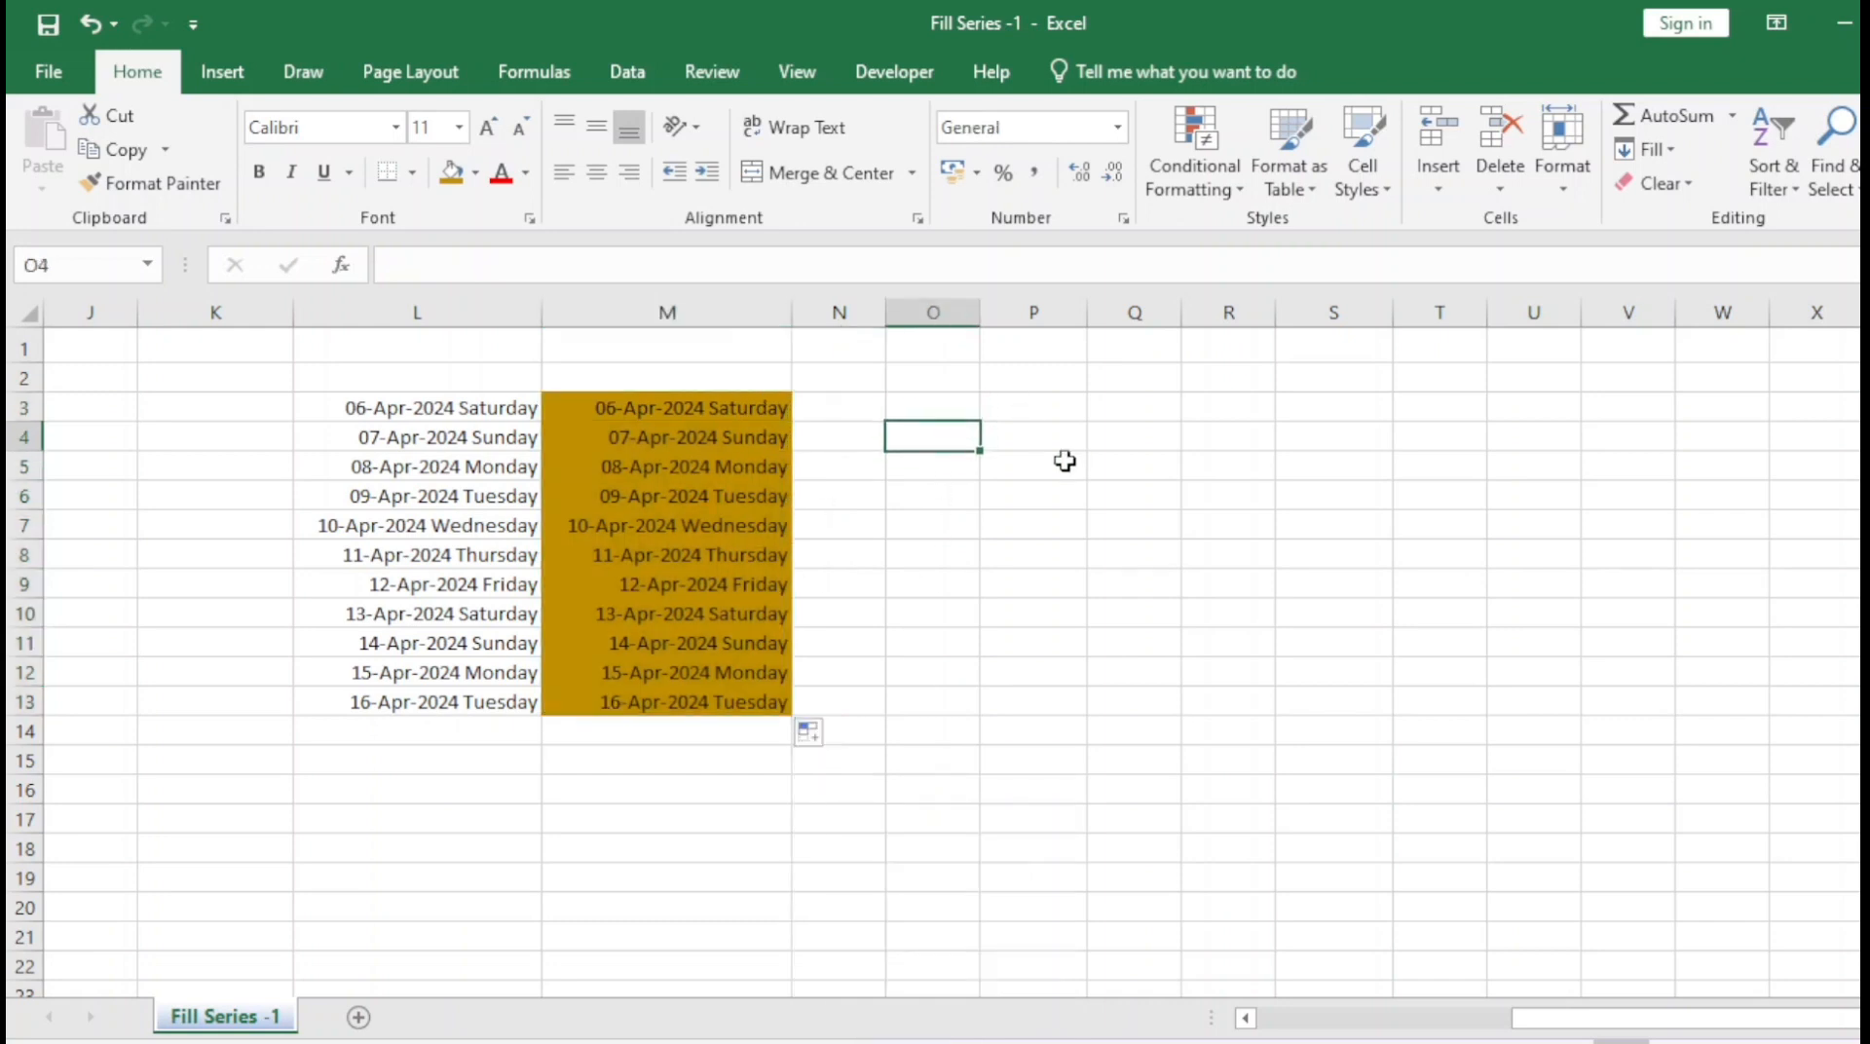
- Enter Sunday in O3, auto-fill it down to O9, and undo that fill
text(Sunday)
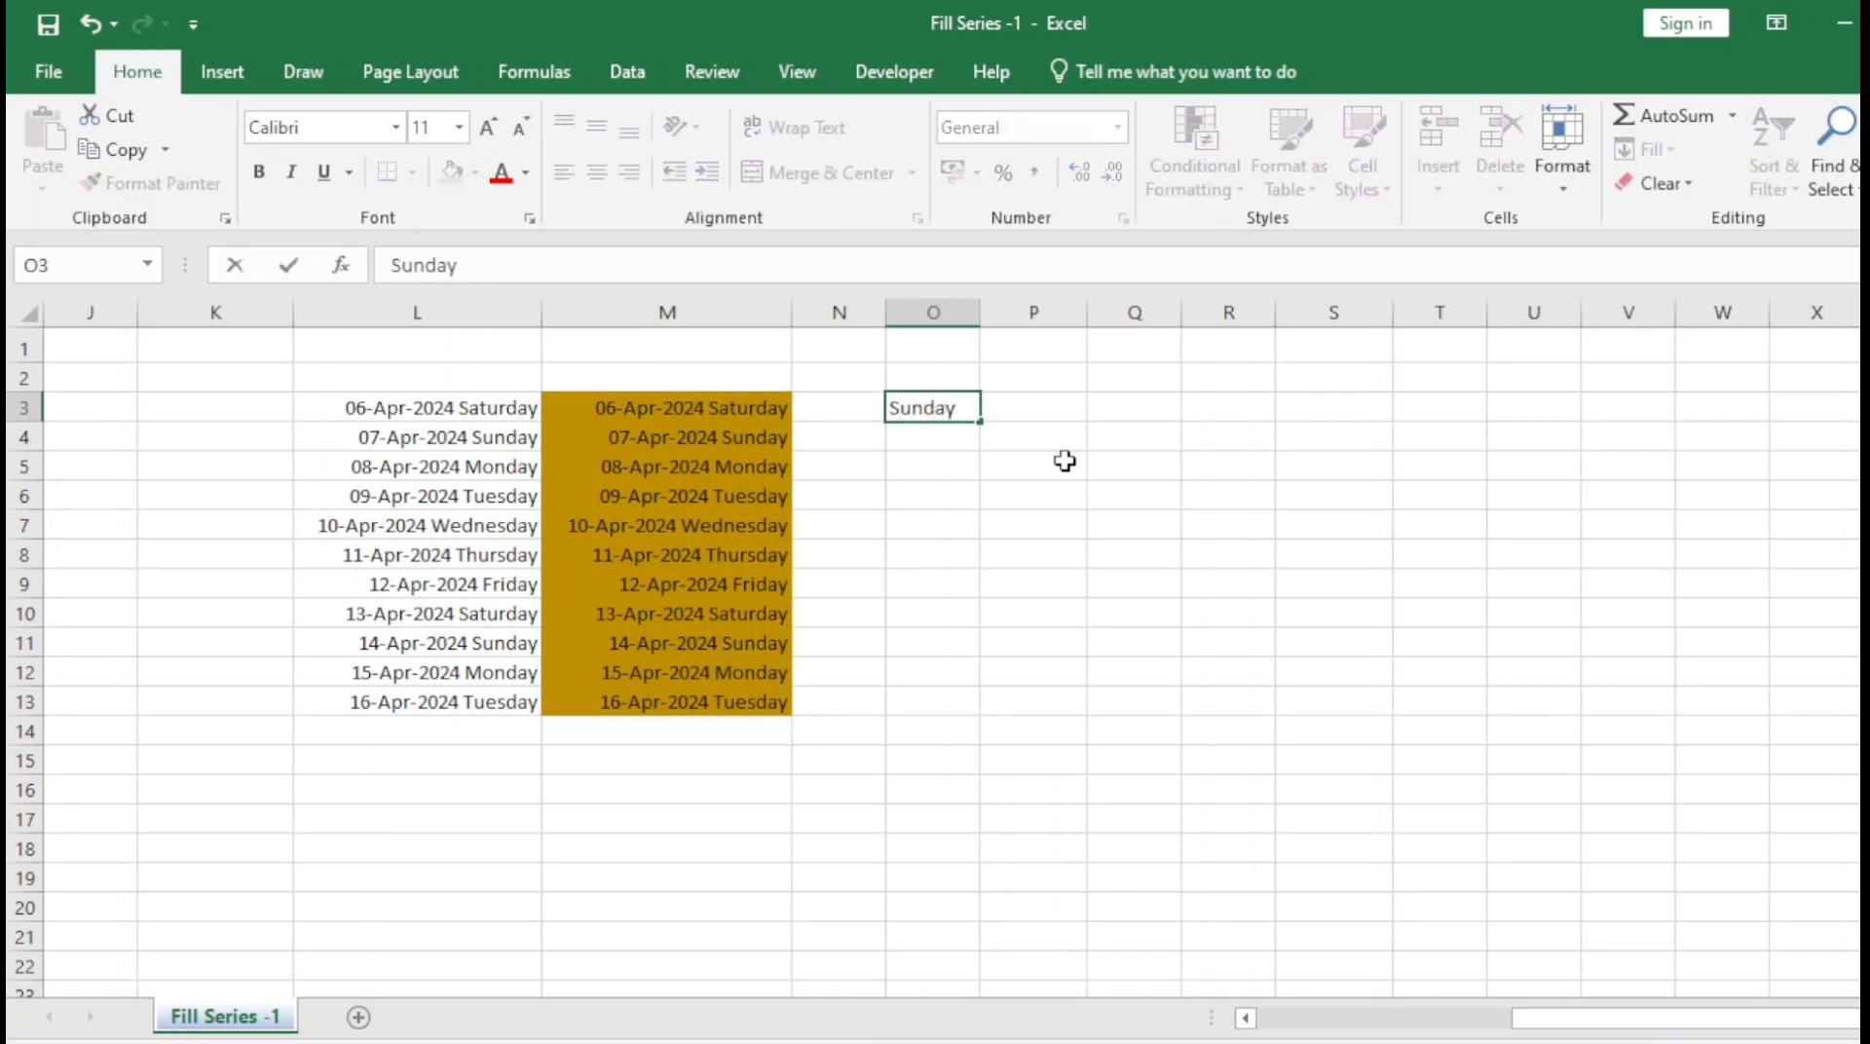
key(Return)
key(Up)
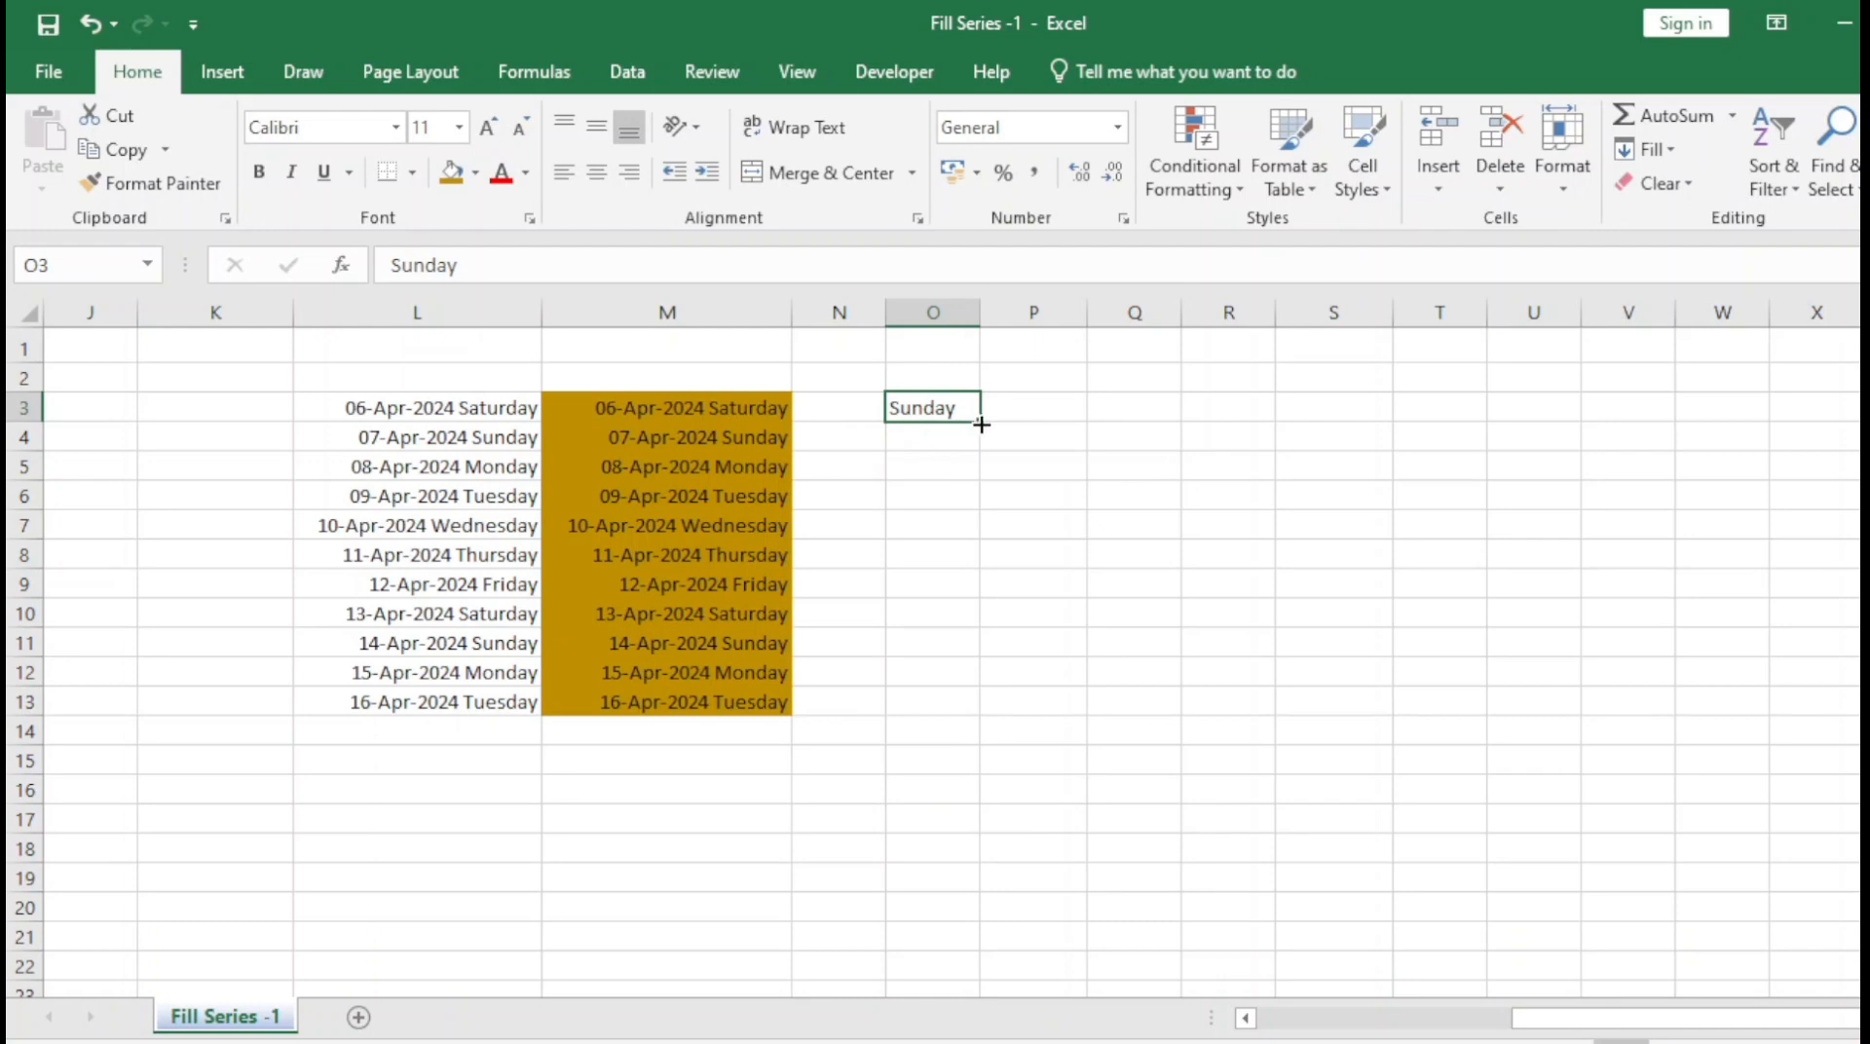
drag(980, 422, 978, 594)
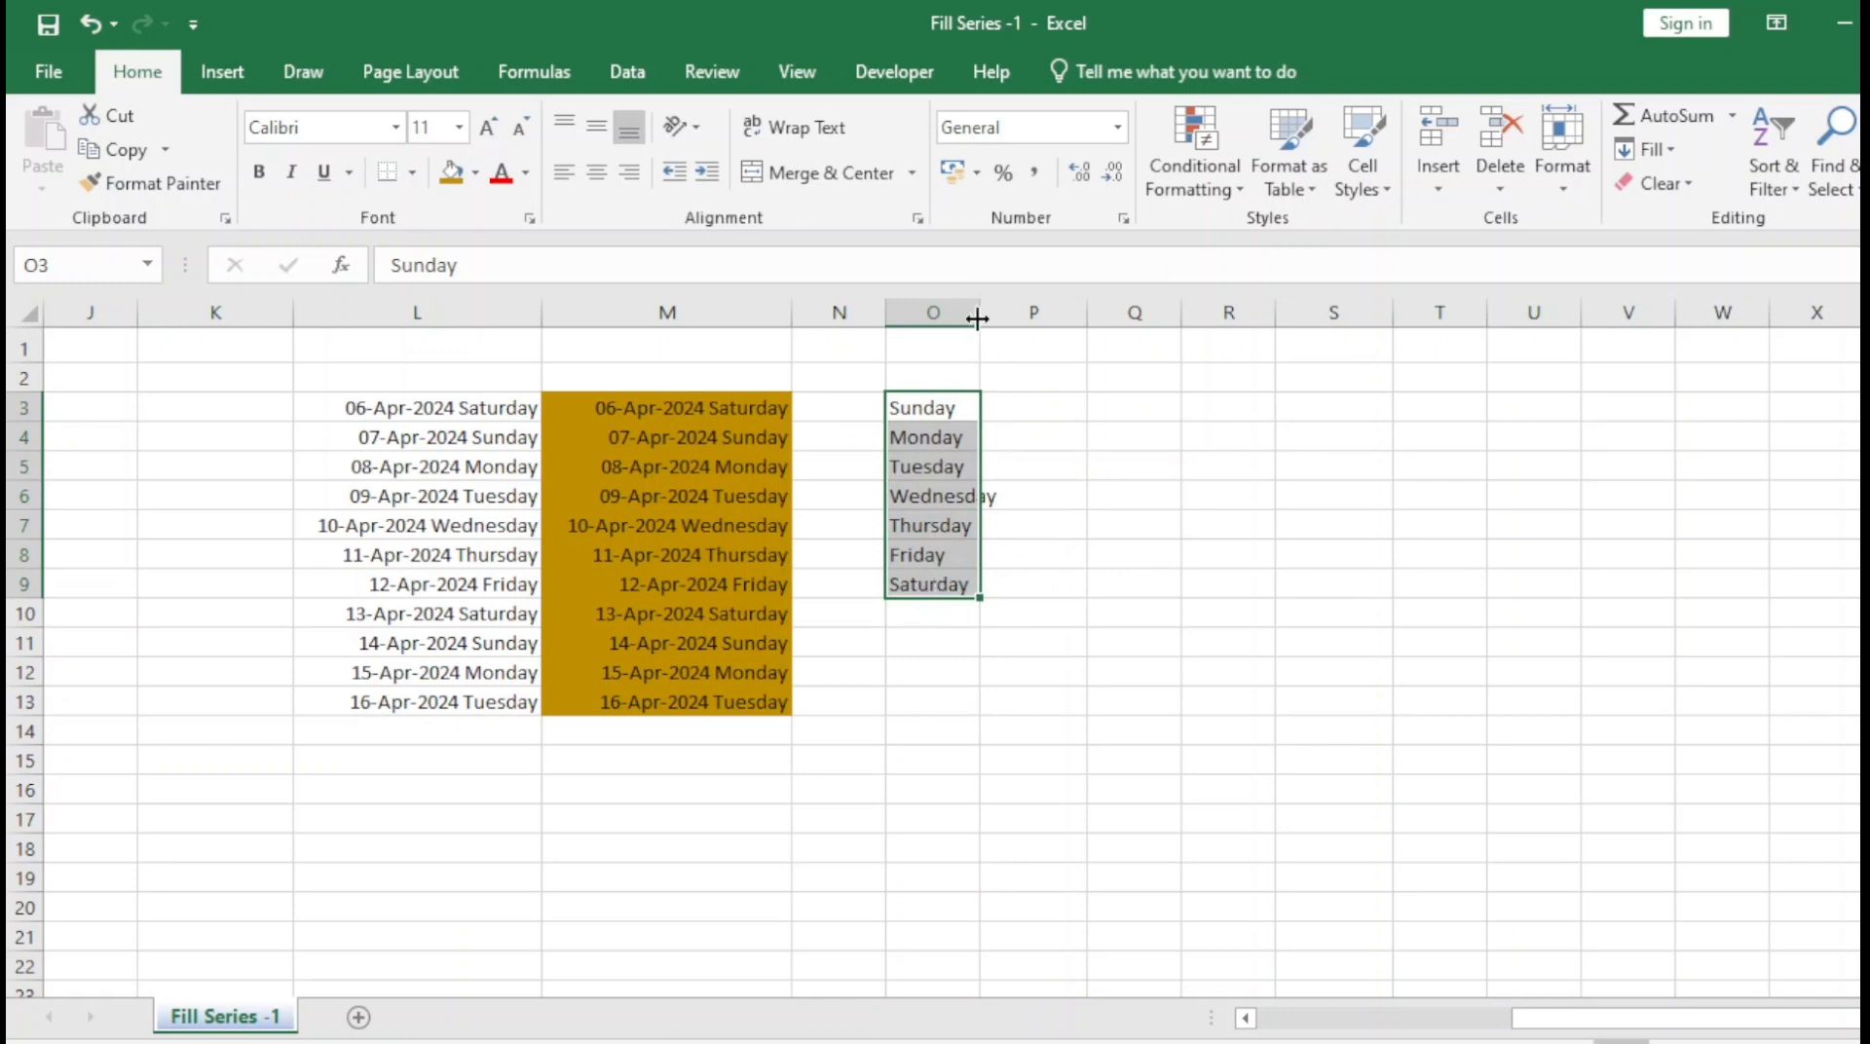
key(ctrl+z)
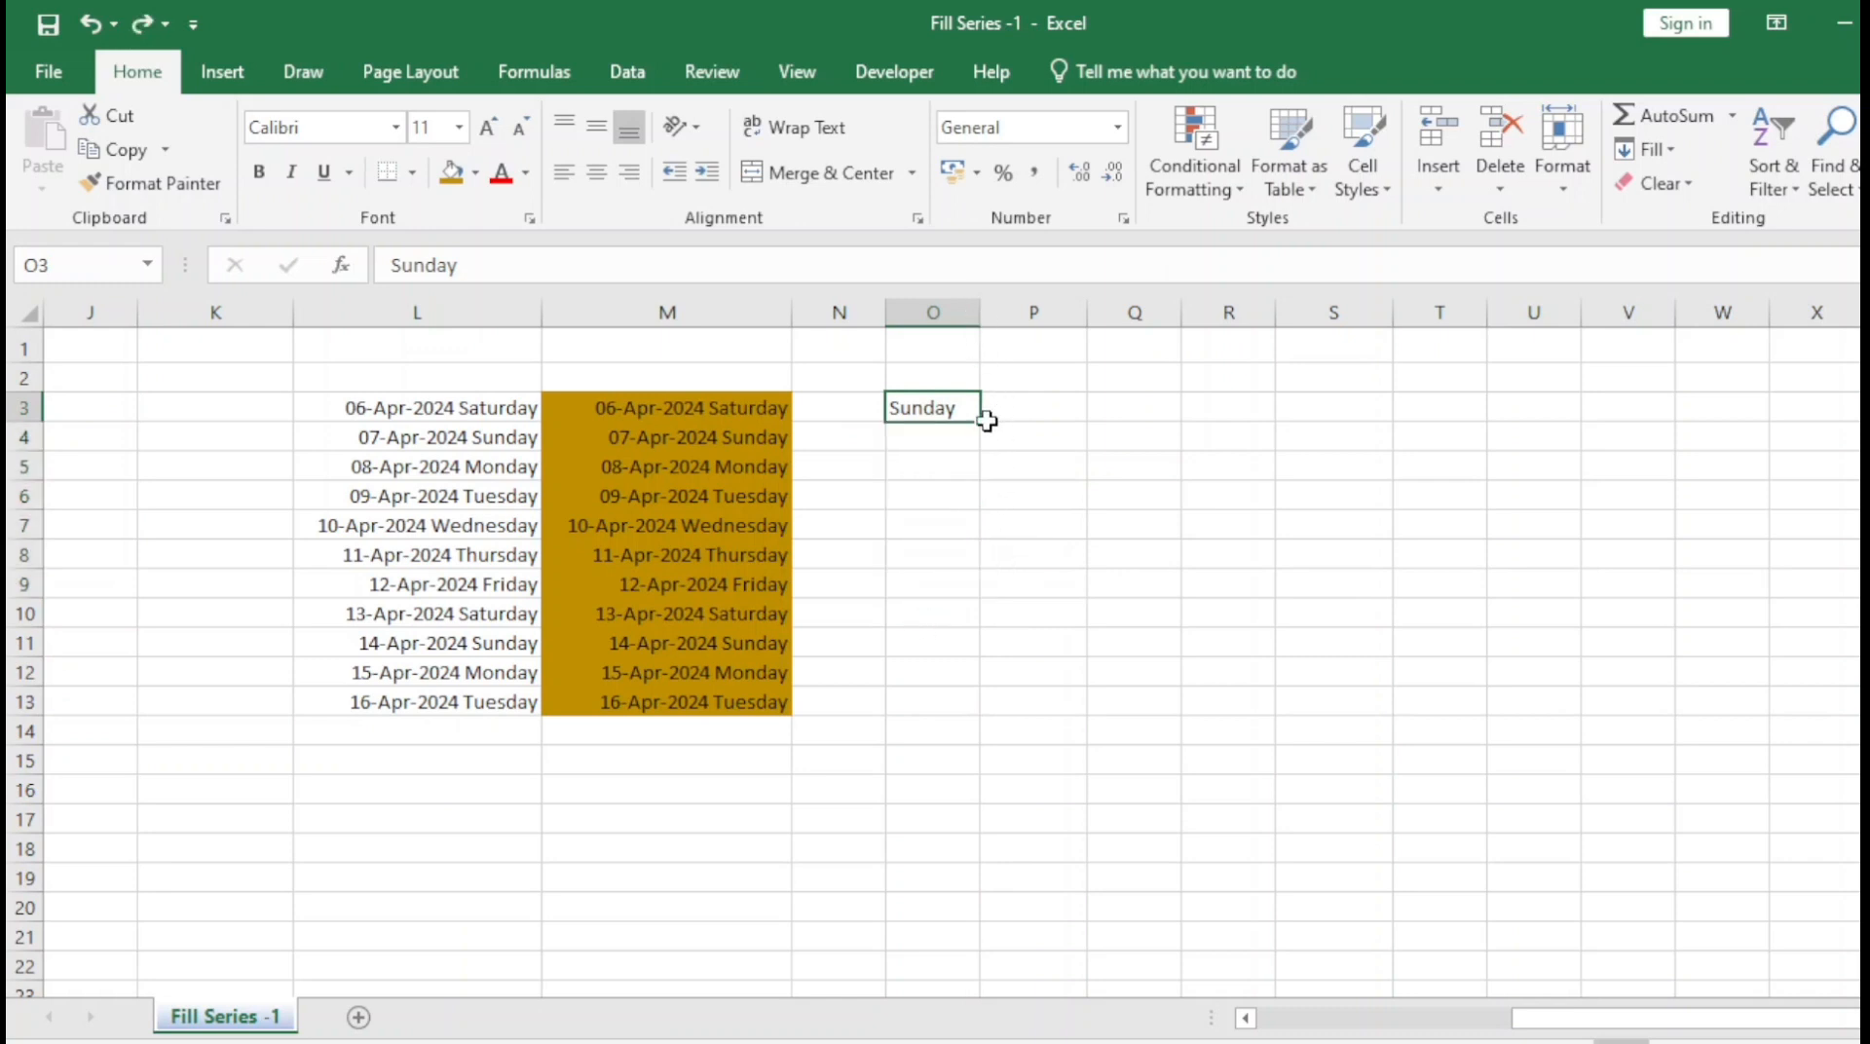
- Widen column O to 11.86 and auto-fill Sunday from O3 down to O9 using Fill Weekdays
drag(982, 306, 1015, 312)
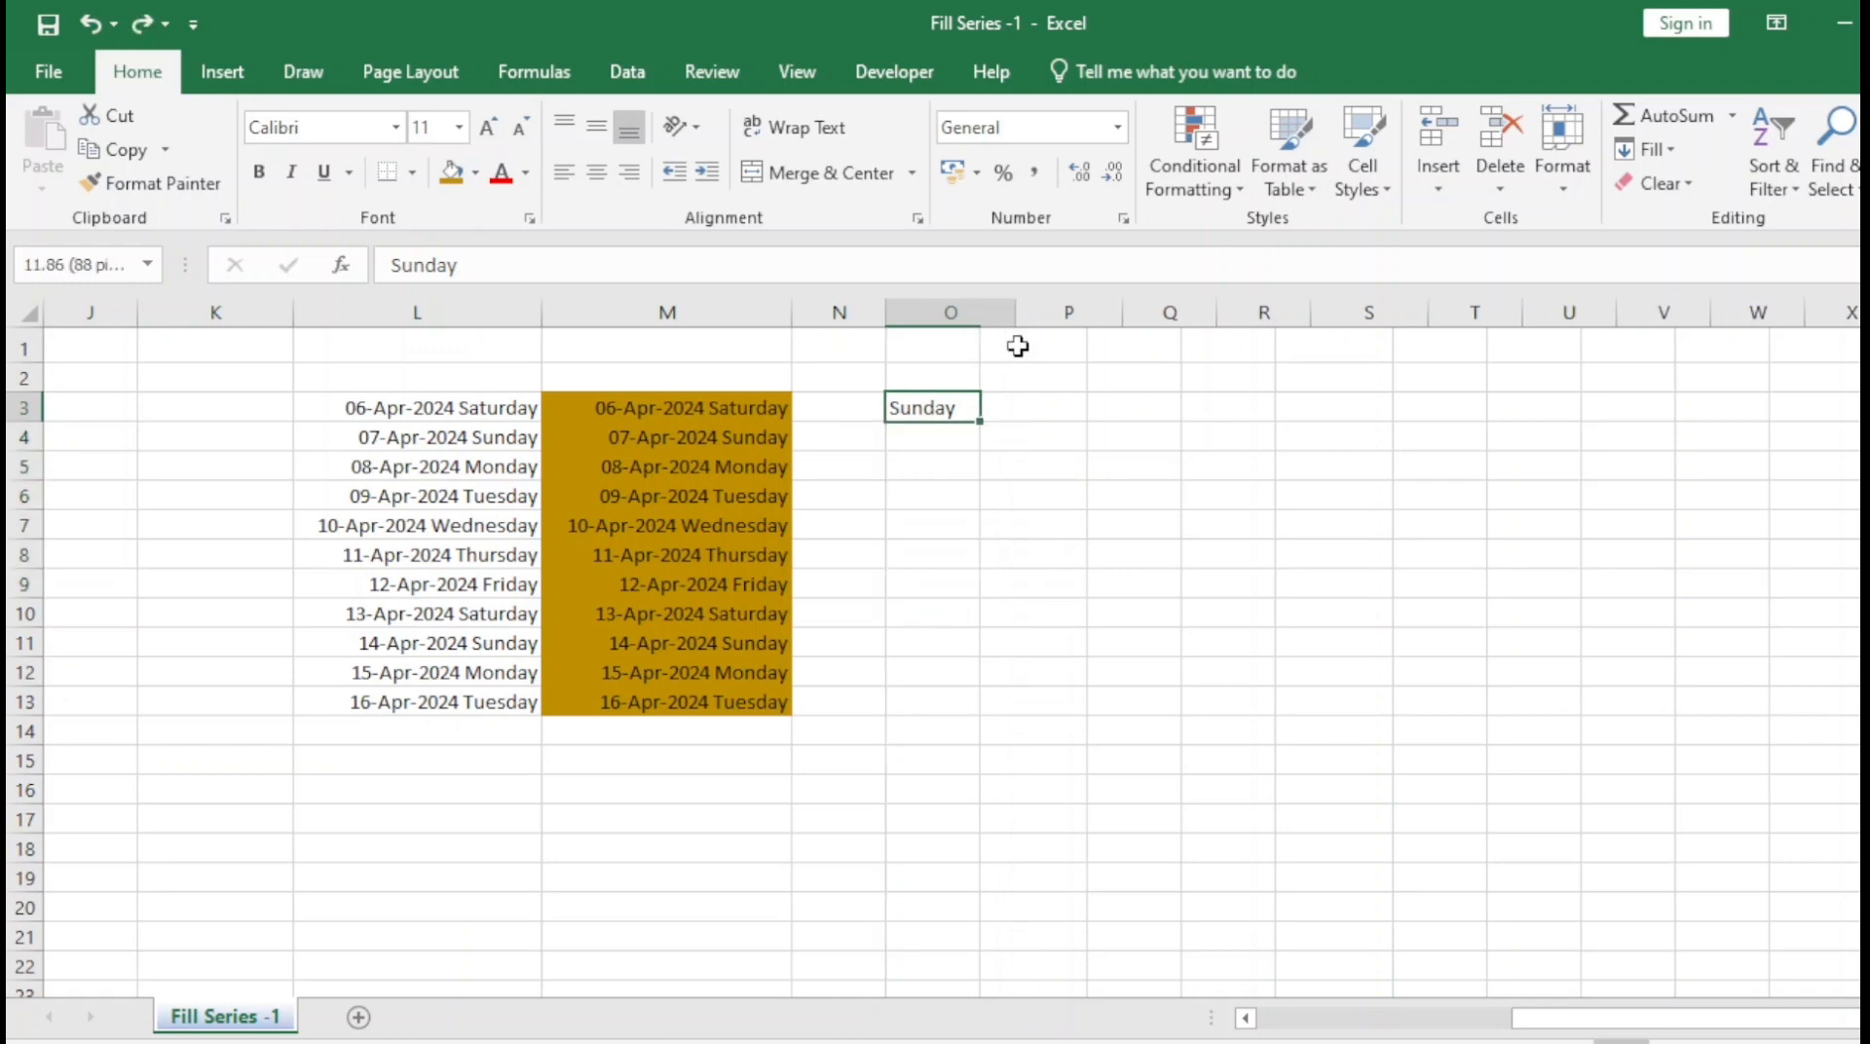
drag(1017, 419, 1016, 605)
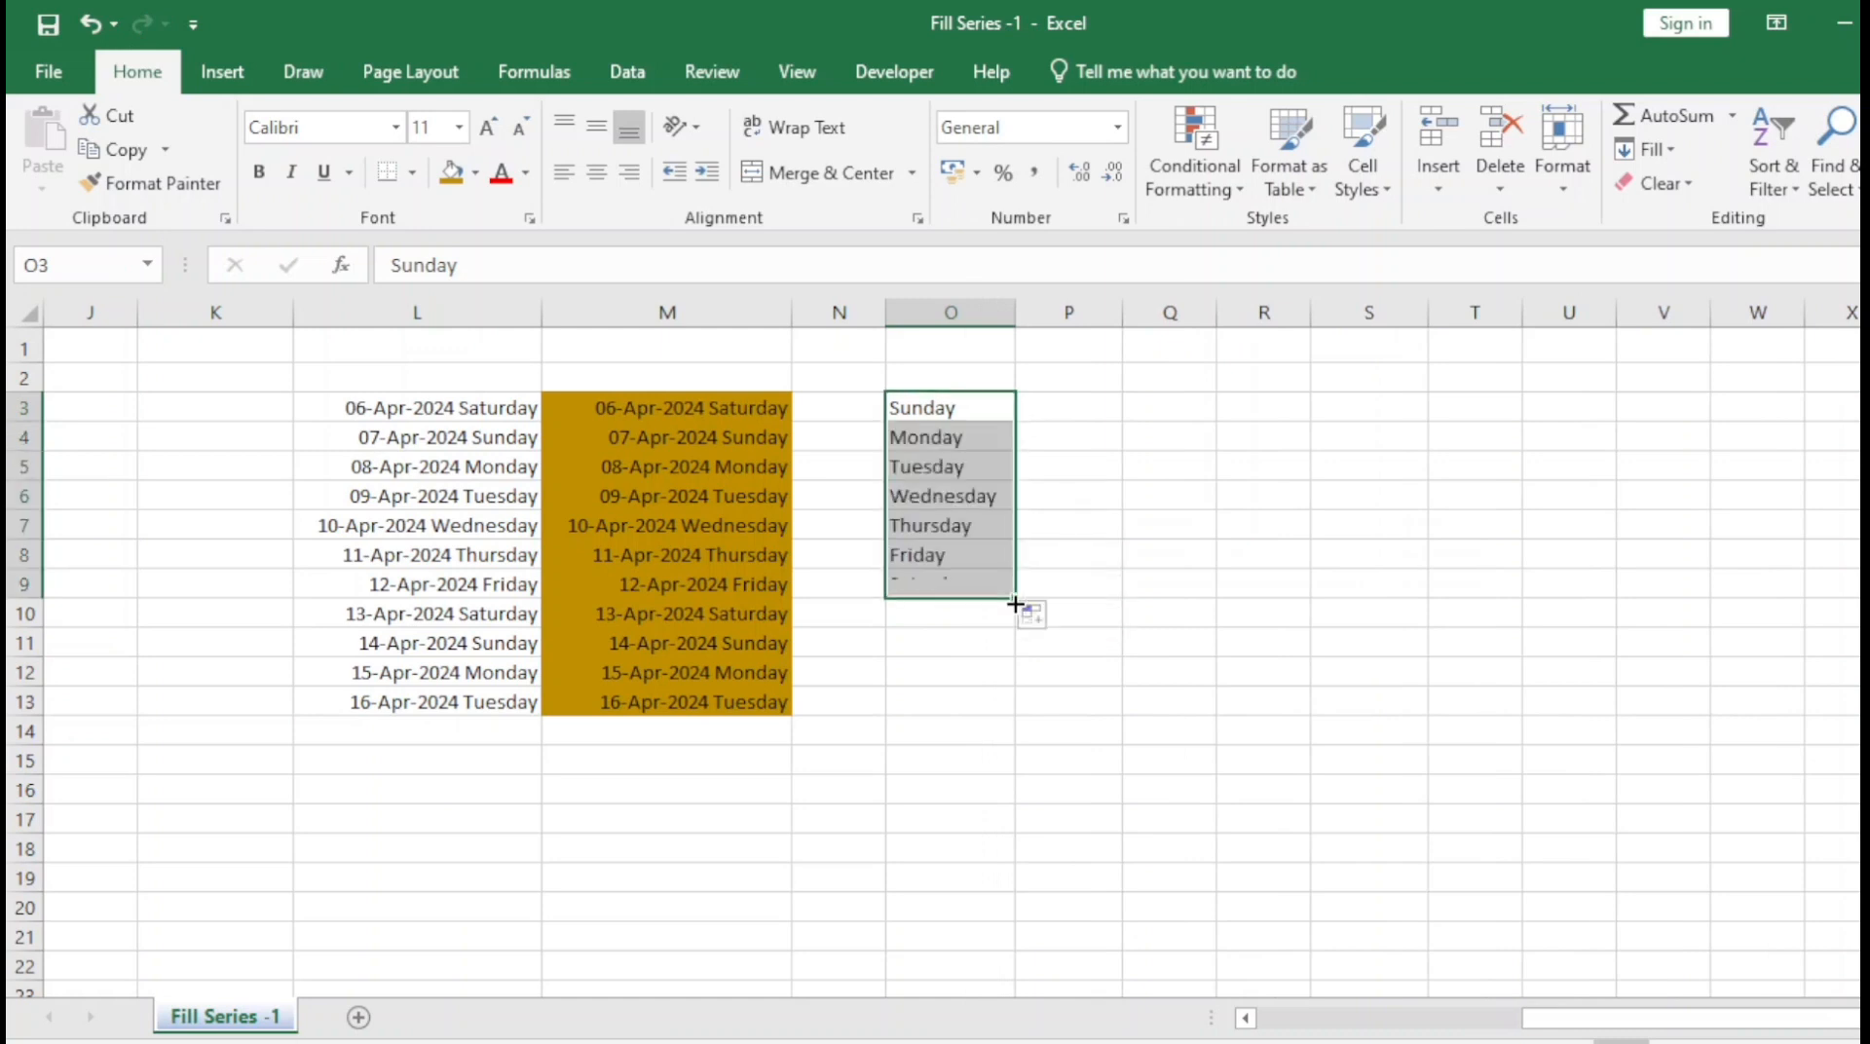
click(1042, 616)
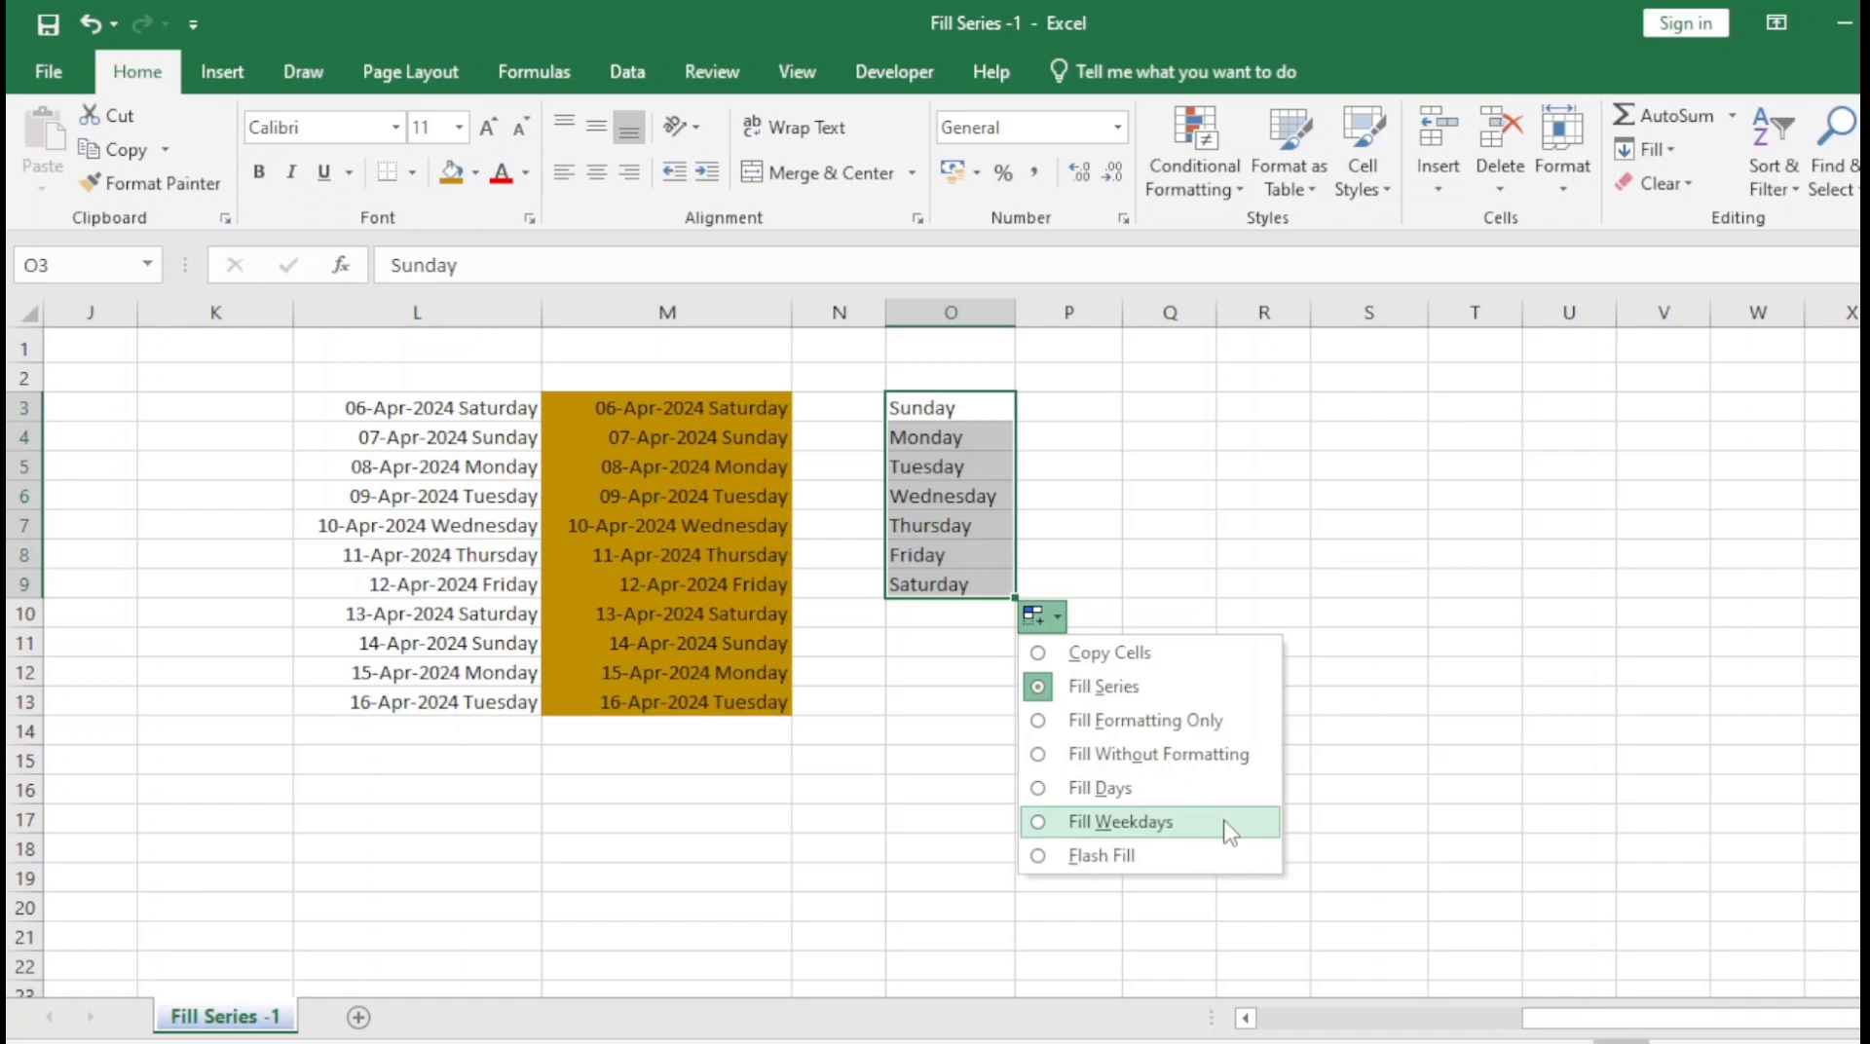
click(1041, 828)
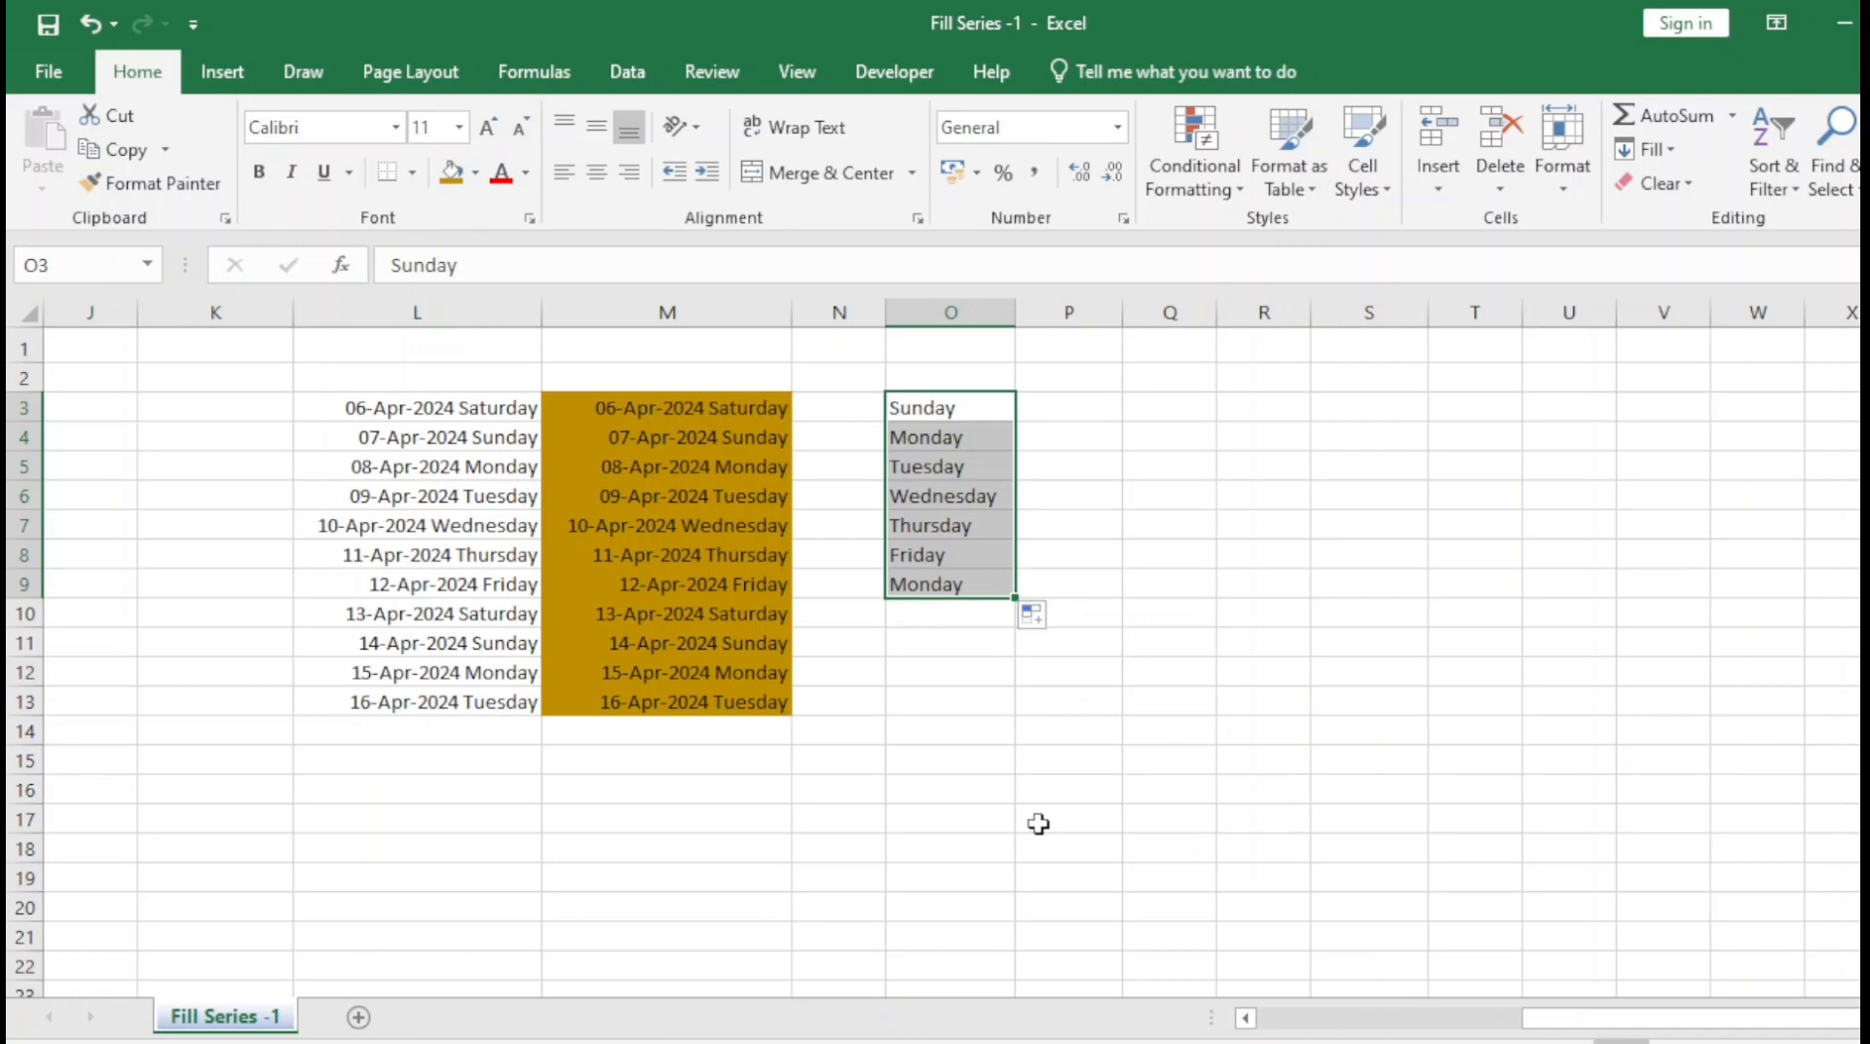
- Undo the changes in column O, including the Sunday entry, and the date fill in M4:M13
key(ctrl+z)
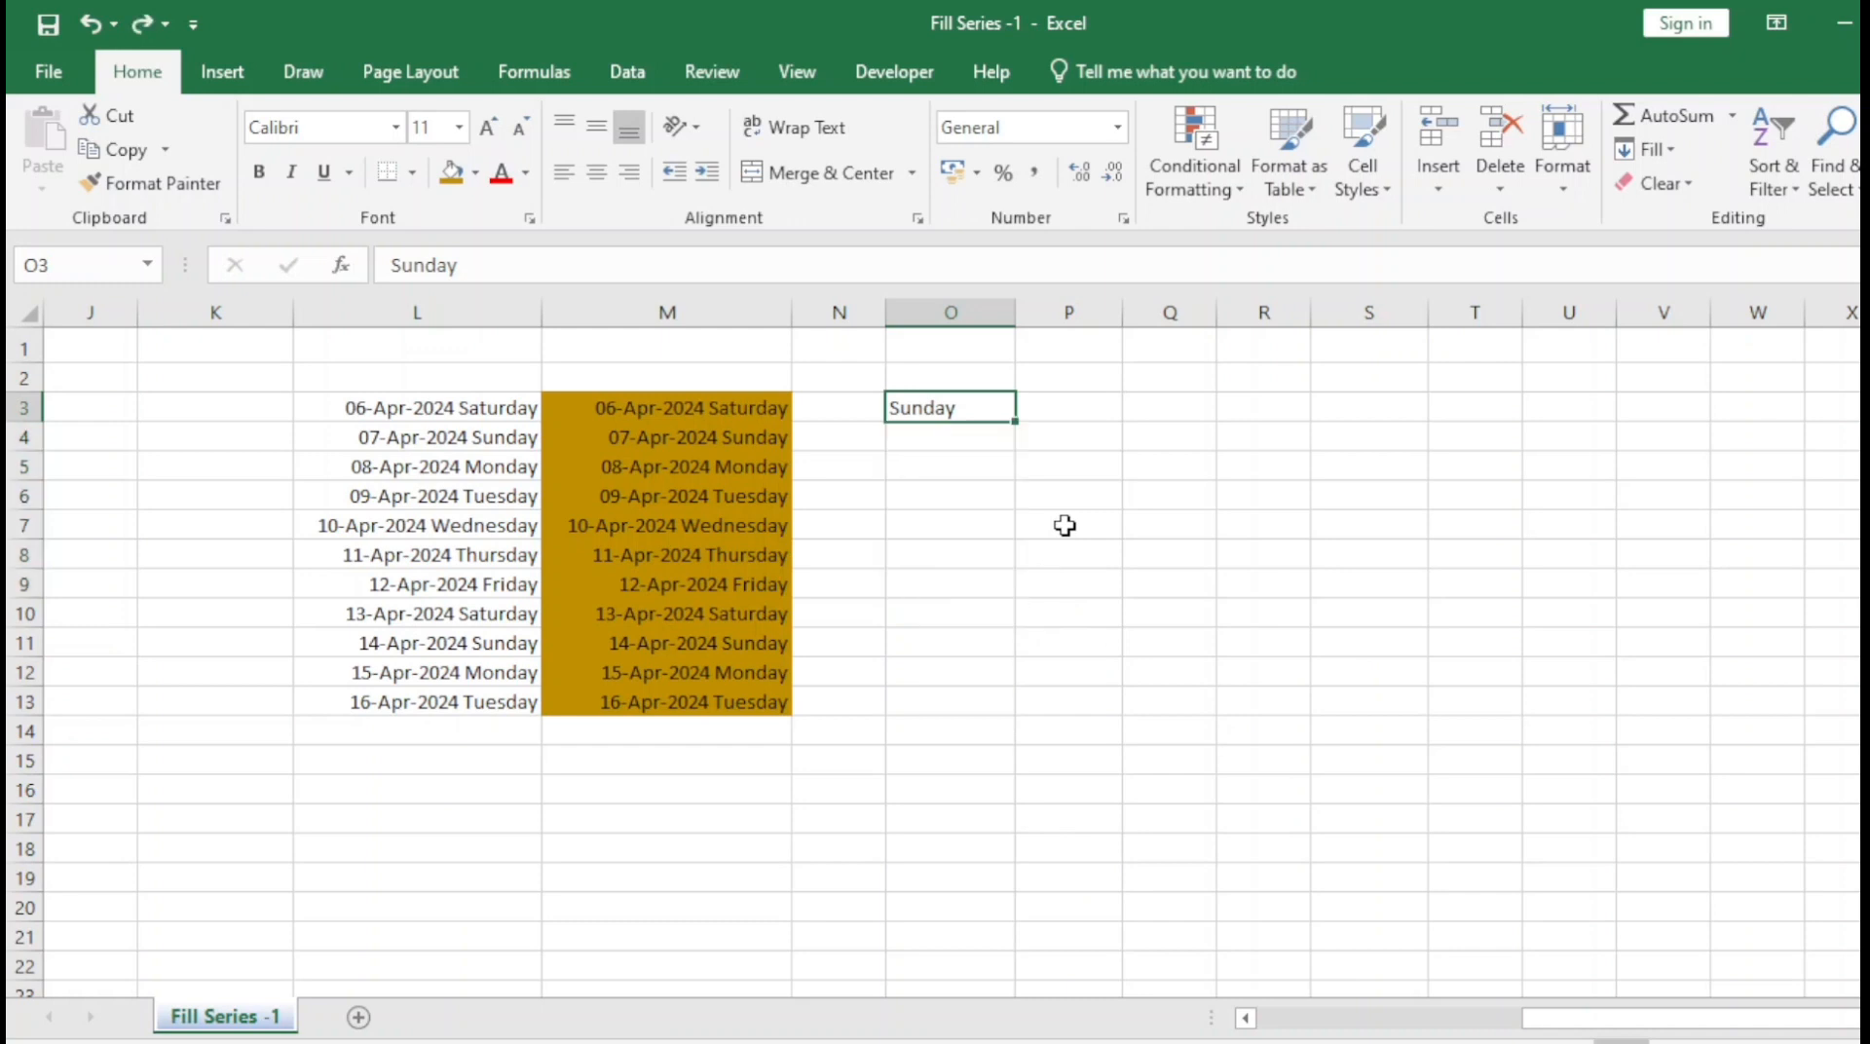
key(ctrl+z)
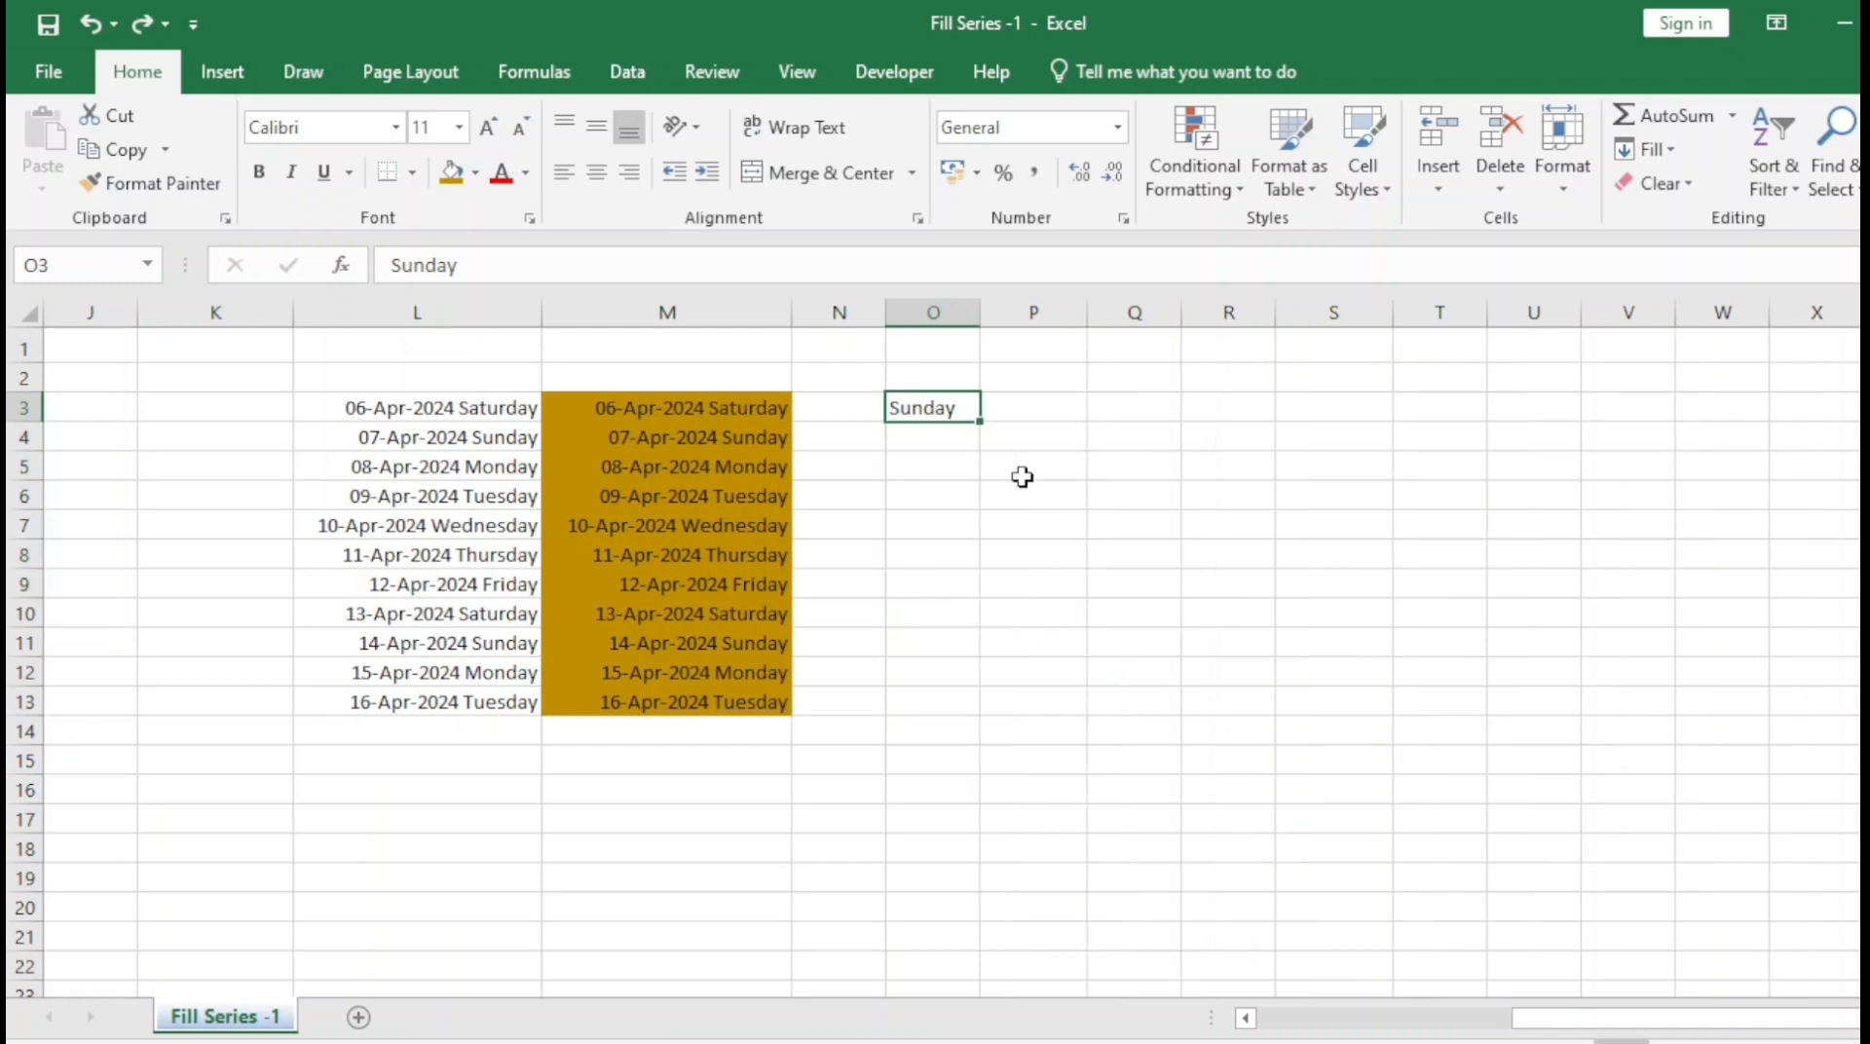
key(ctrl+z)
key(ctrl+z)
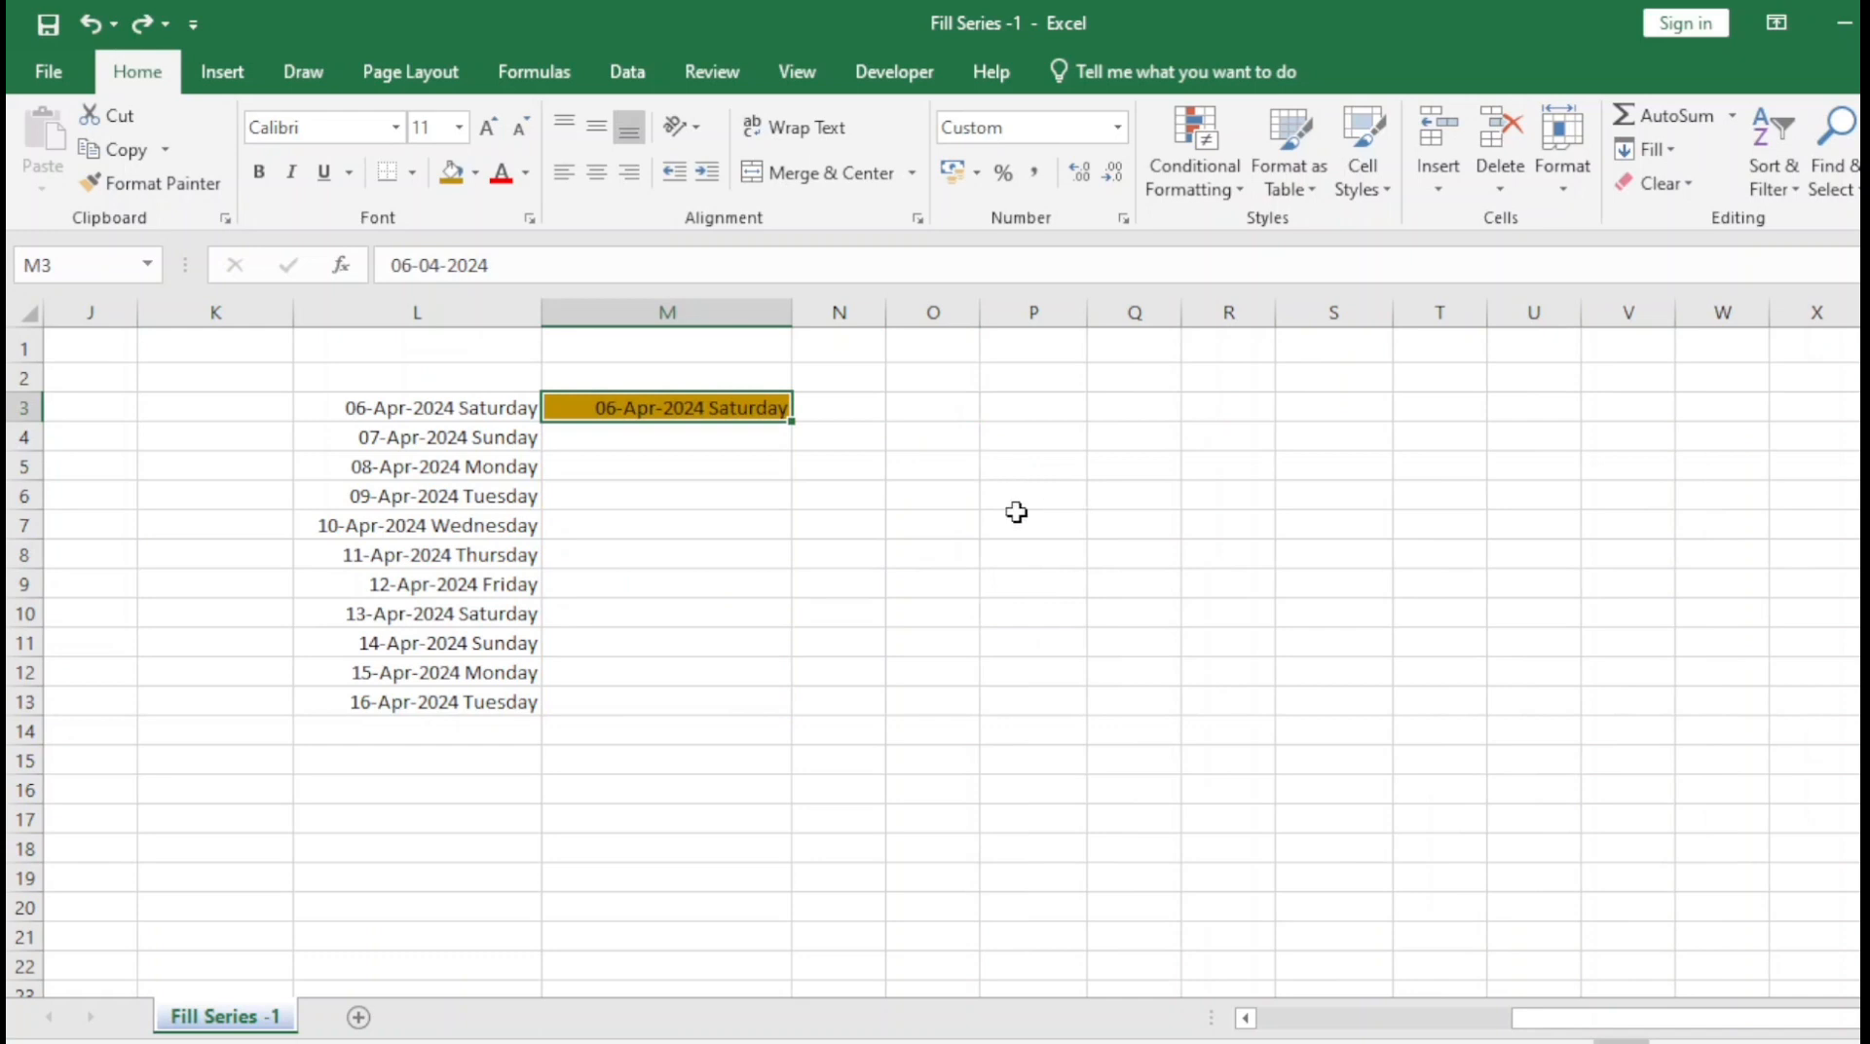
- Enter Monday in O3 and auto-fill the day names down to O9
click(900, 409)
text(Monday)
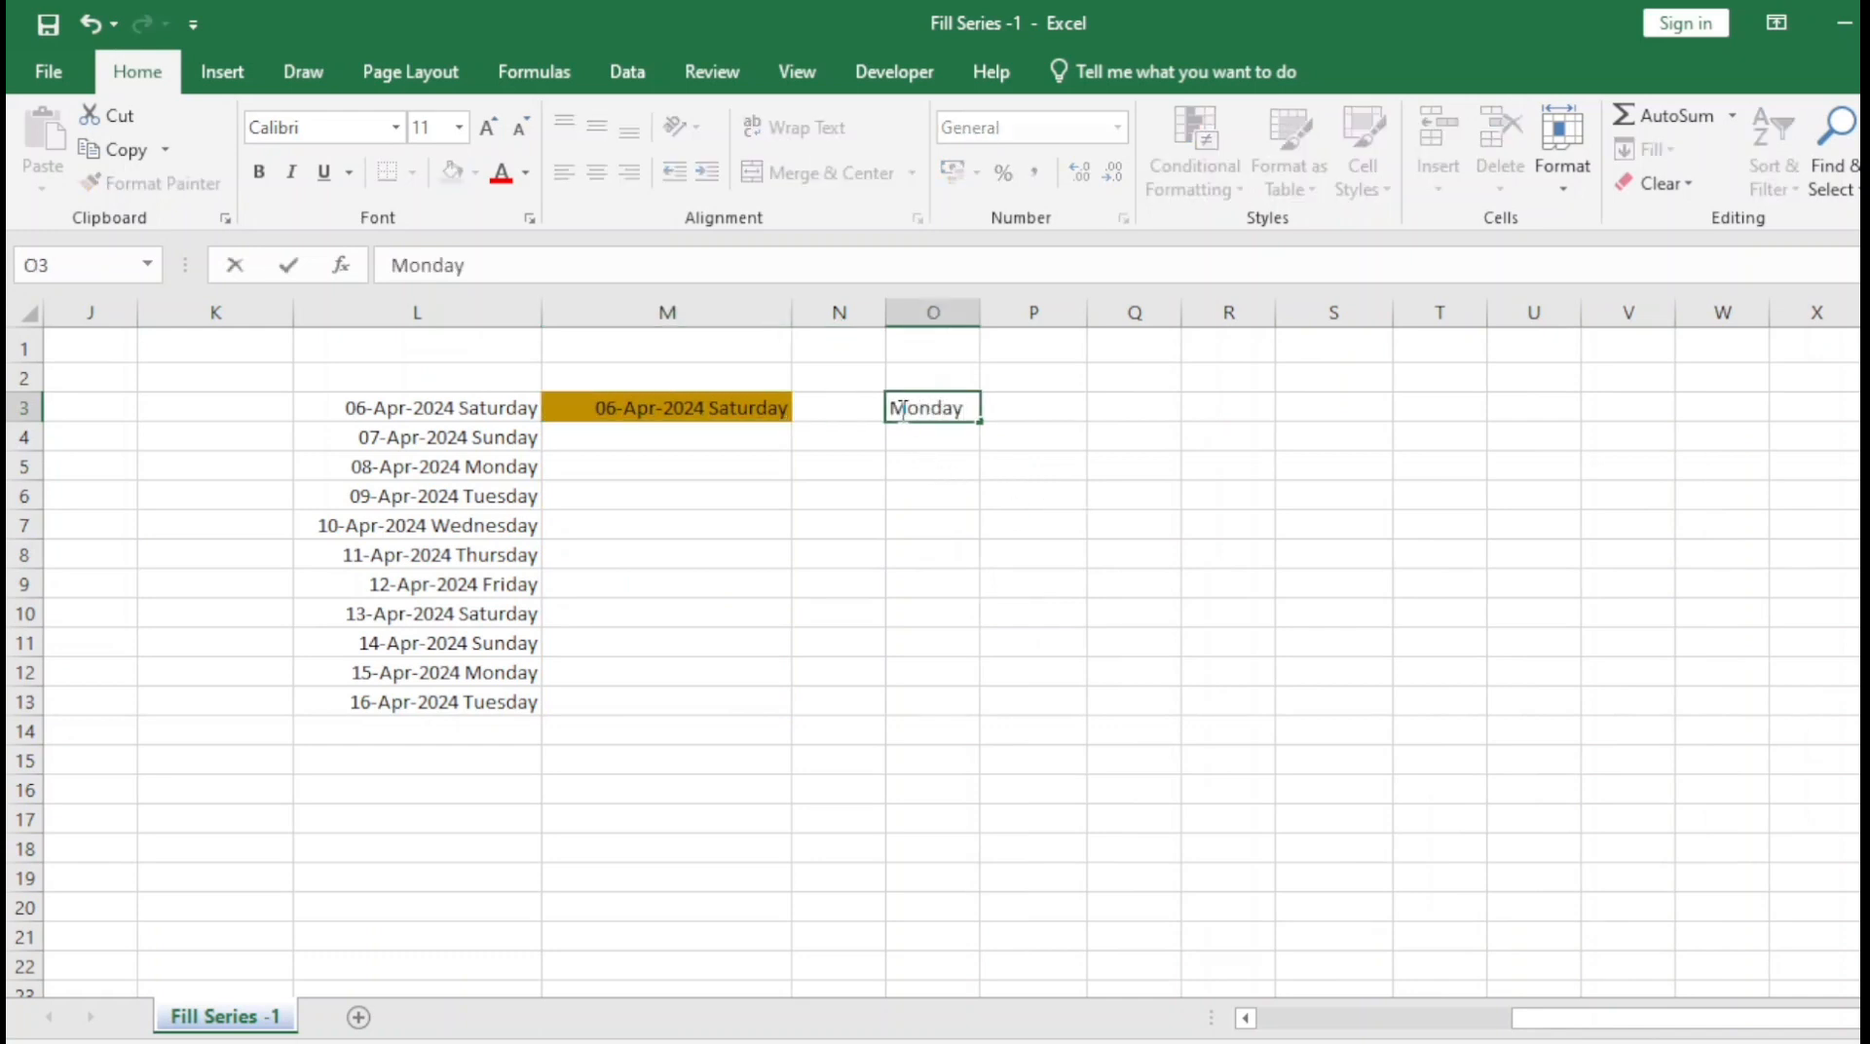
key(Return)
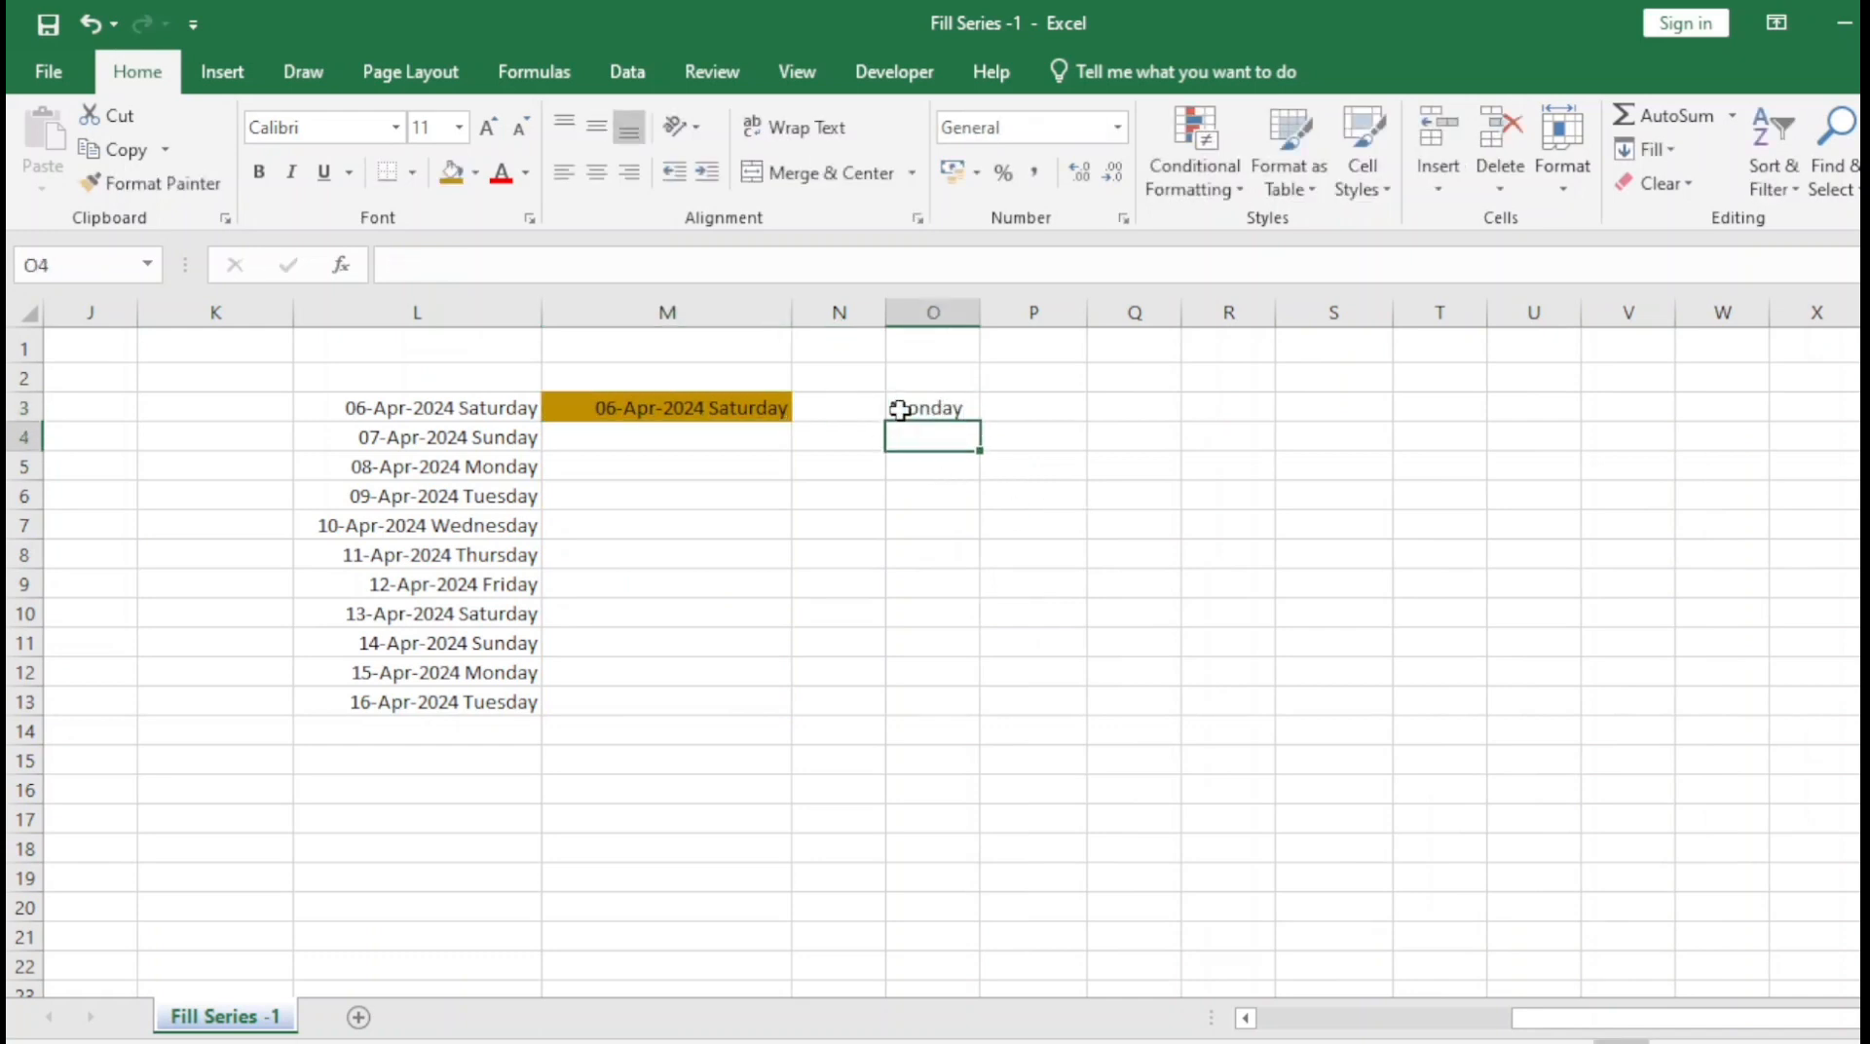
click(899, 410)
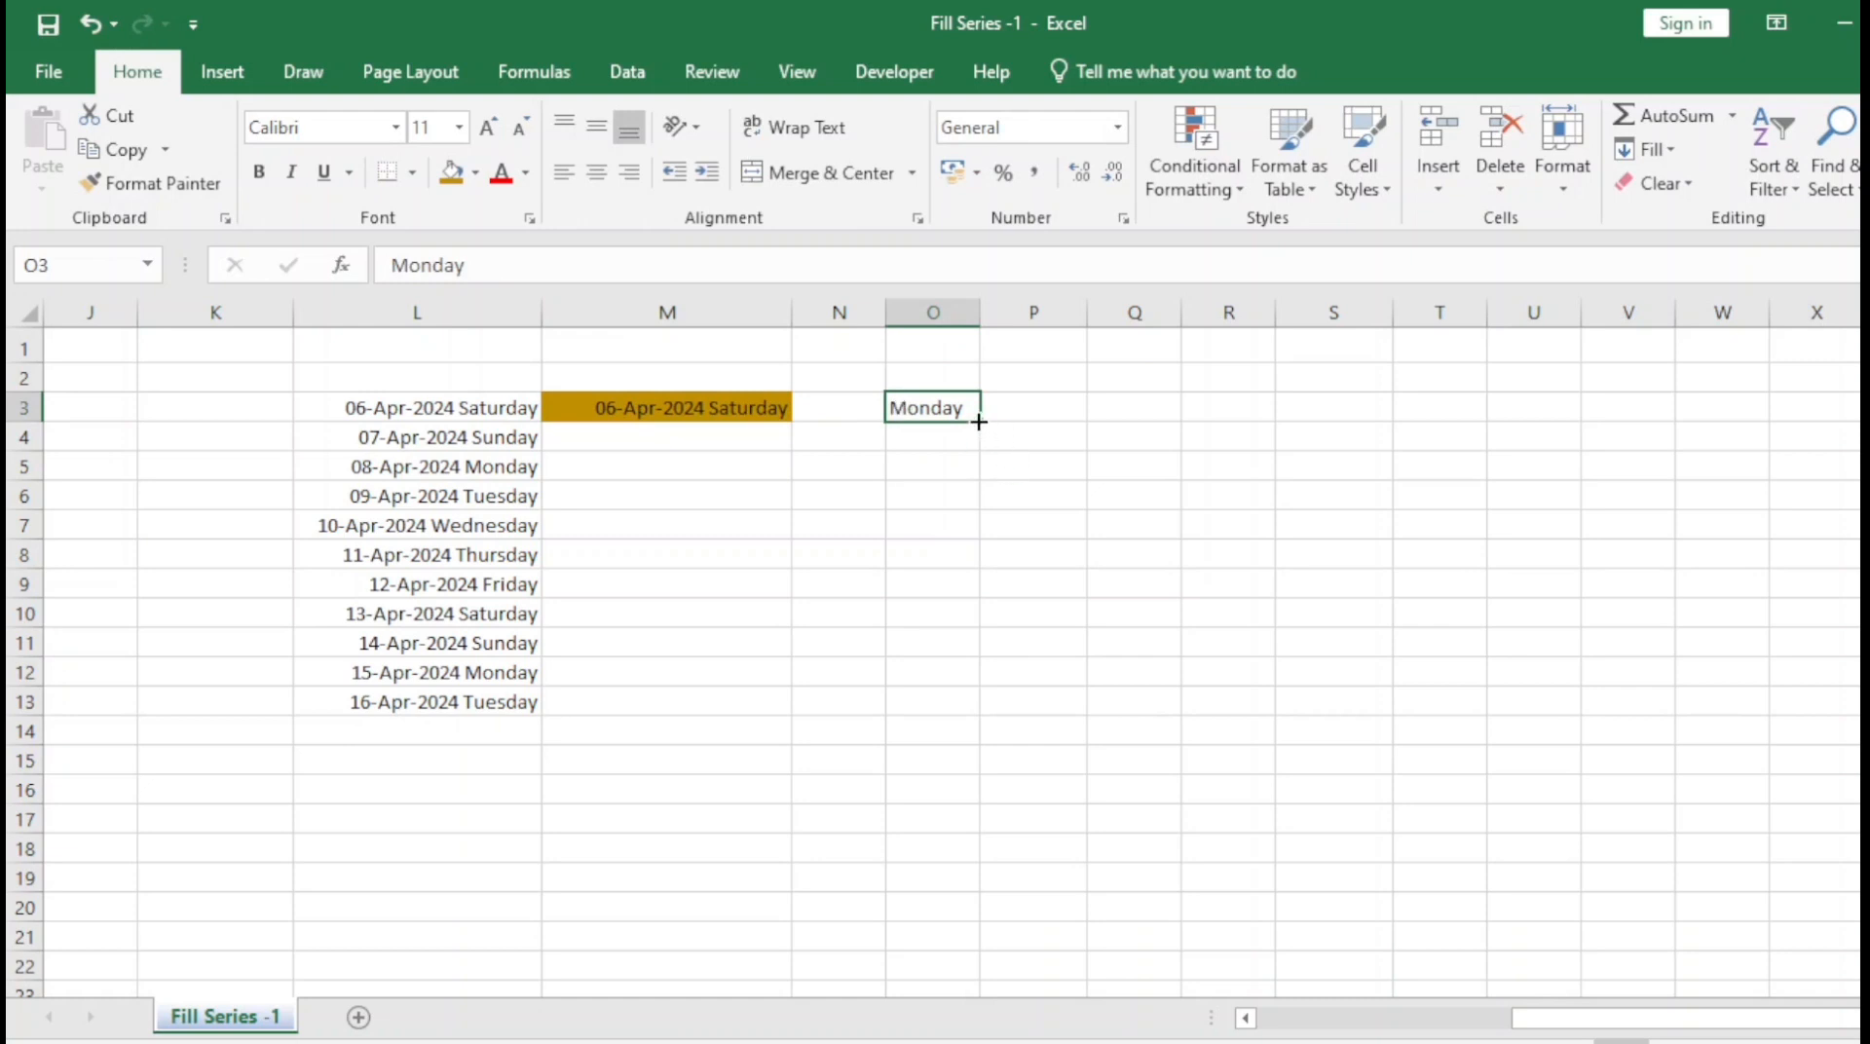
drag(980, 421, 980, 590)
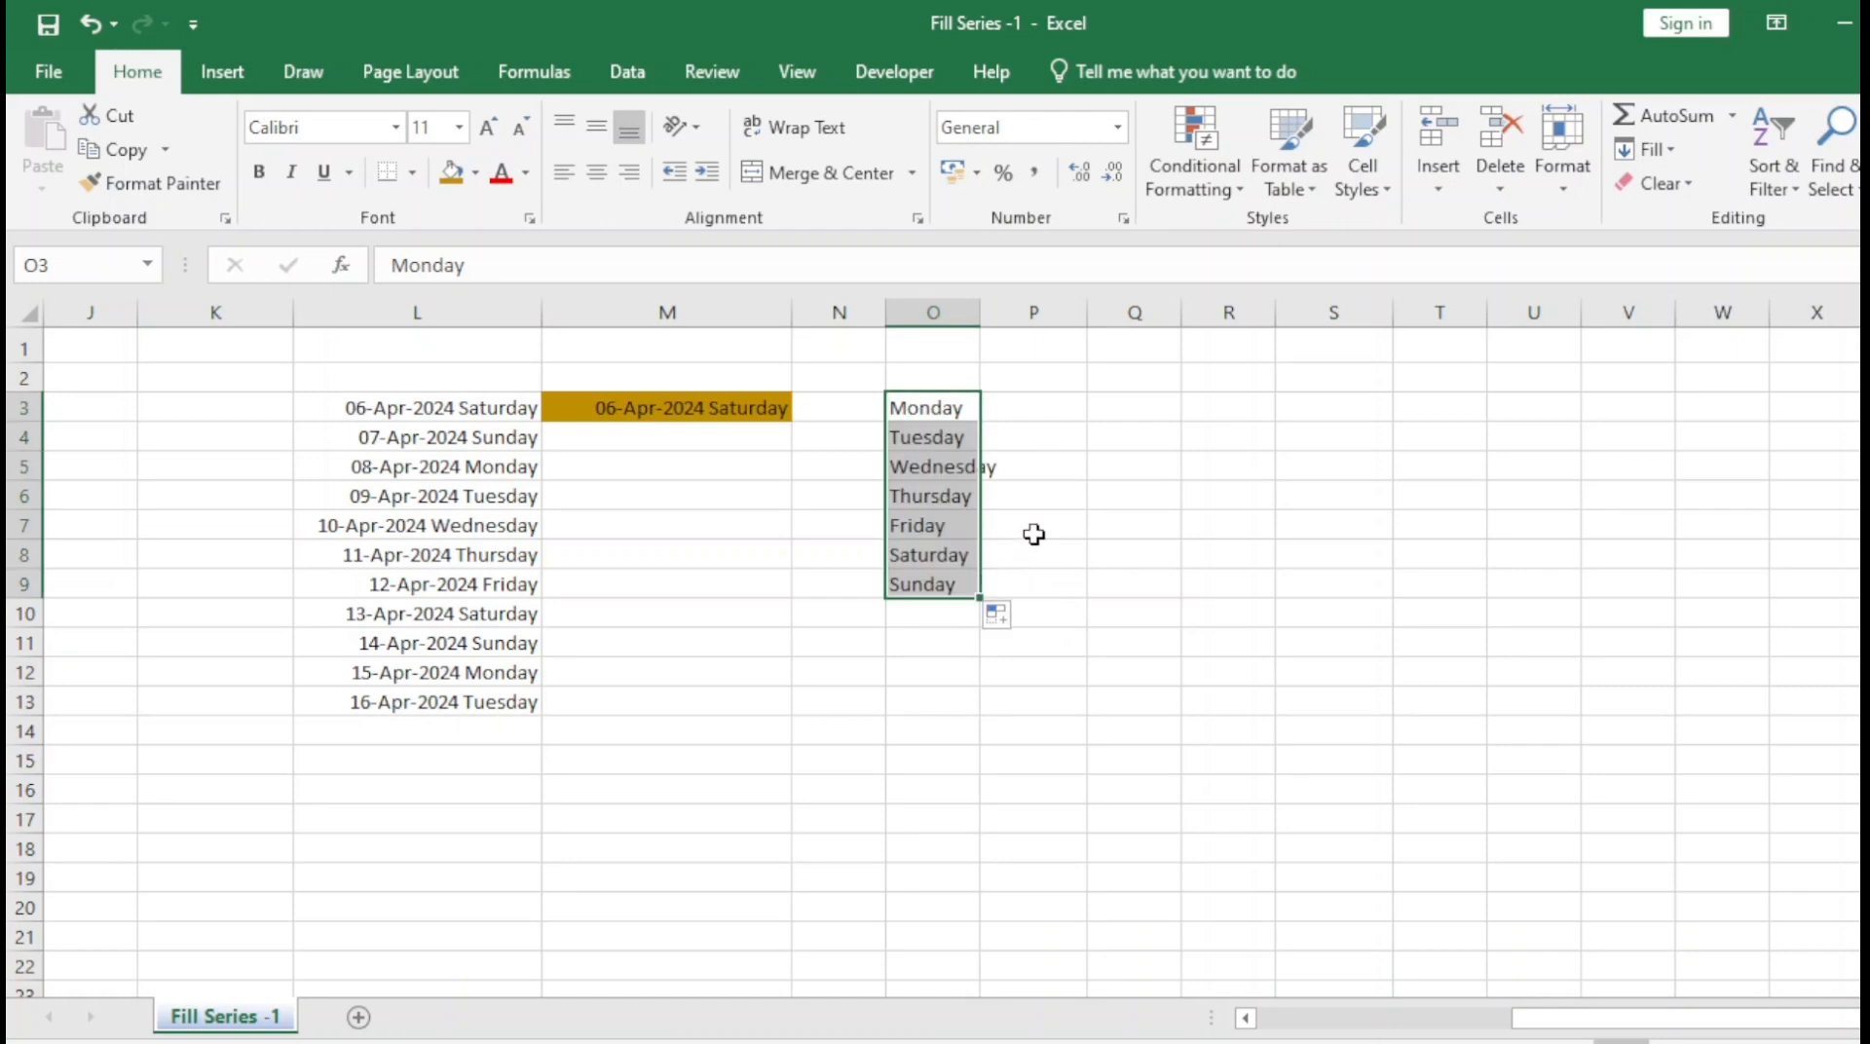
- Switch the auto-filled day names in O3:O9 to Fill Weekdays
click(1003, 615)
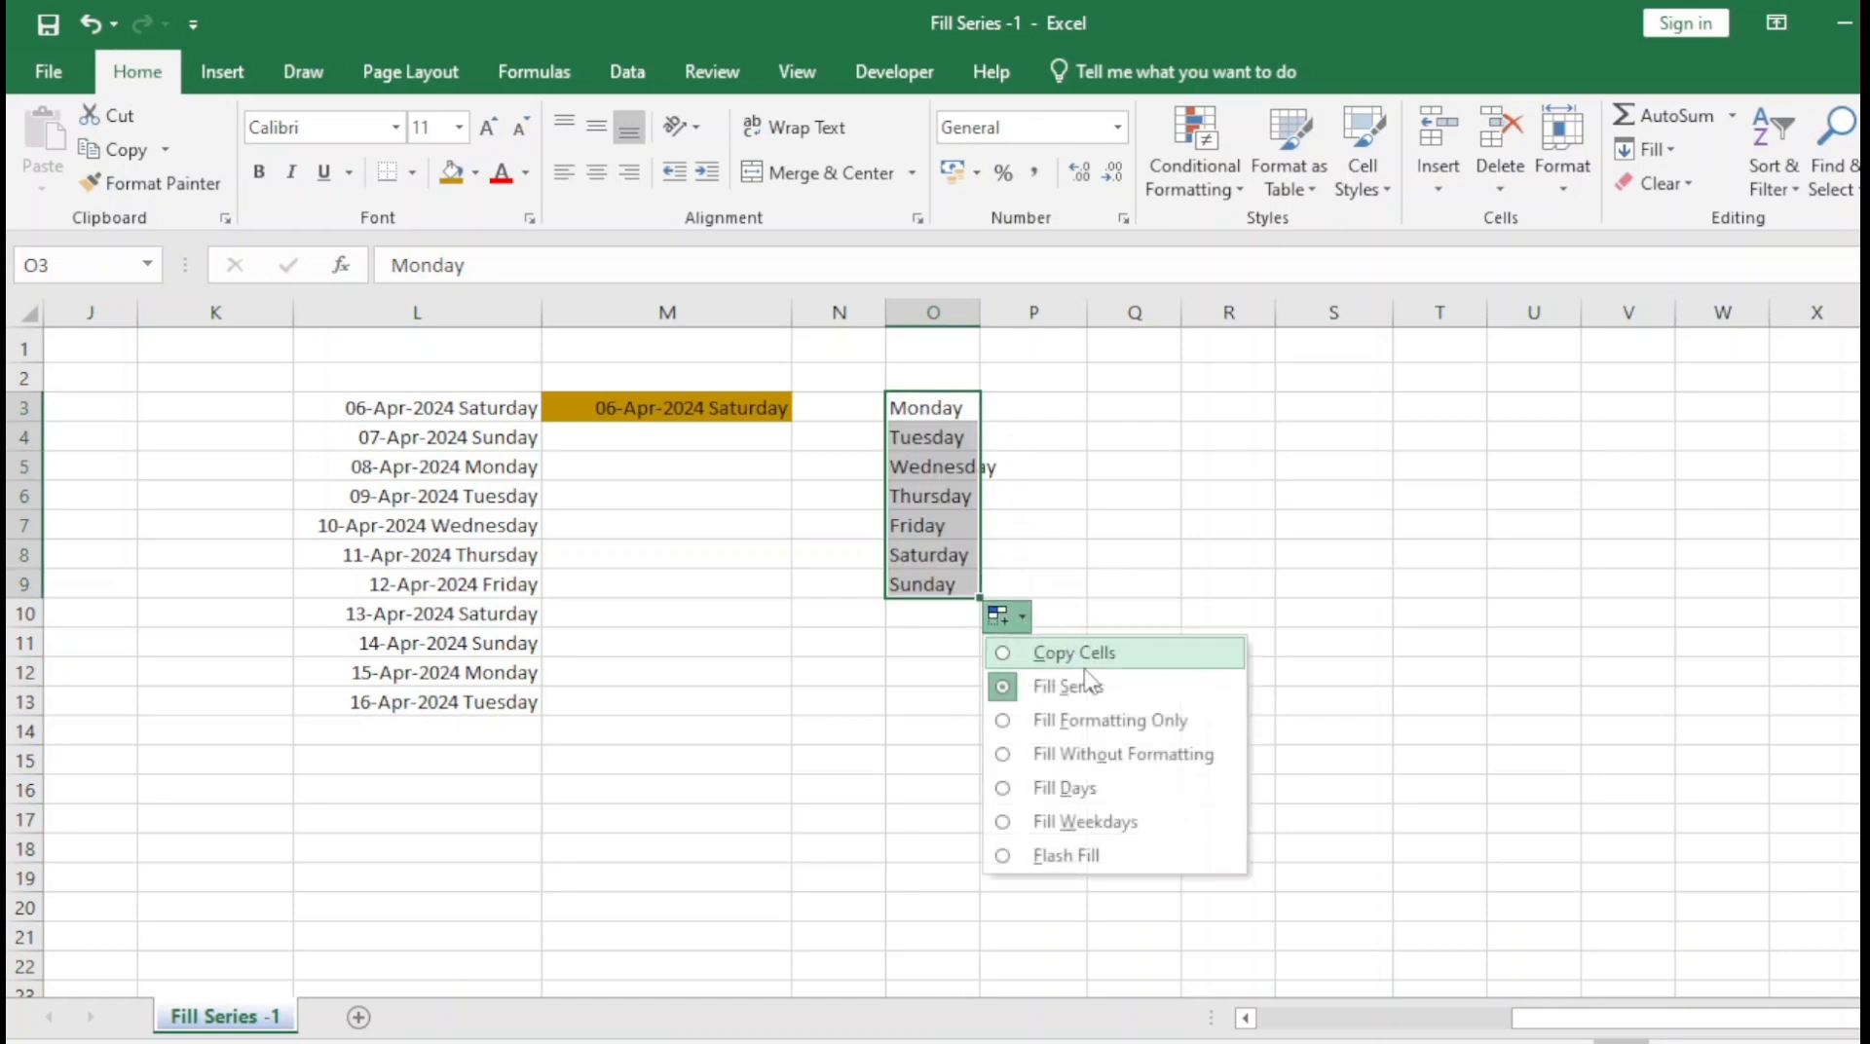
click(1055, 824)
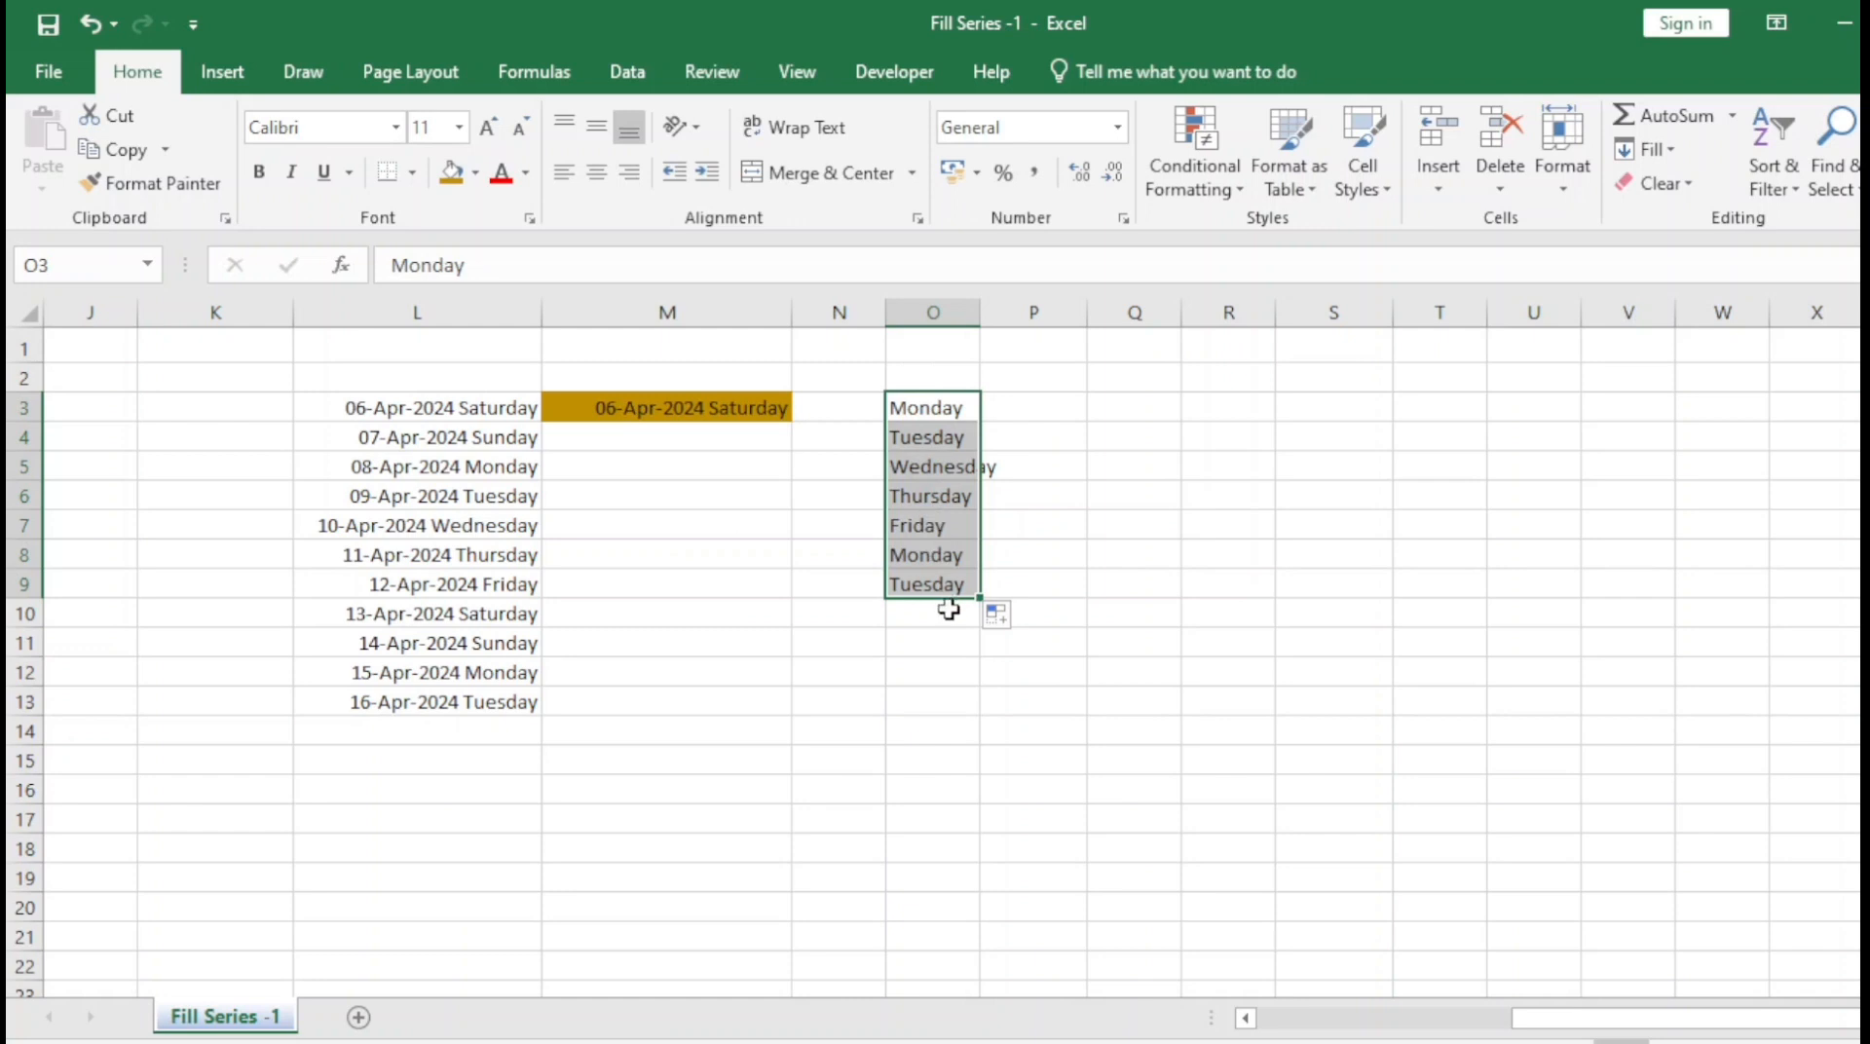
click(1023, 624)
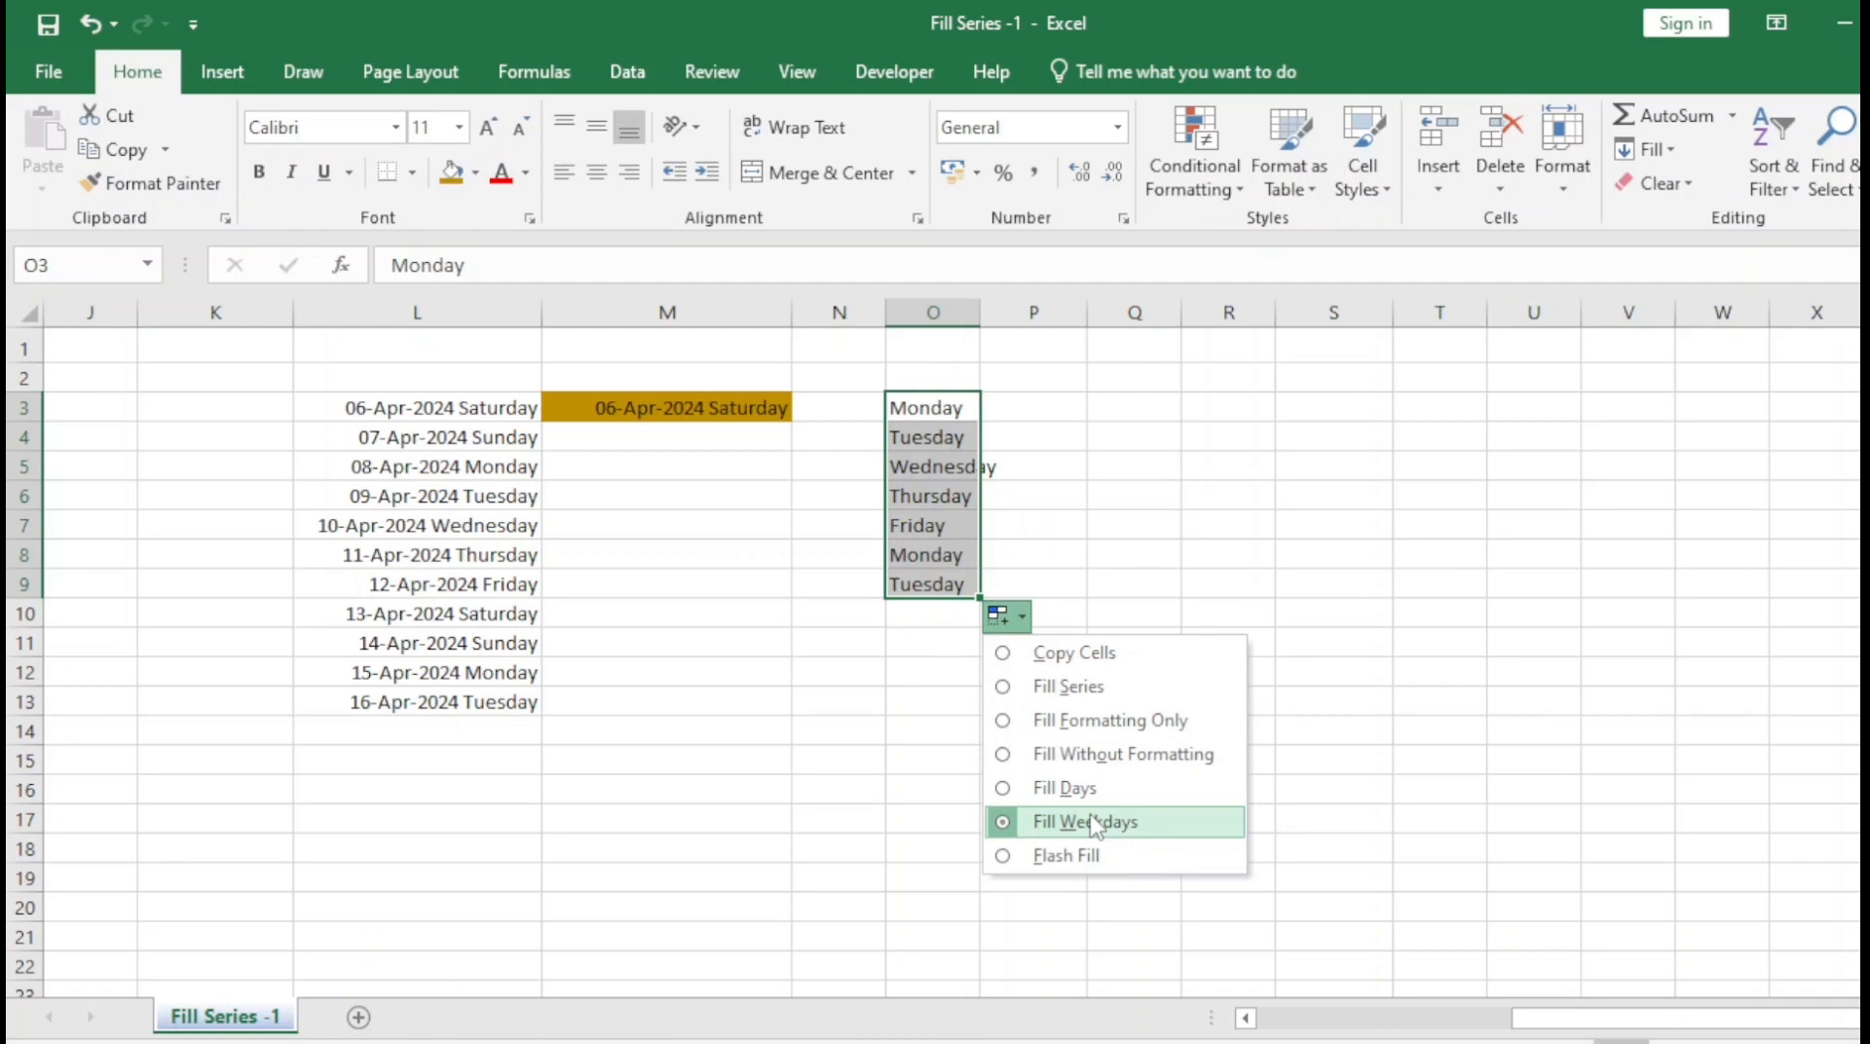
click(1141, 429)
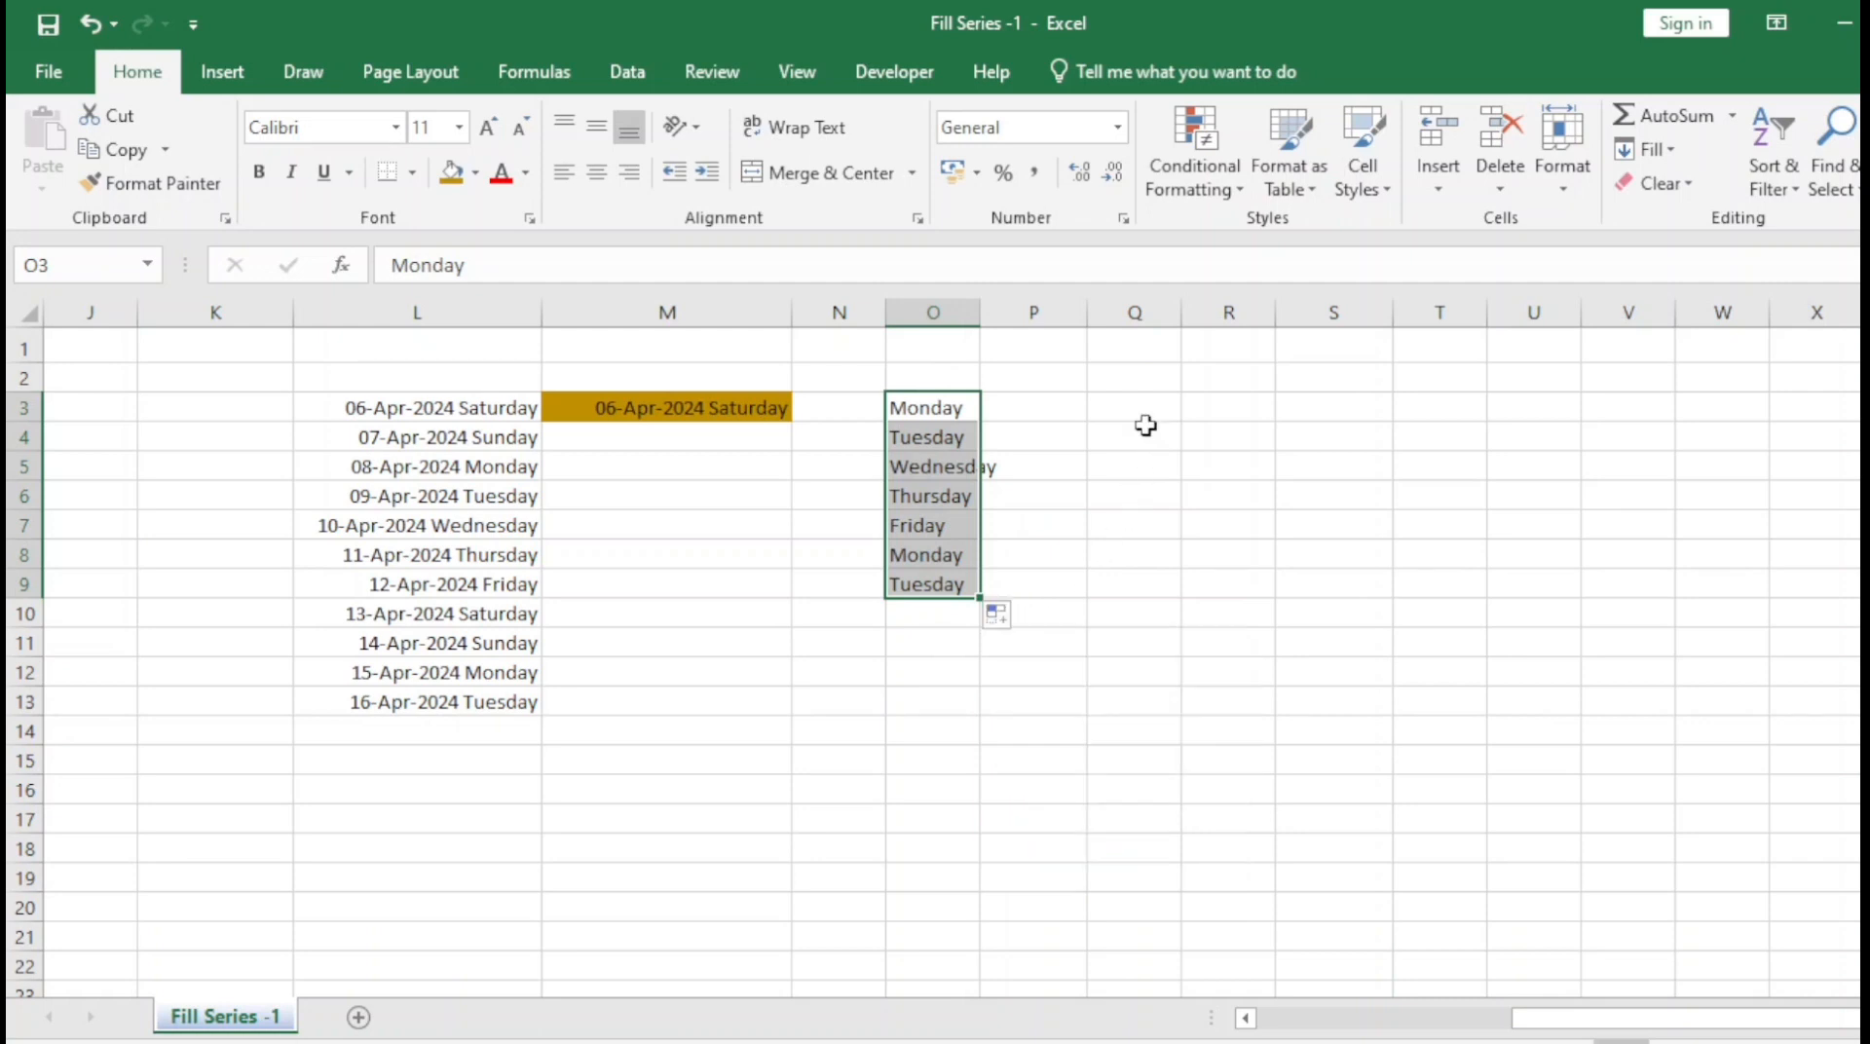
- Enter 1 in Q3 and 2 in Q4, and auto-fill the number series down to Q10
click(1174, 400)
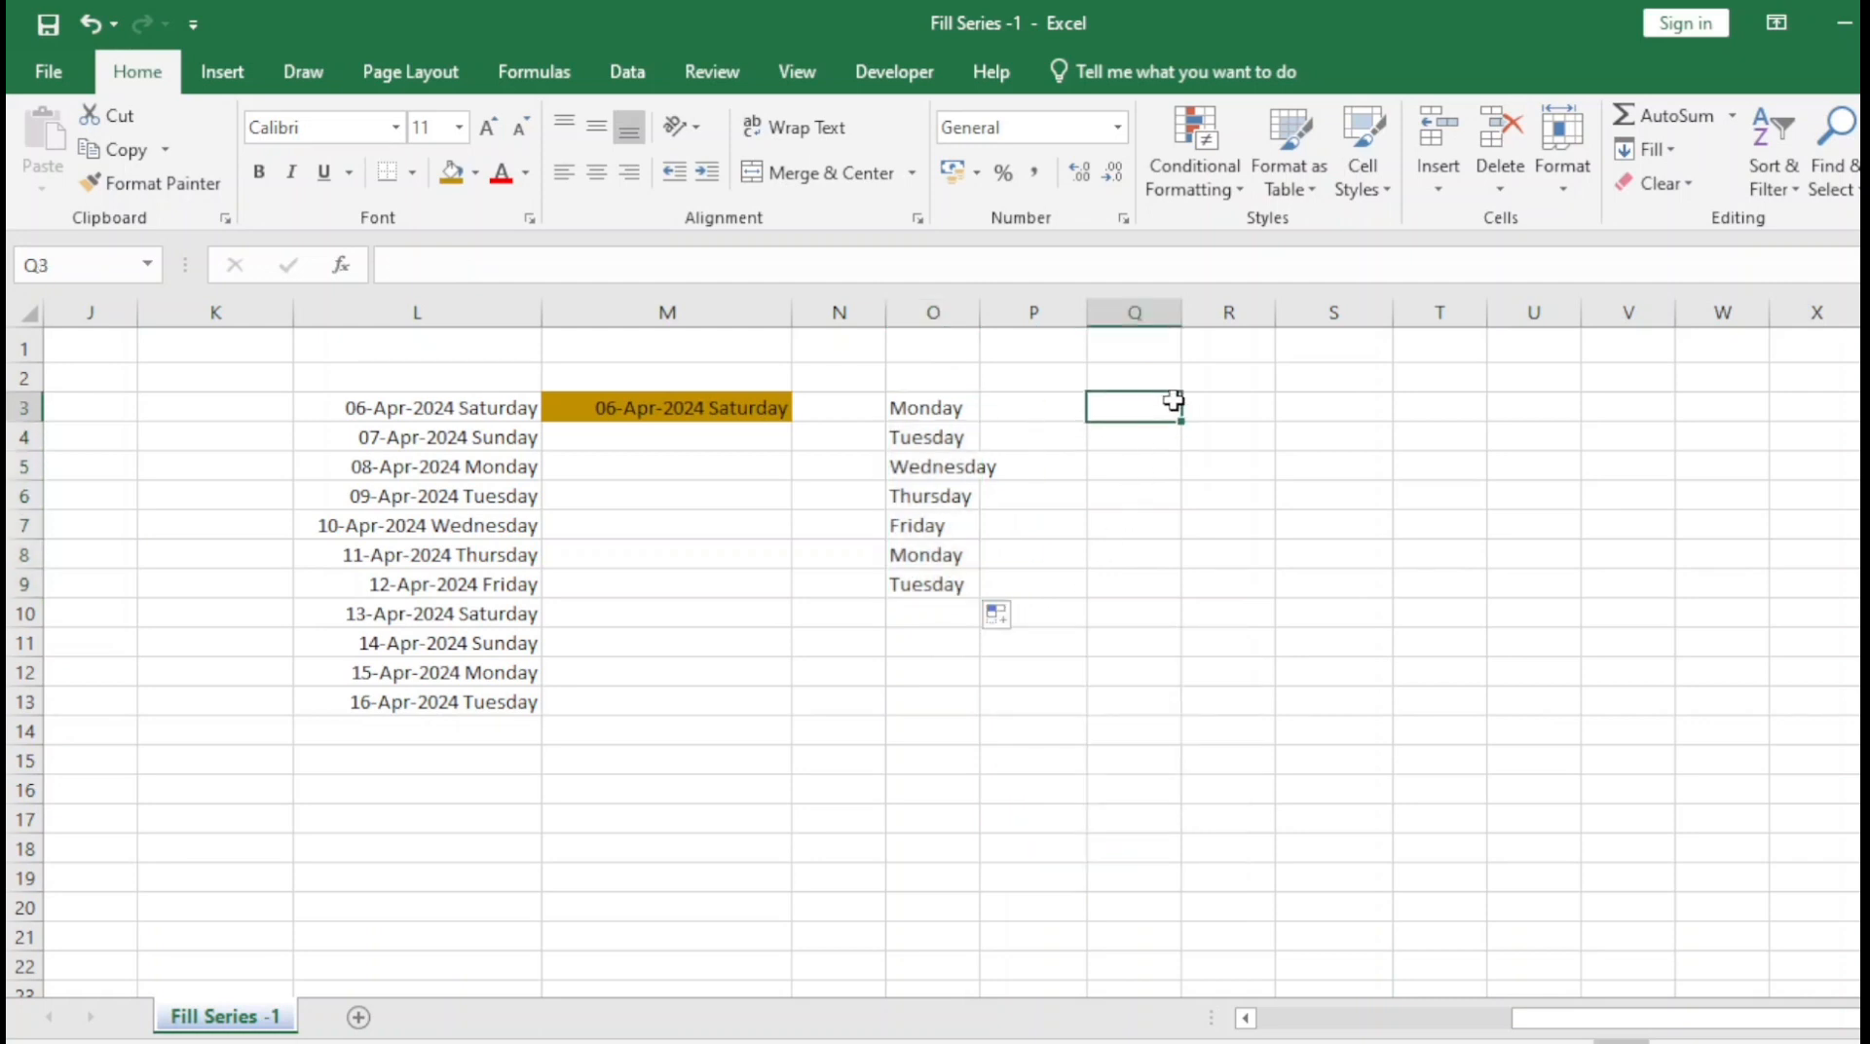
text(1)
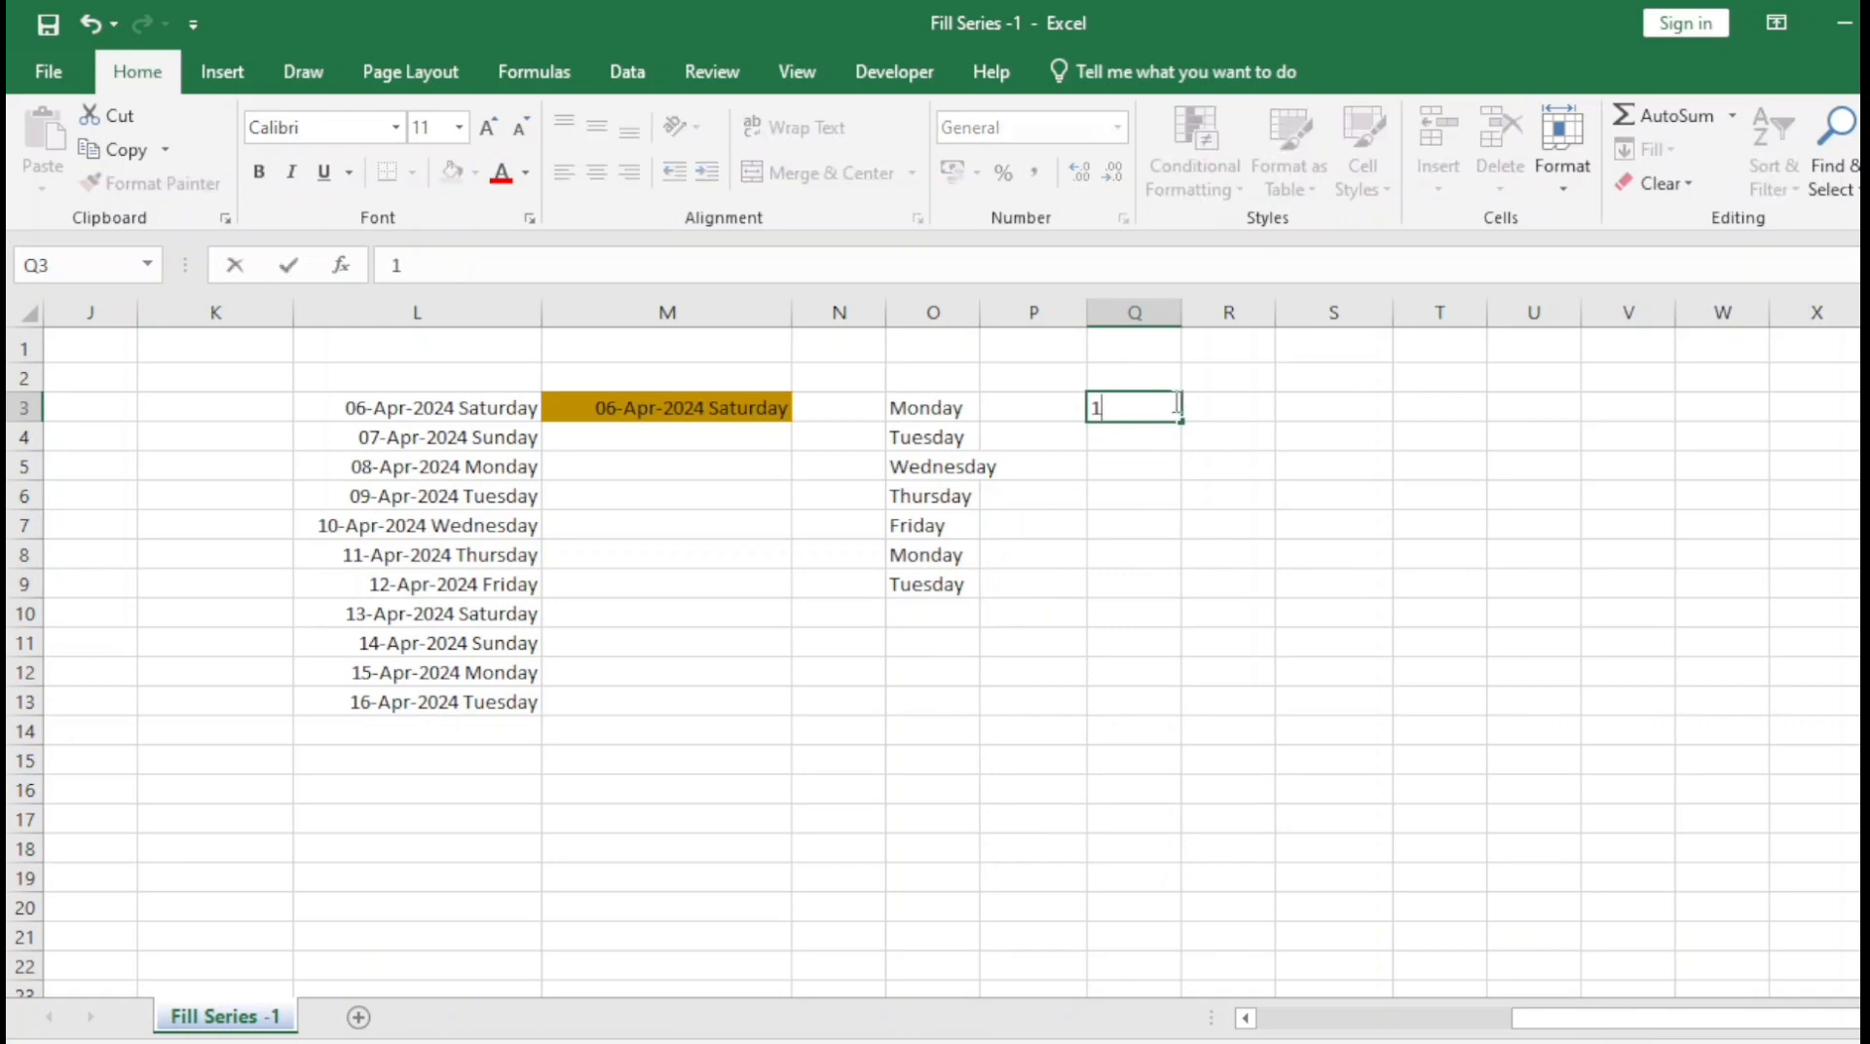
key(Return)
text(2)
key(Return)
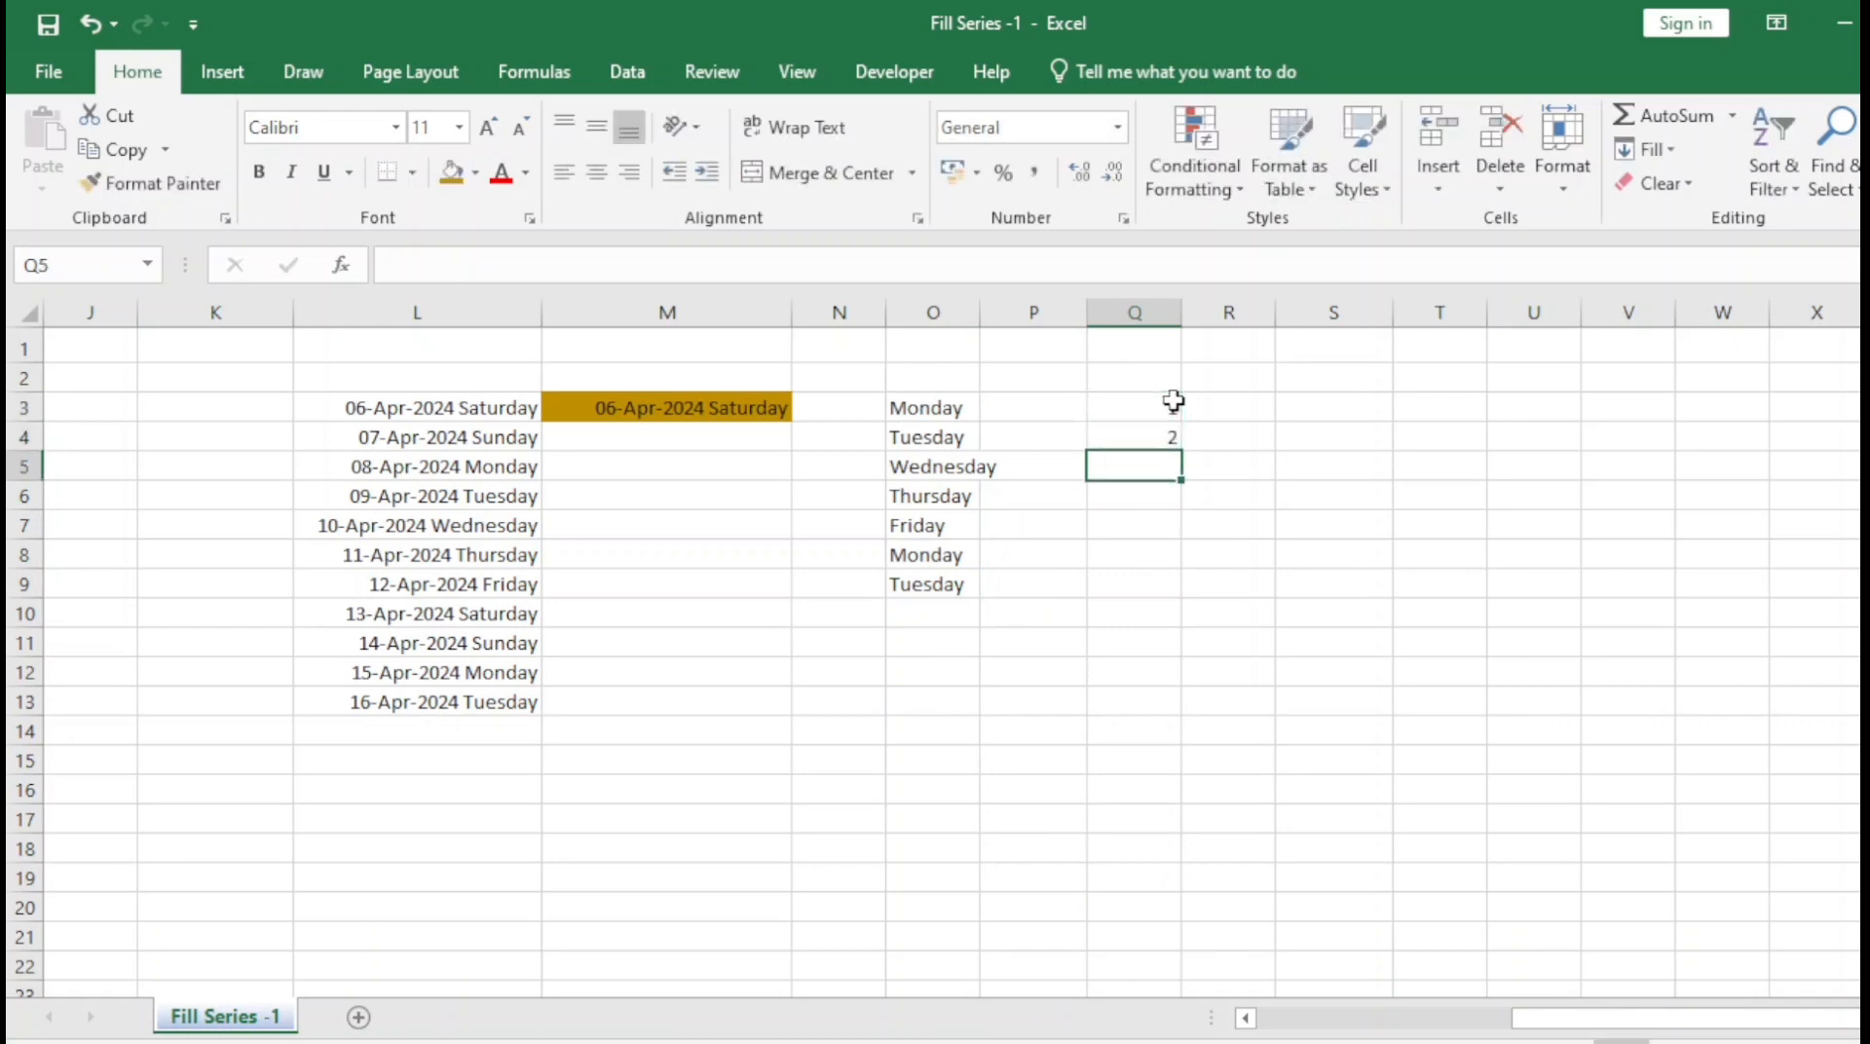
drag(1173, 400, 1172, 628)
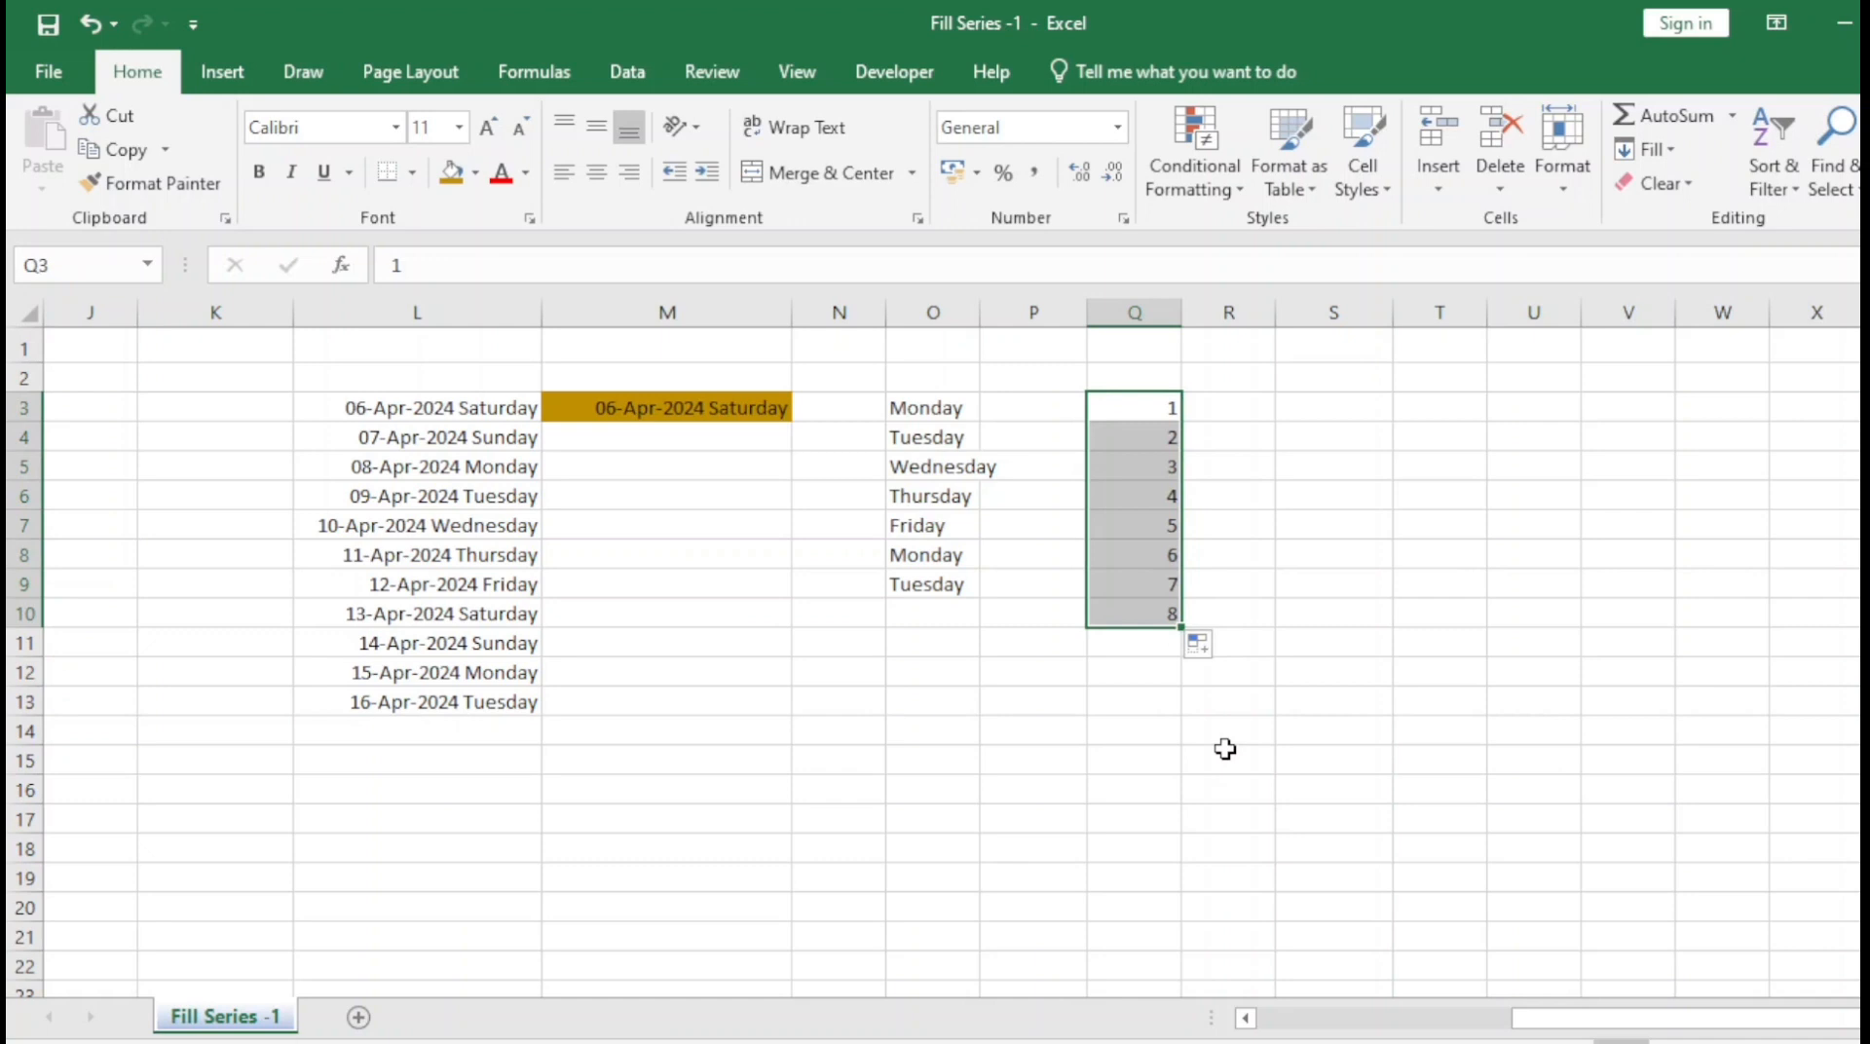
- Enter 2 in R3 and 4 in R4, and auto-fill the number series down to R10
click(1224, 407)
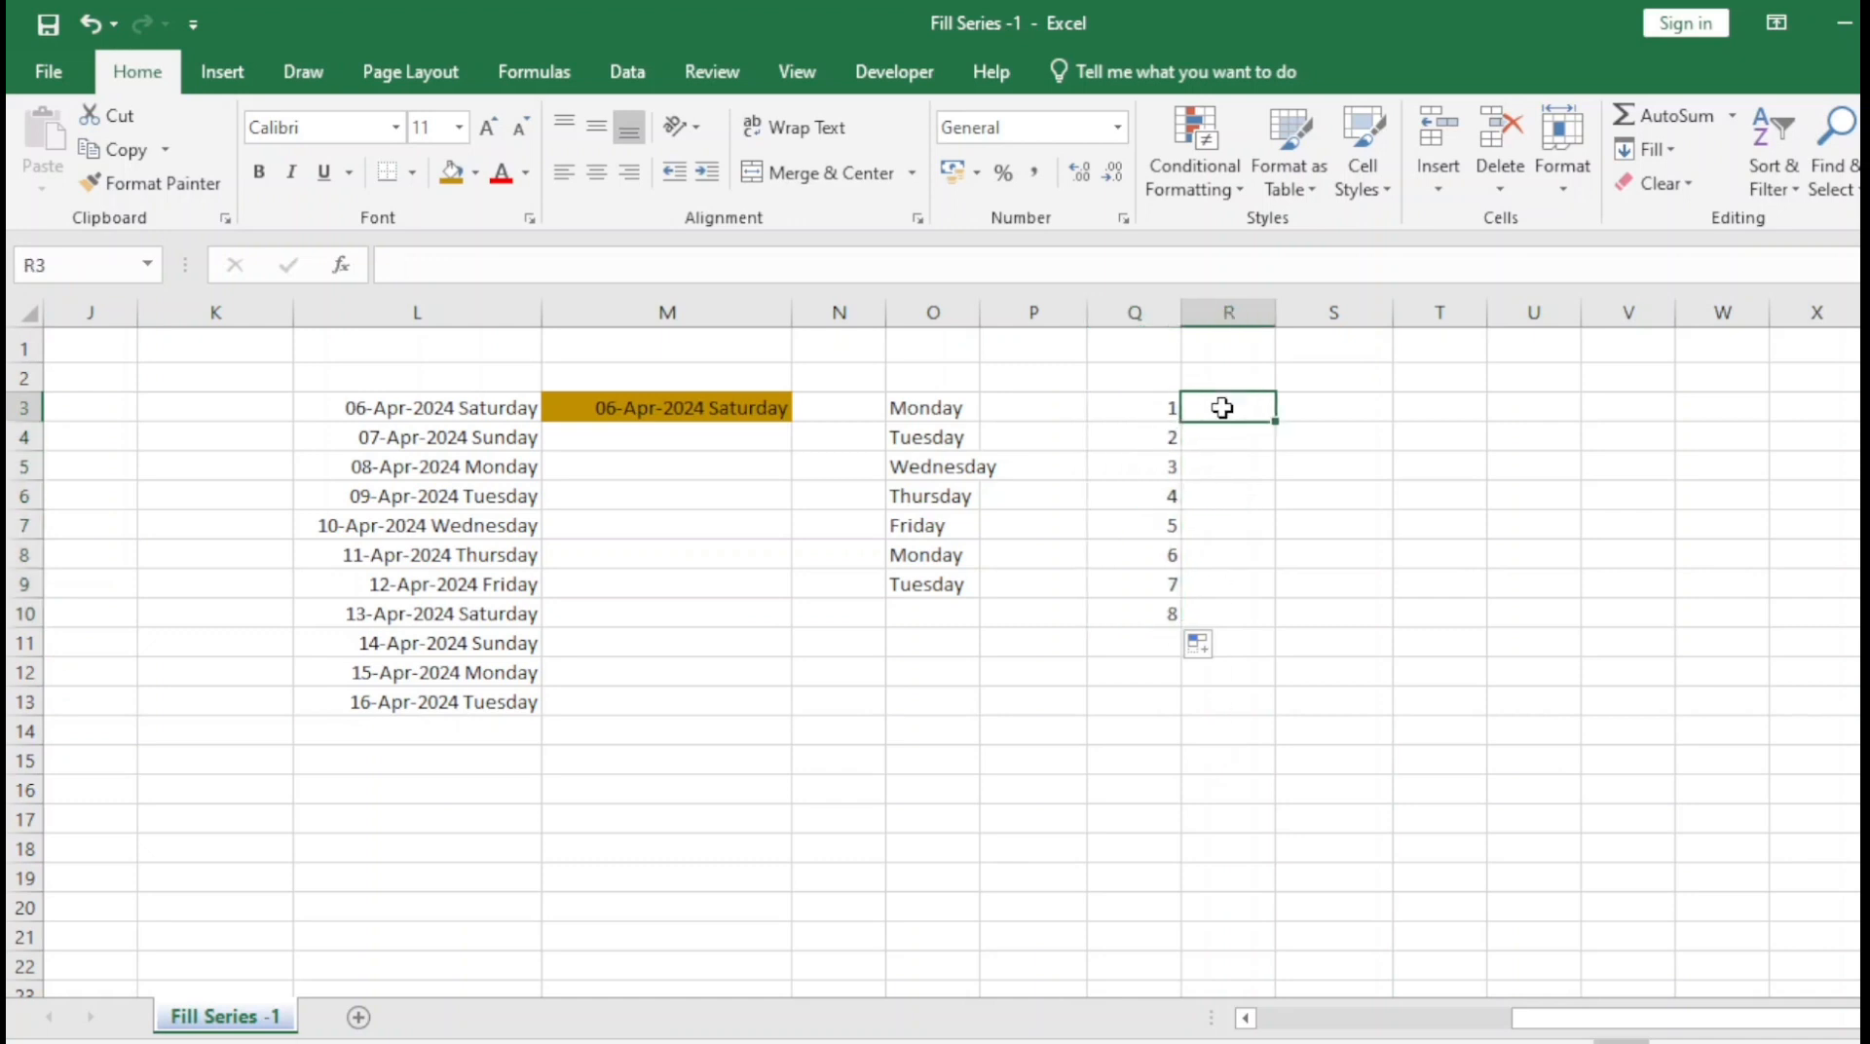
text(2)
key(Return)
text(3)
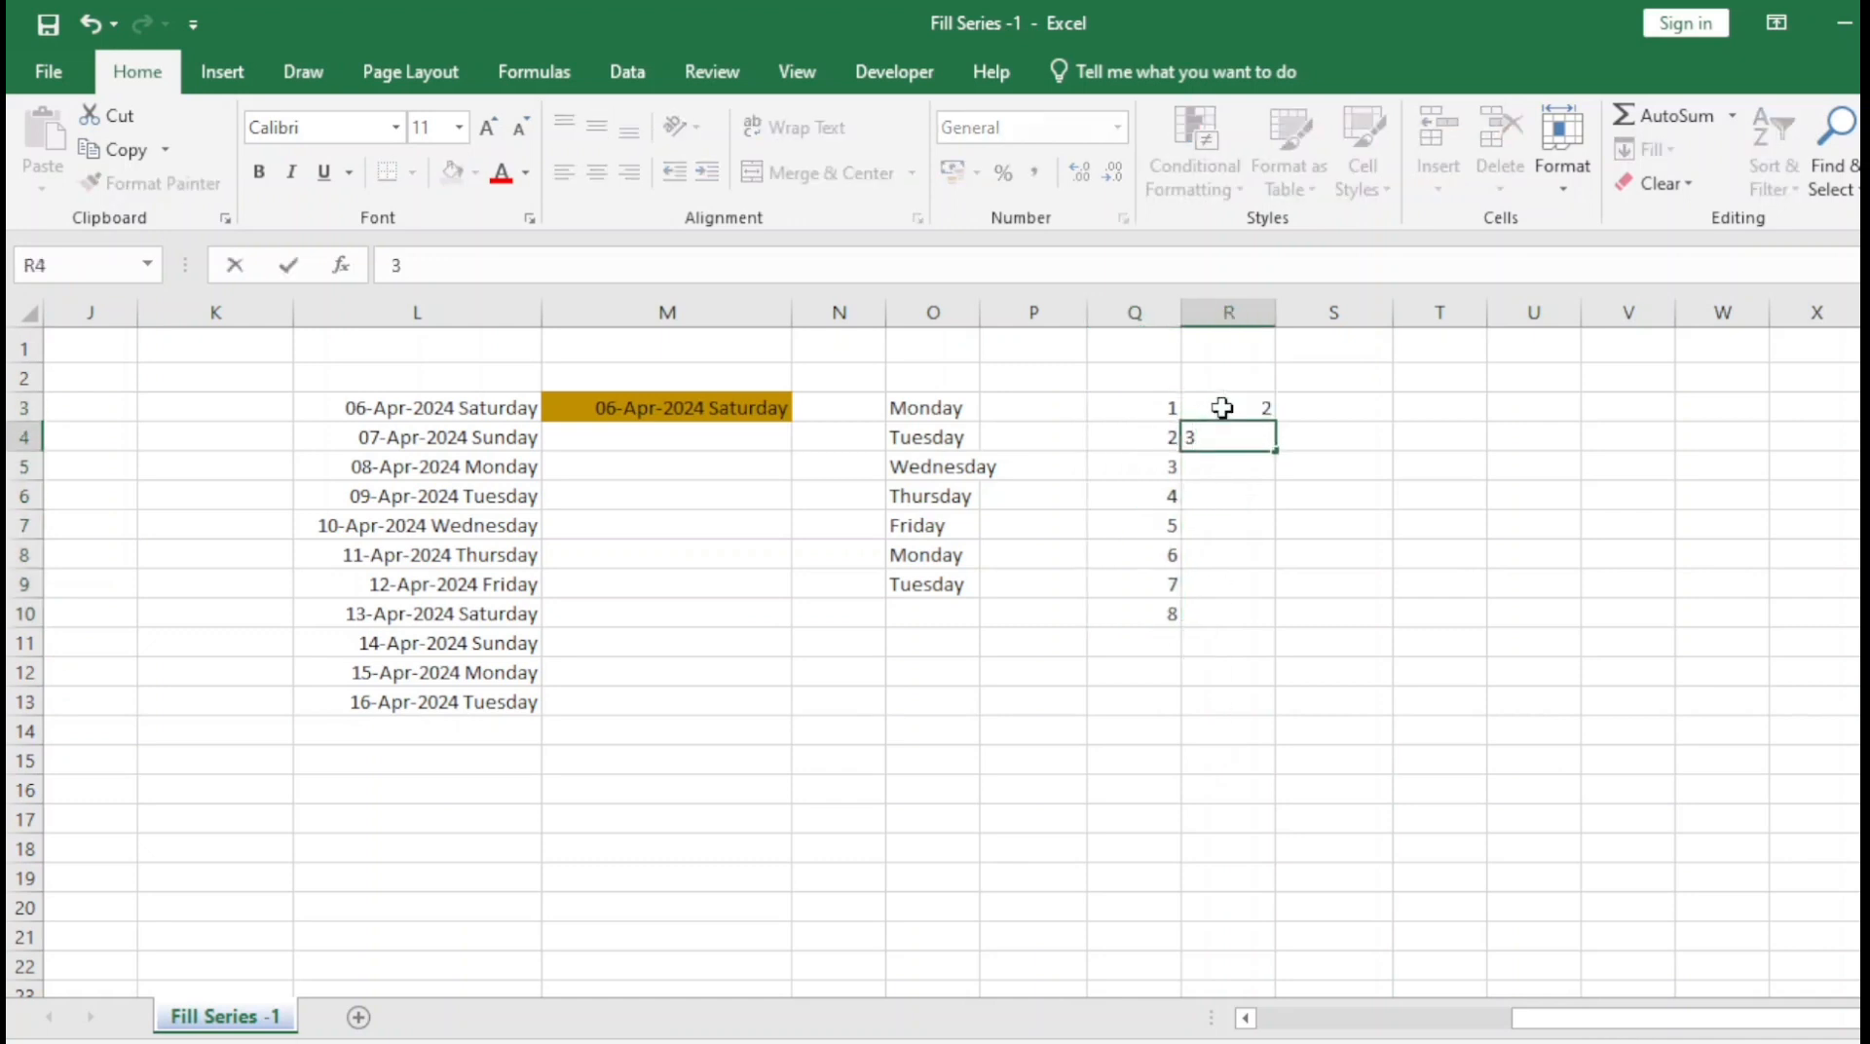
key(BackSpace)
text(4)
key(Return)
key(Up)
key(Up)
key(shift+Down)
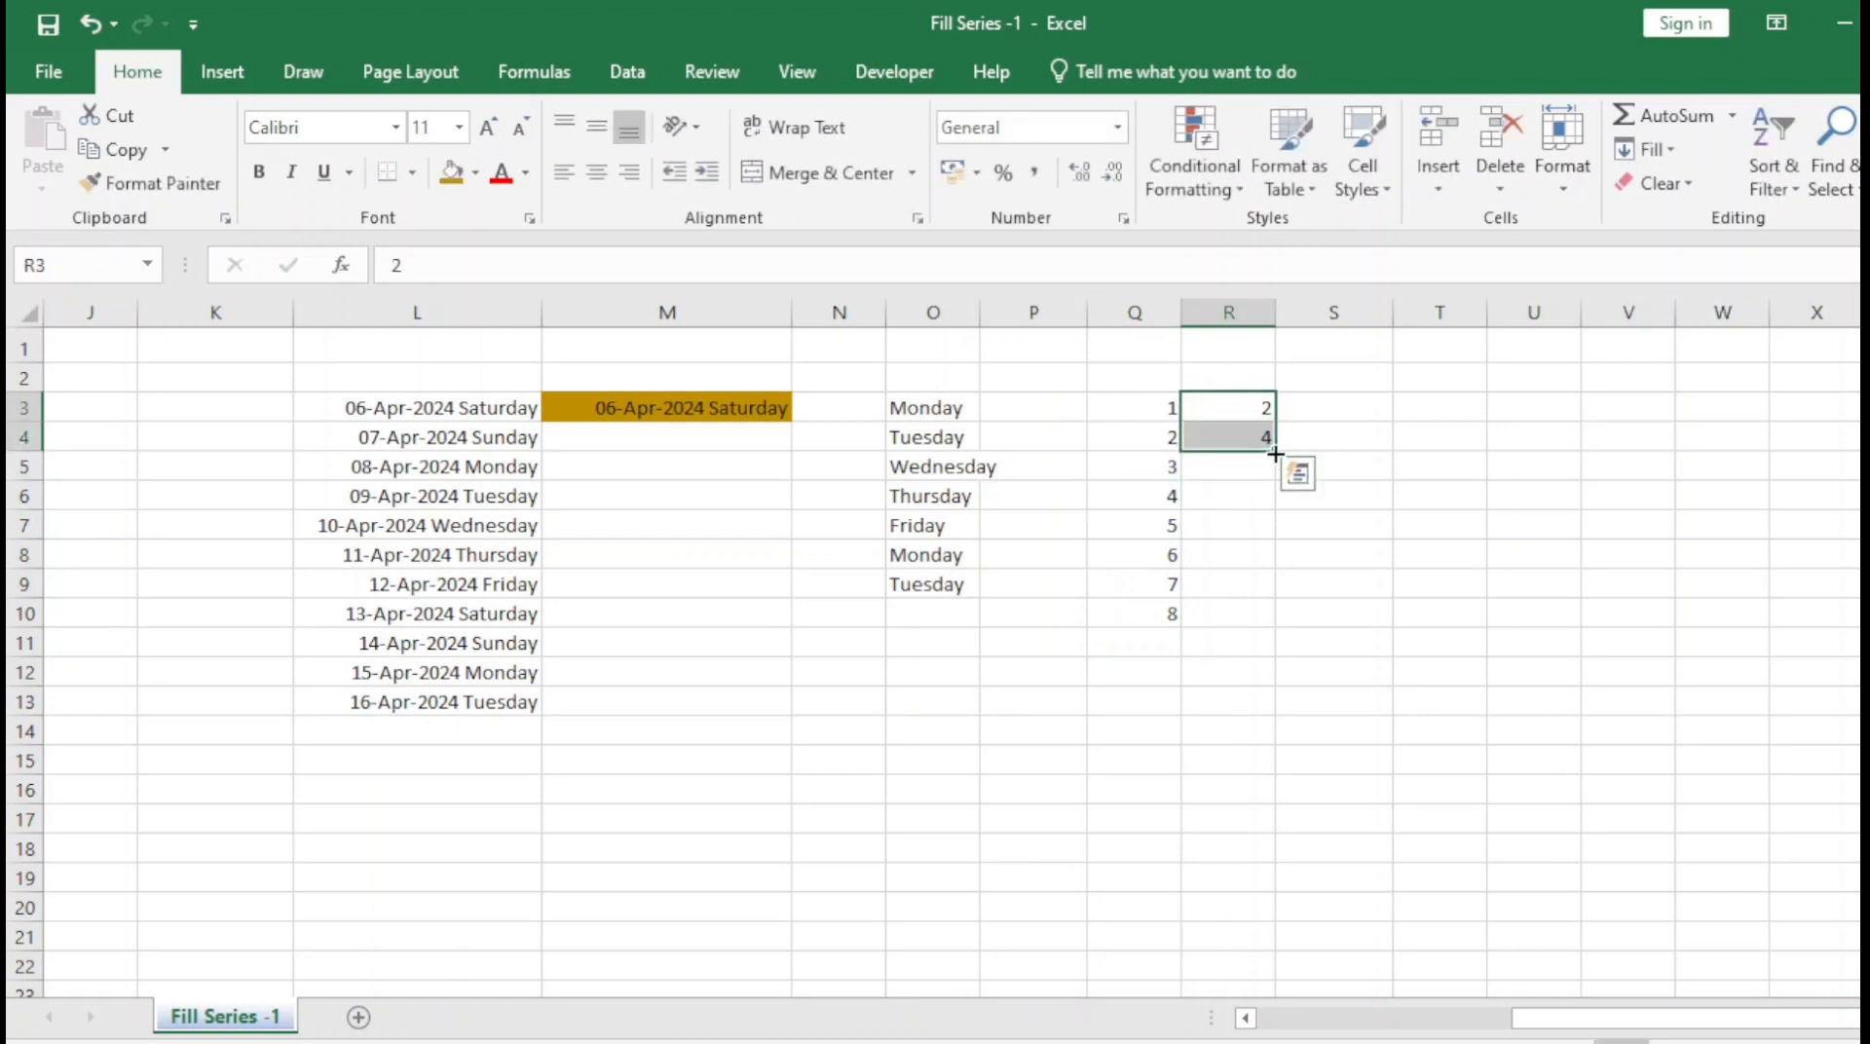
drag(1275, 451, 1256, 643)
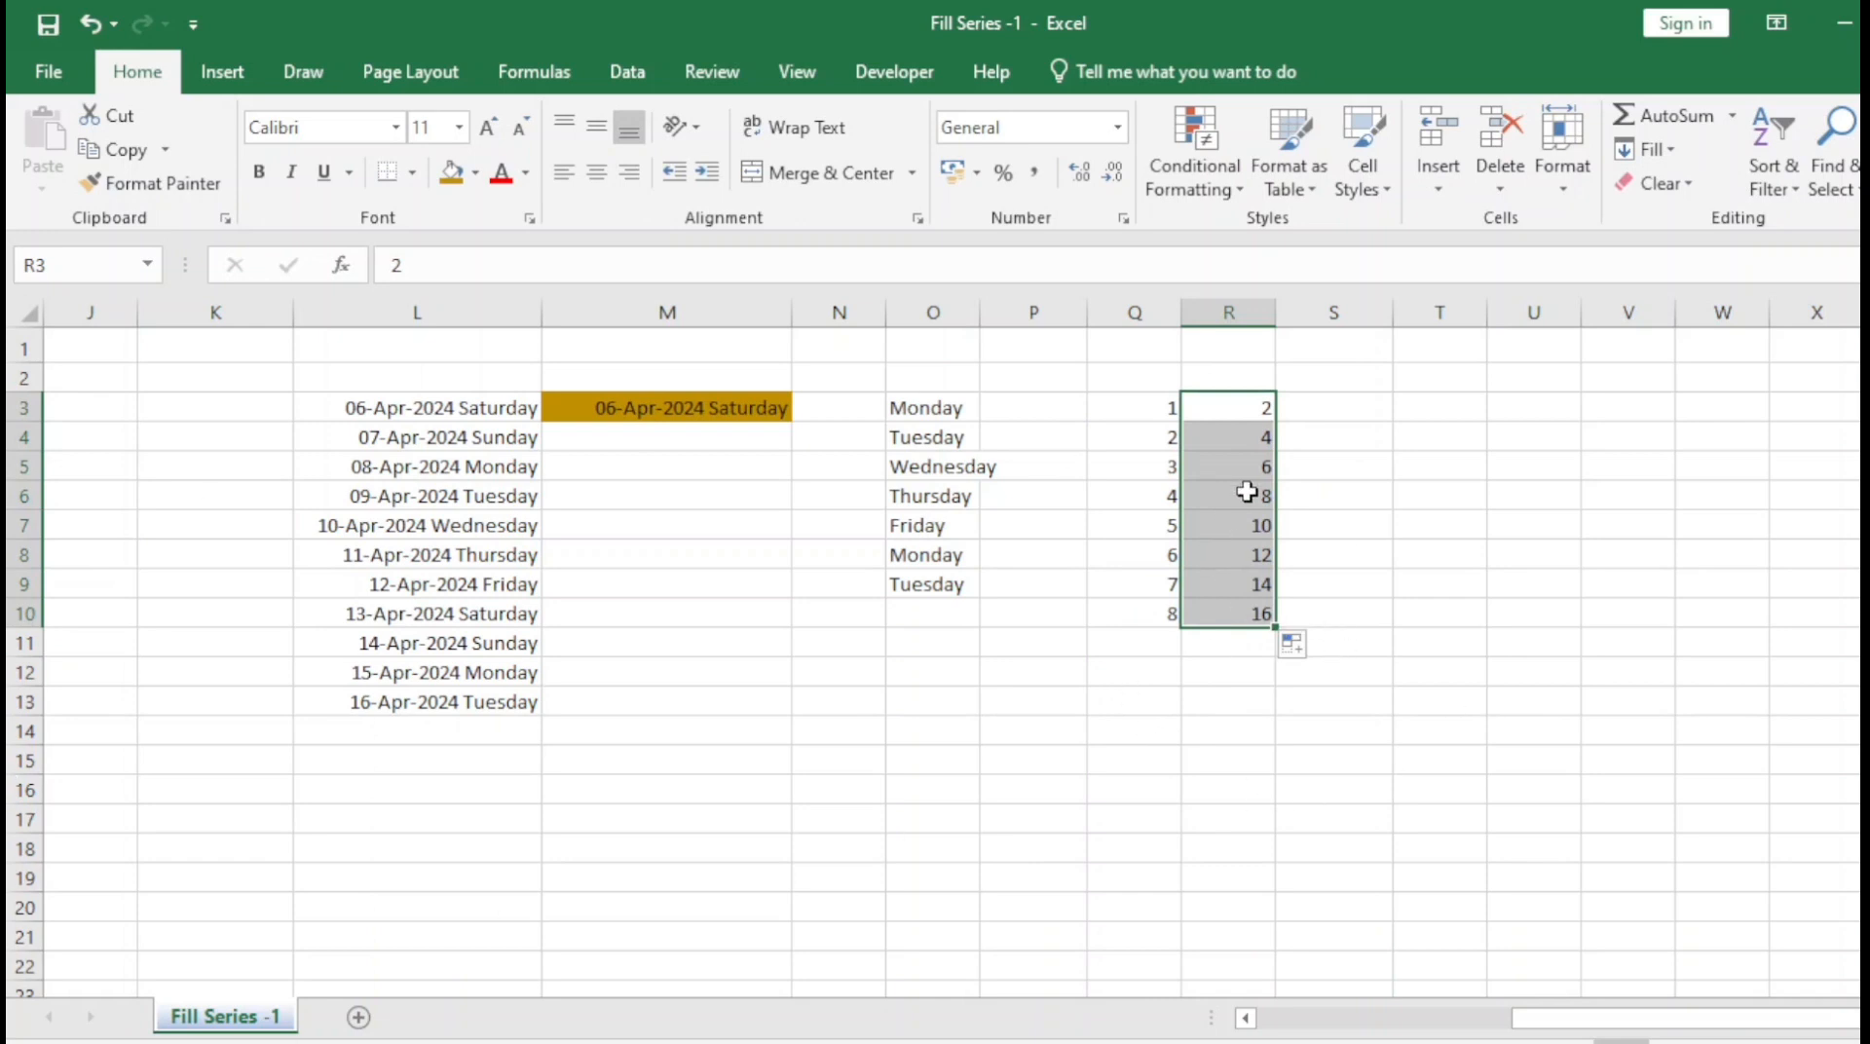
- Fill R3:R10 as a linear column series with step value 2, and extend the series down to R12
click(1672, 152)
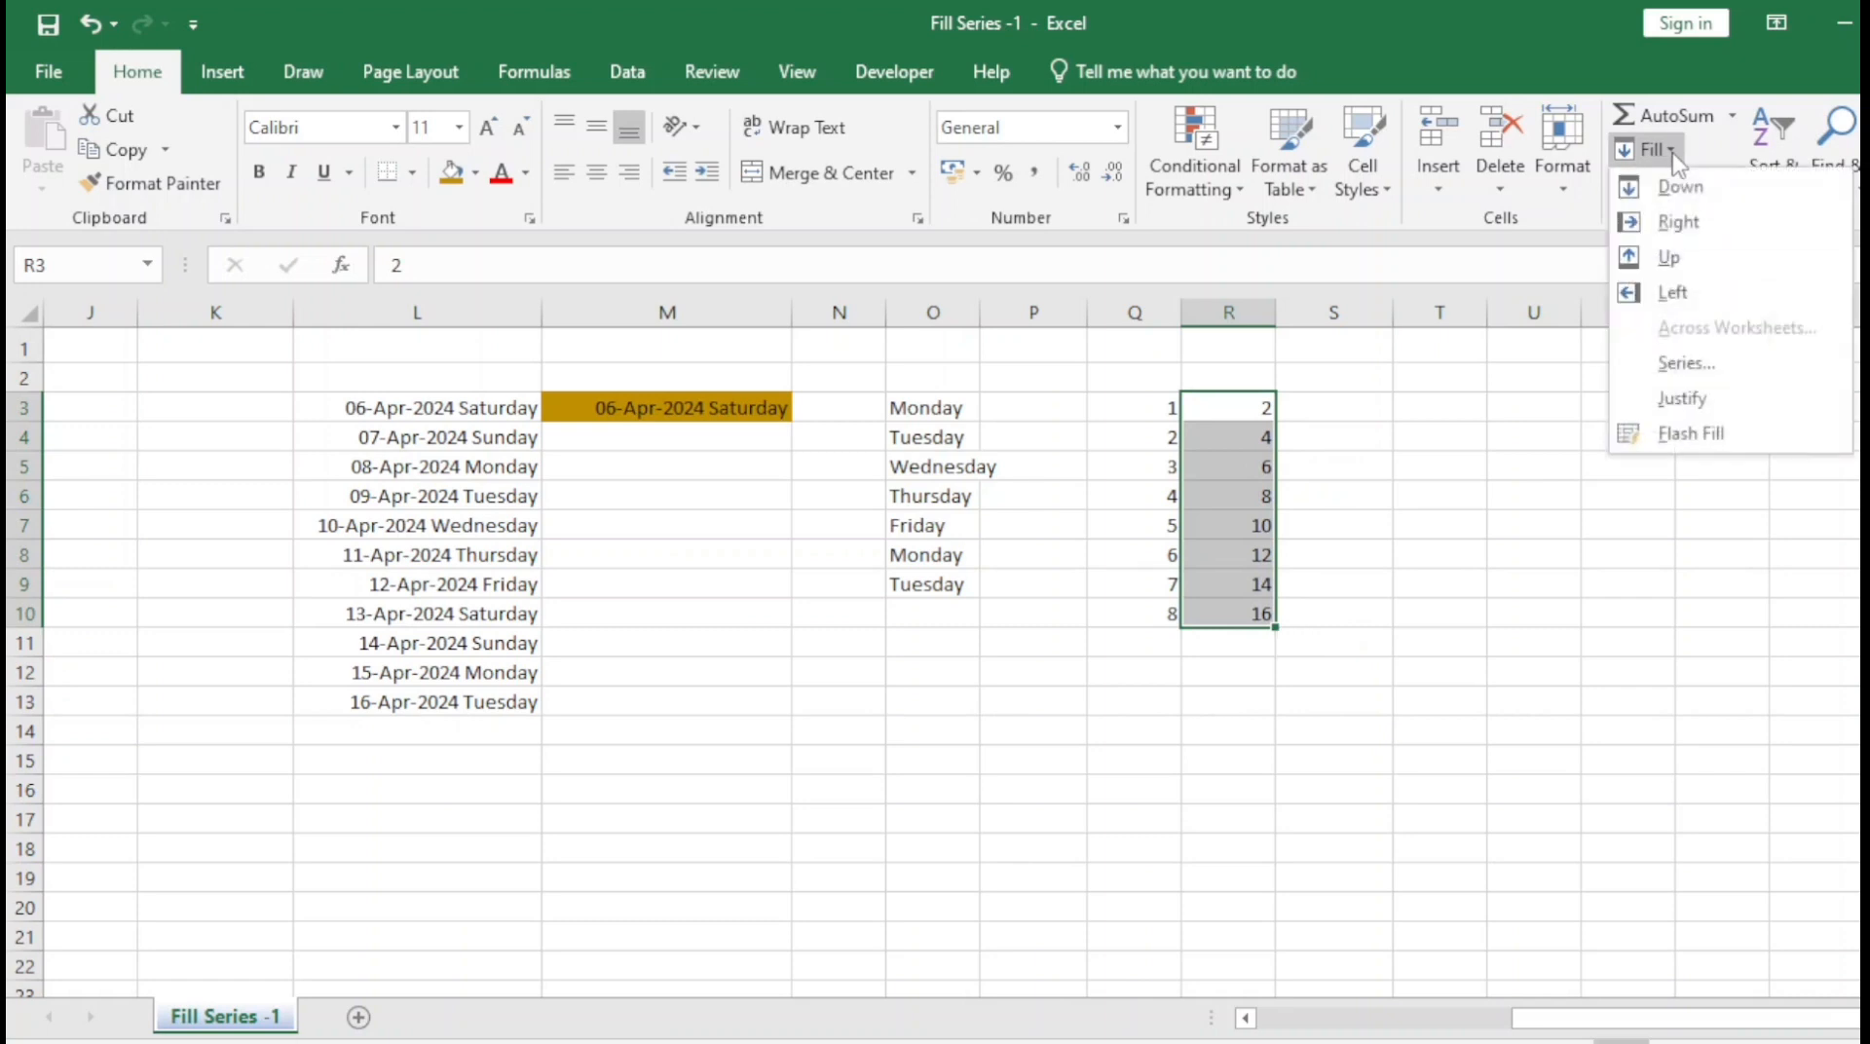
click(1706, 372)
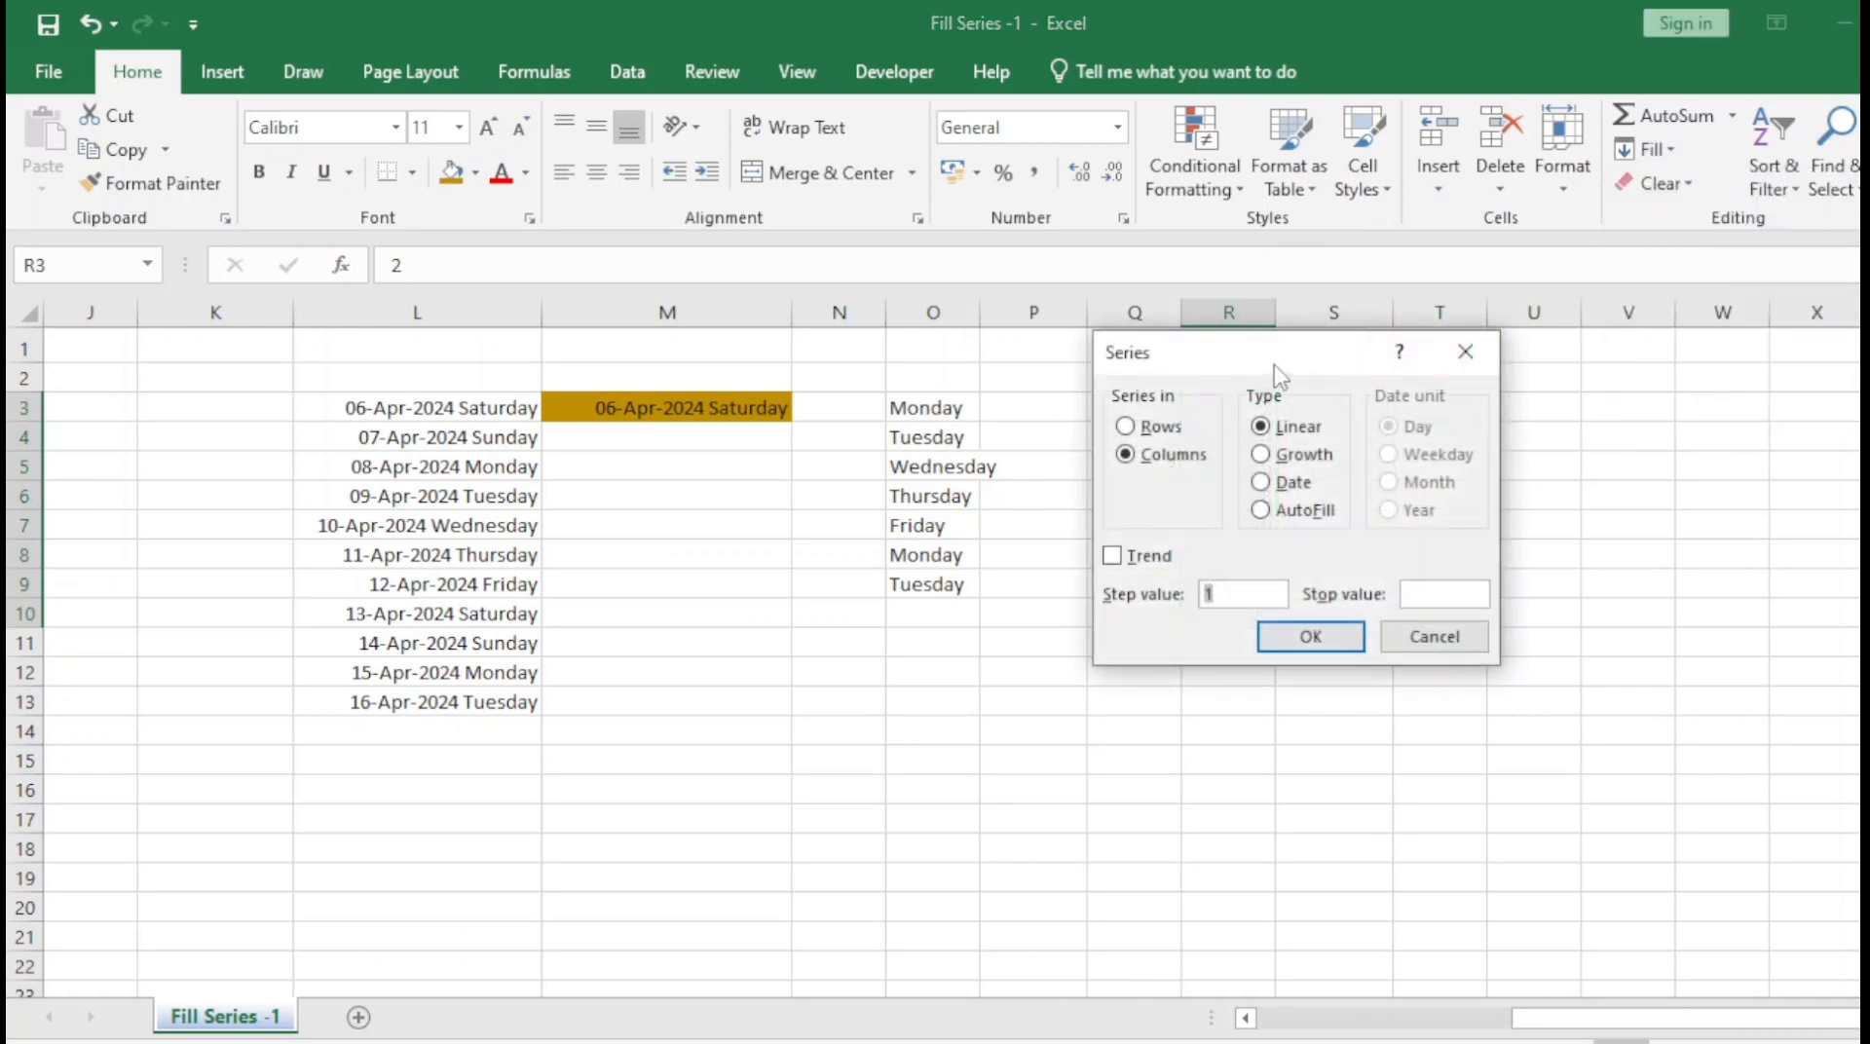
drag(1274, 365, 1601, 363)
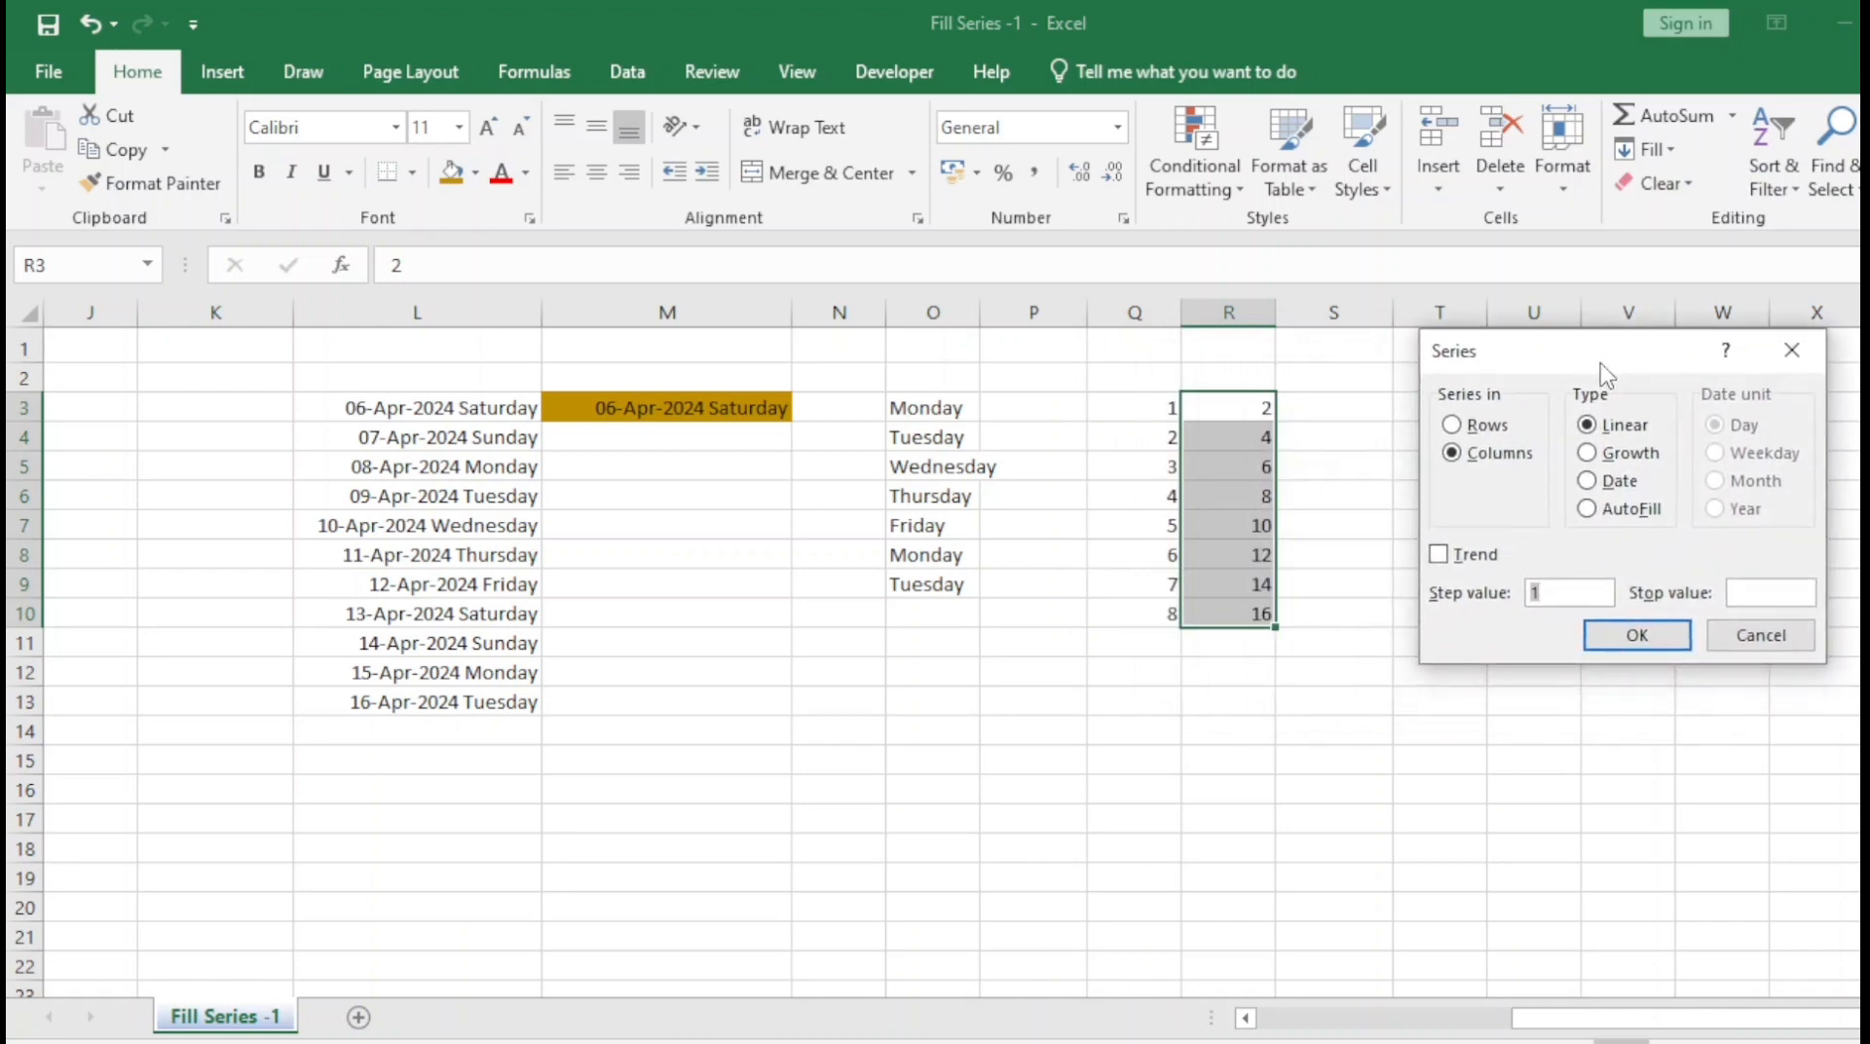
key(ctrl+2)
drag(1561, 395, 1670, 440)
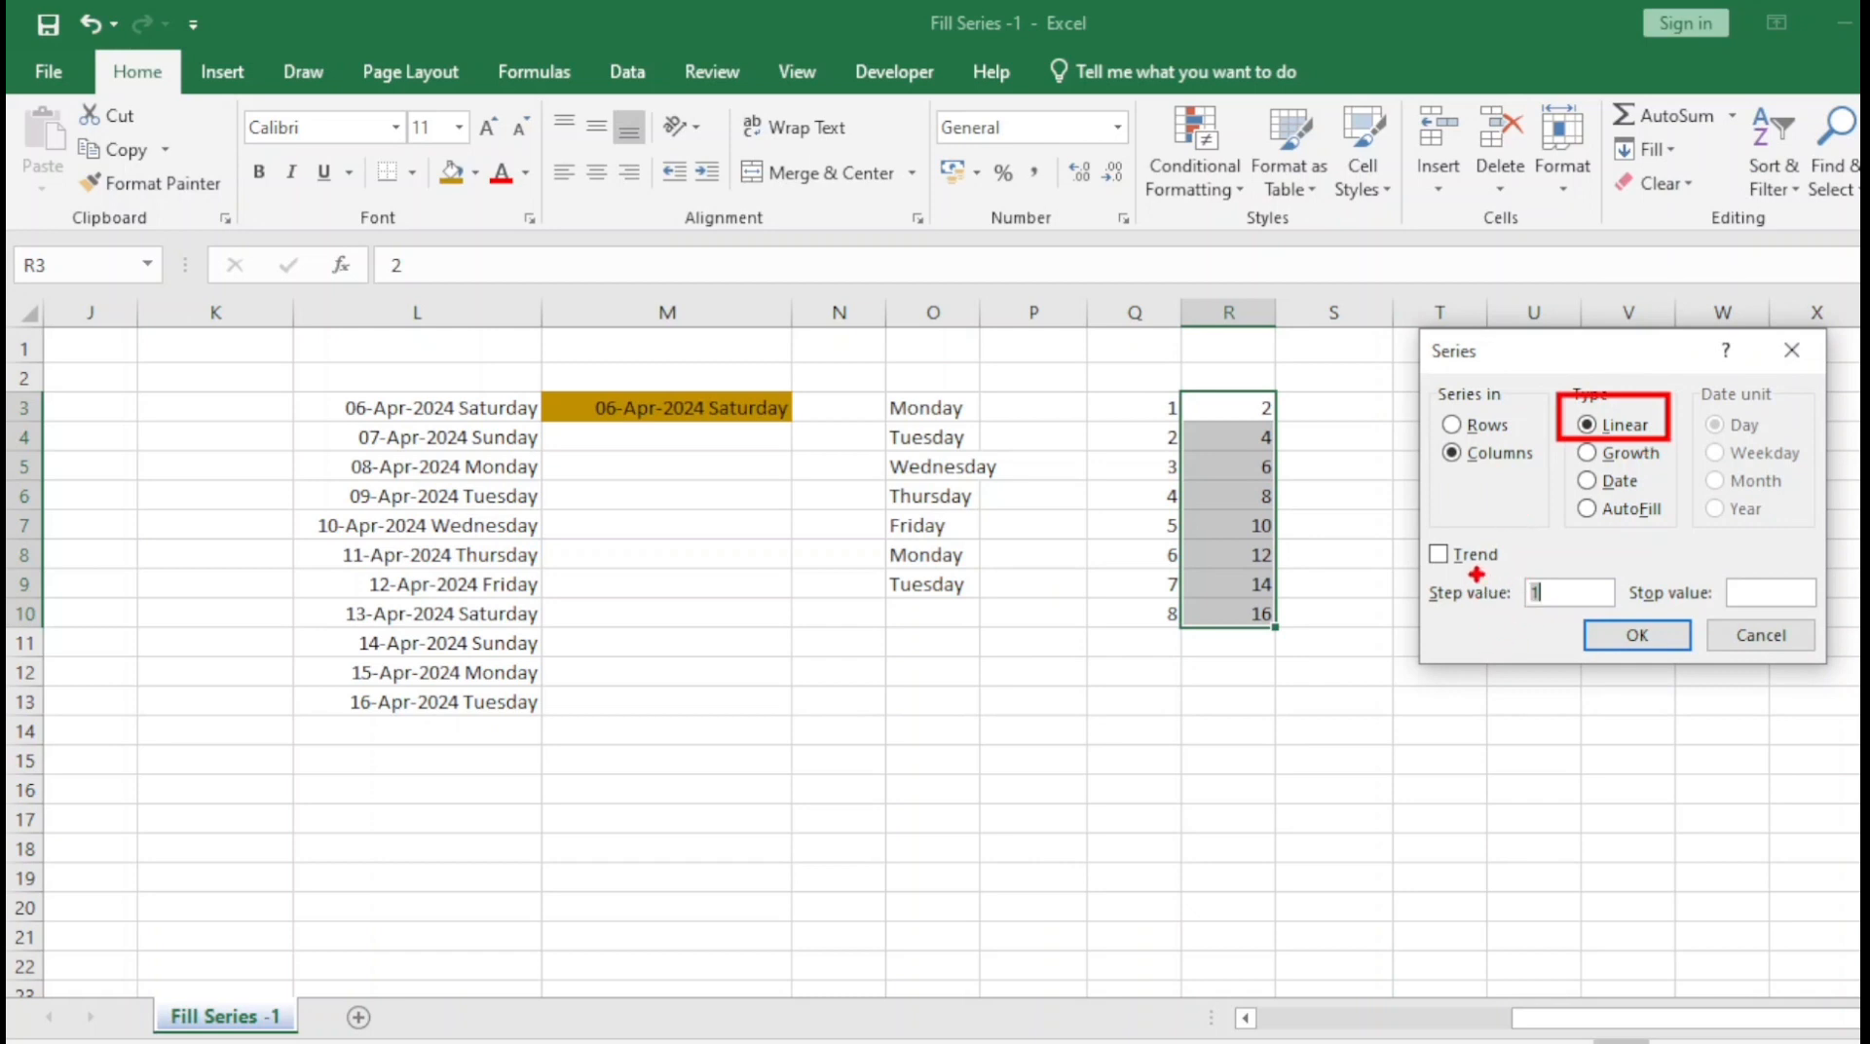
mouse_move(1436, 580)
mouse_down()
mouse_move(1639, 631)
mouse_move(1625, 622)
mouse_up()
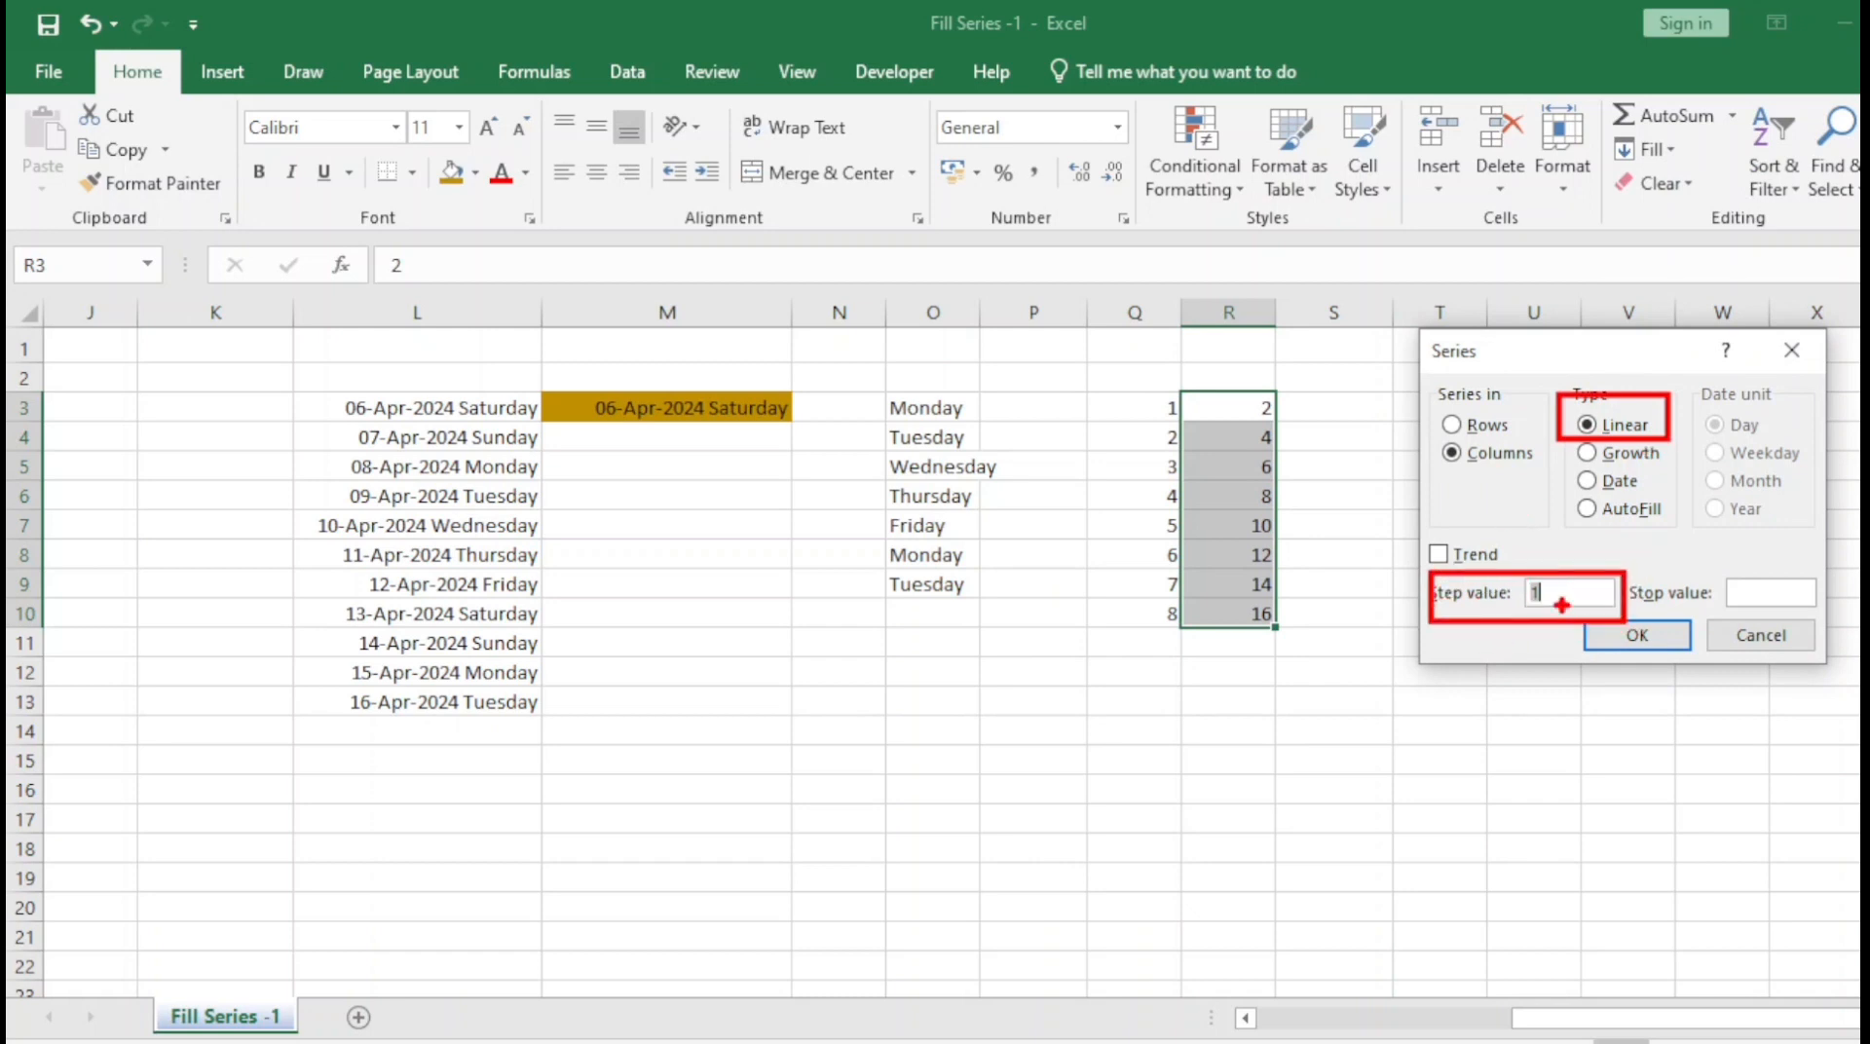
key(Escape)
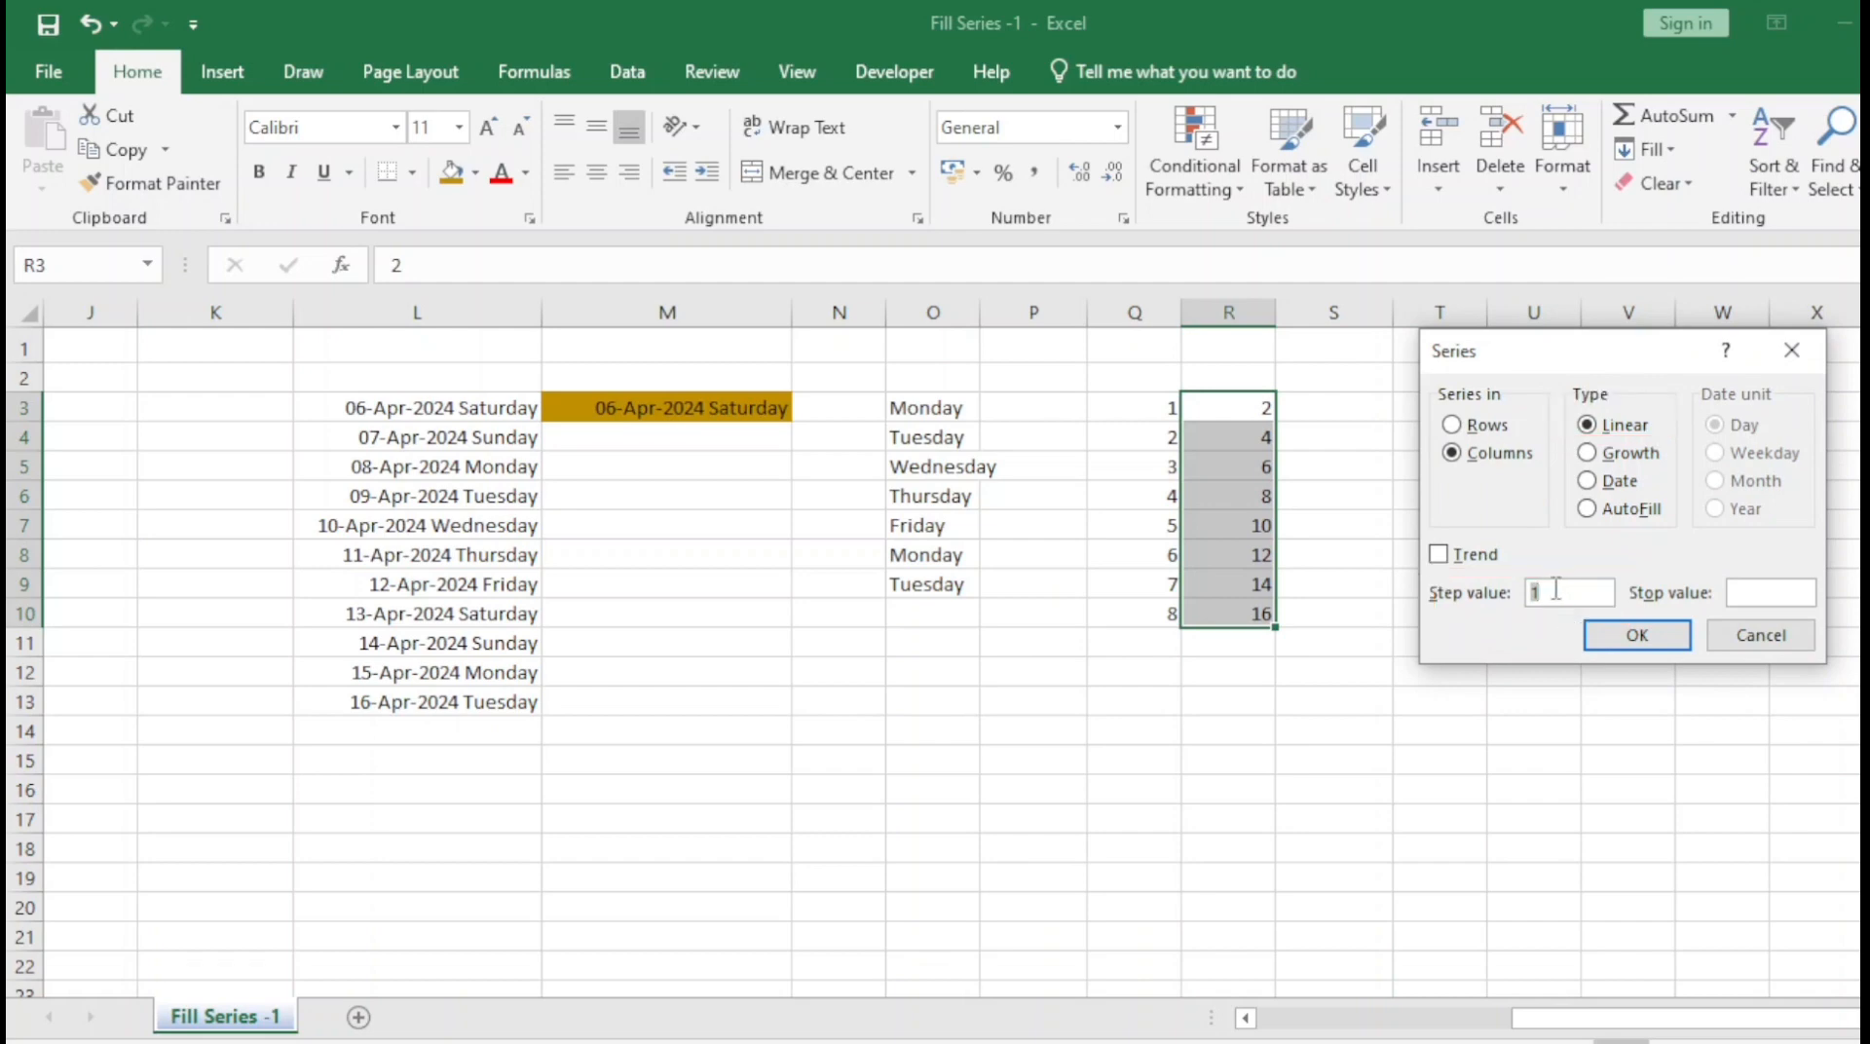
click(1556, 591)
key(BackSpace)
text(2)
click(1640, 637)
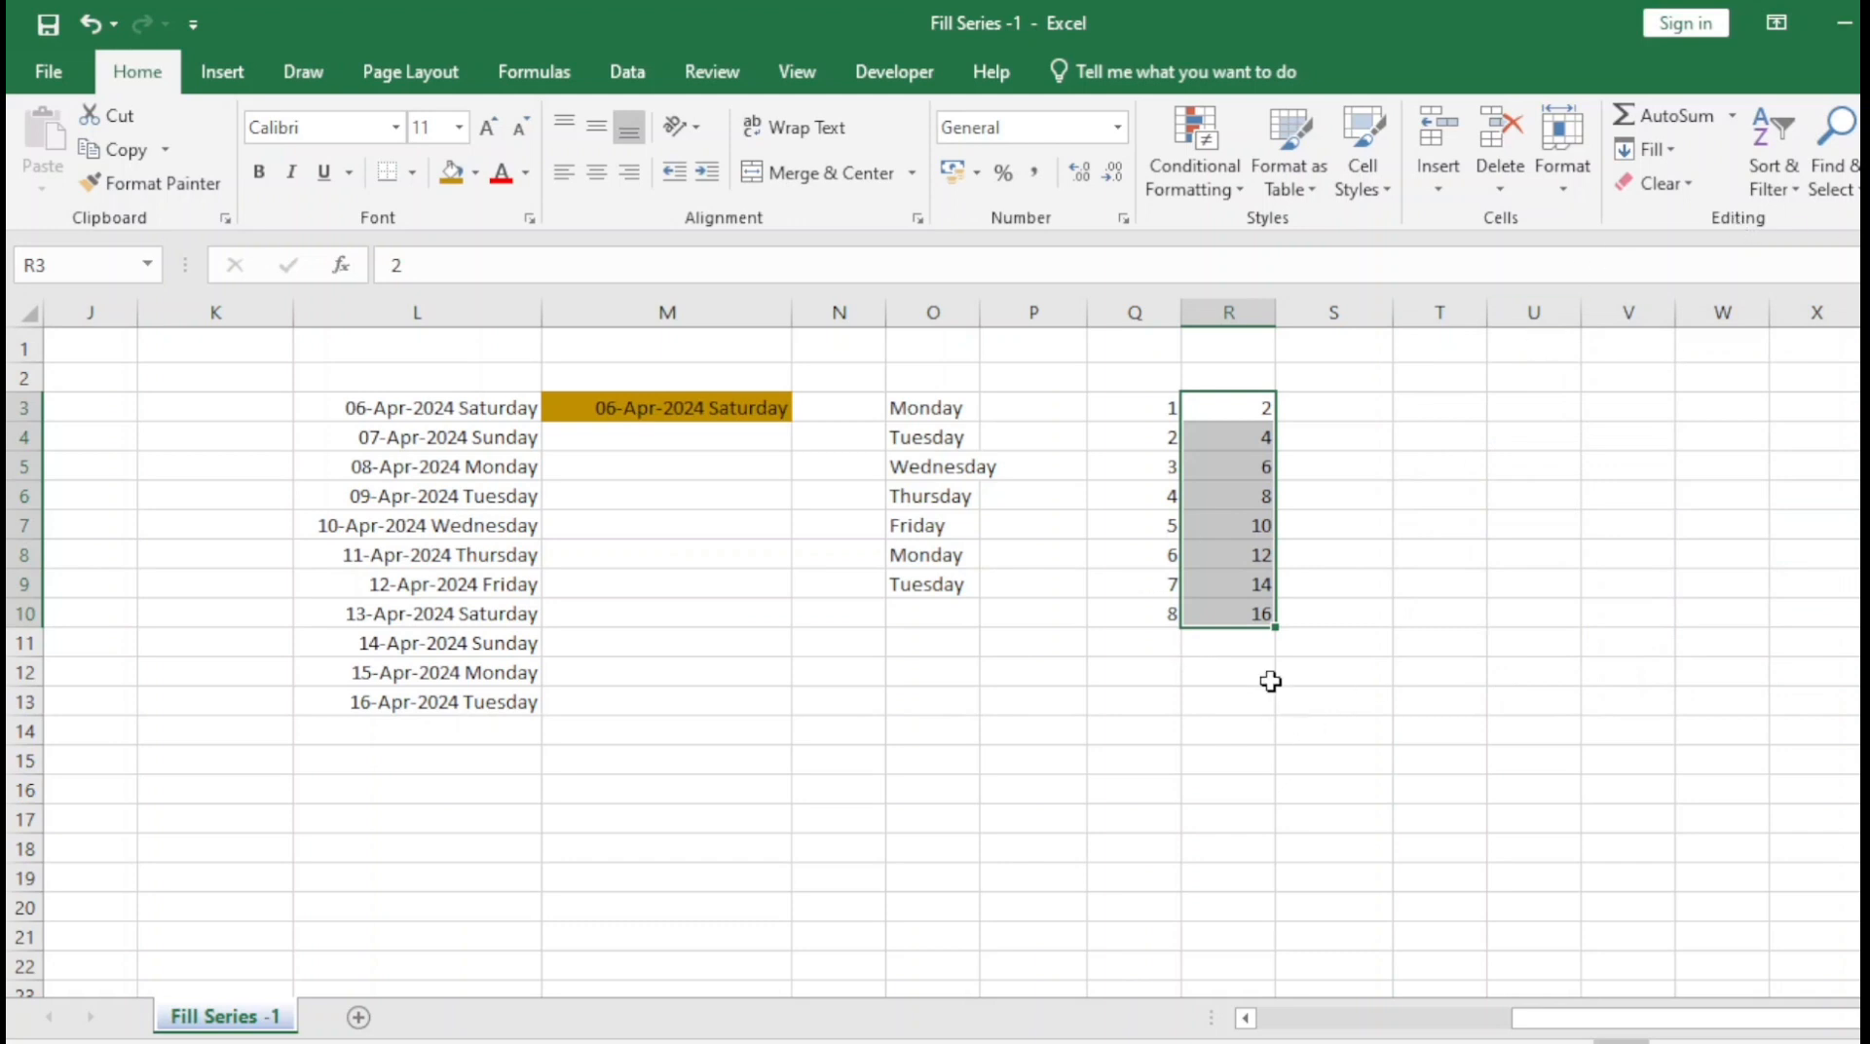
drag(1276, 628, 1271, 685)
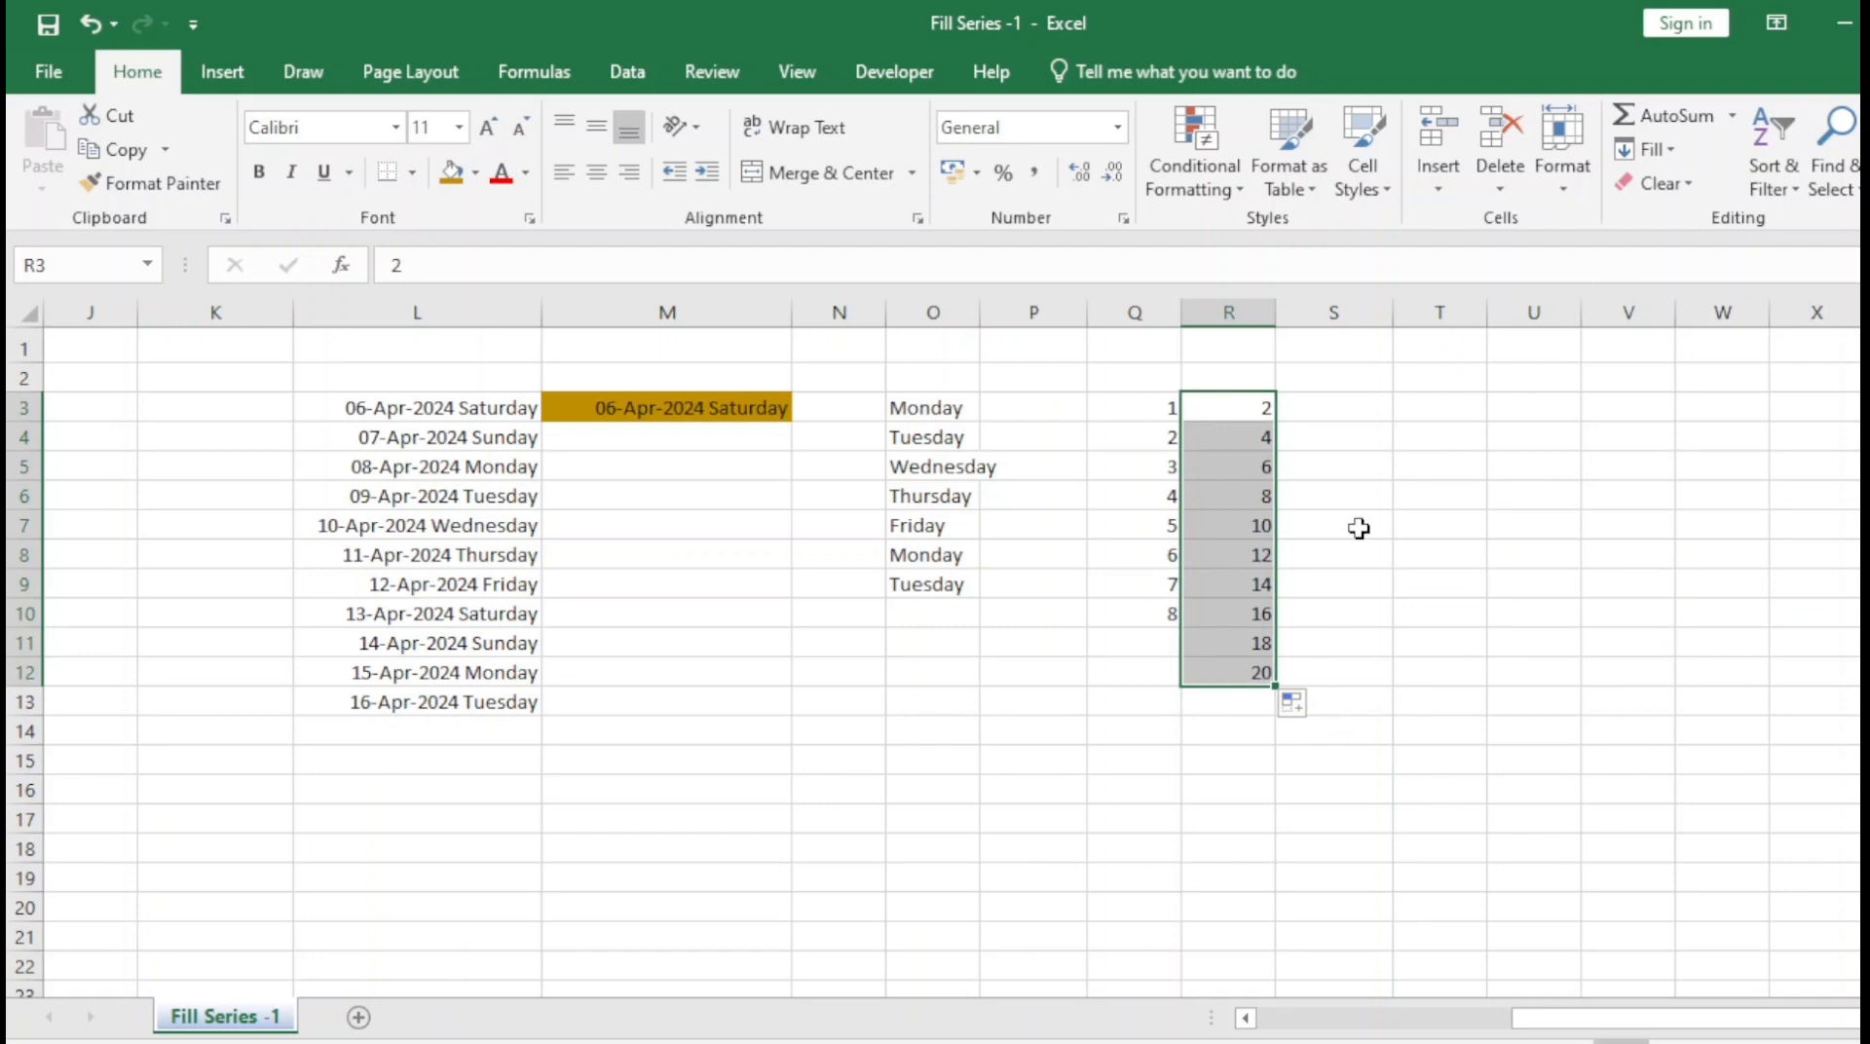
- Refill R3:R12 as a growth series in columns with step value 1
click(1677, 151)
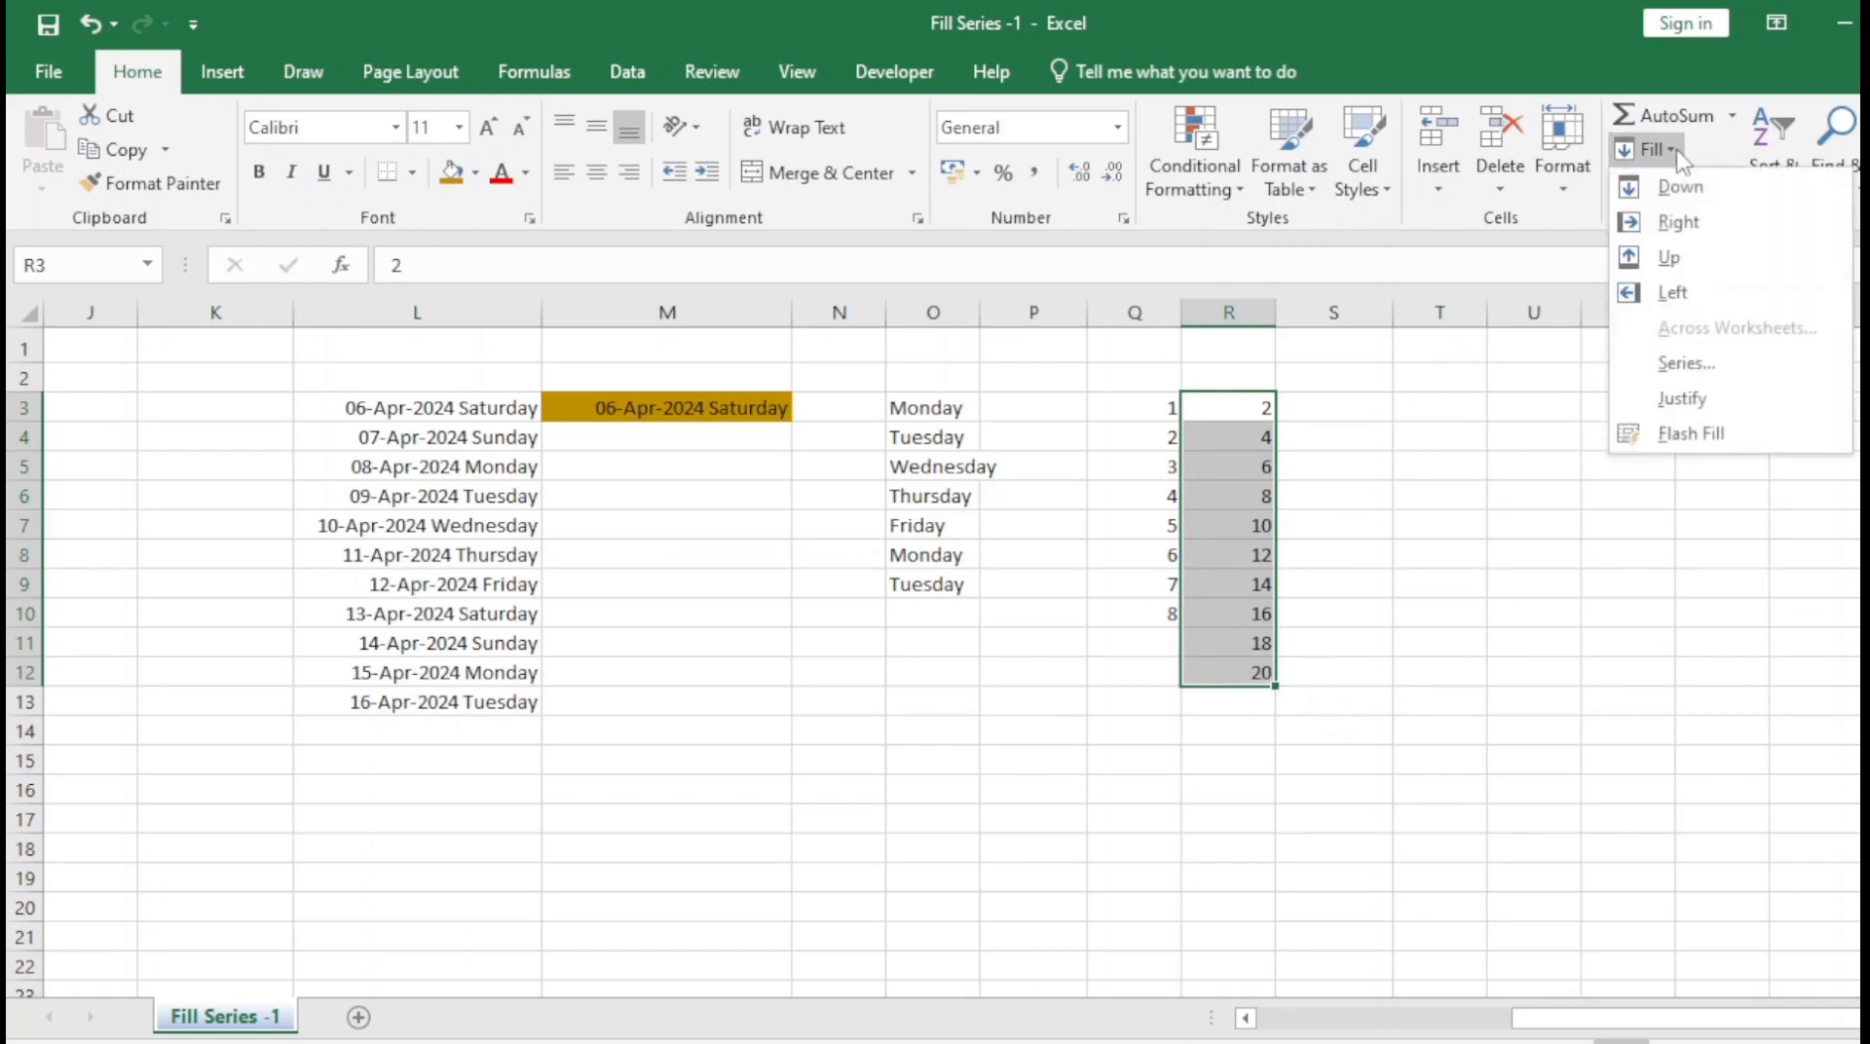
click(1690, 375)
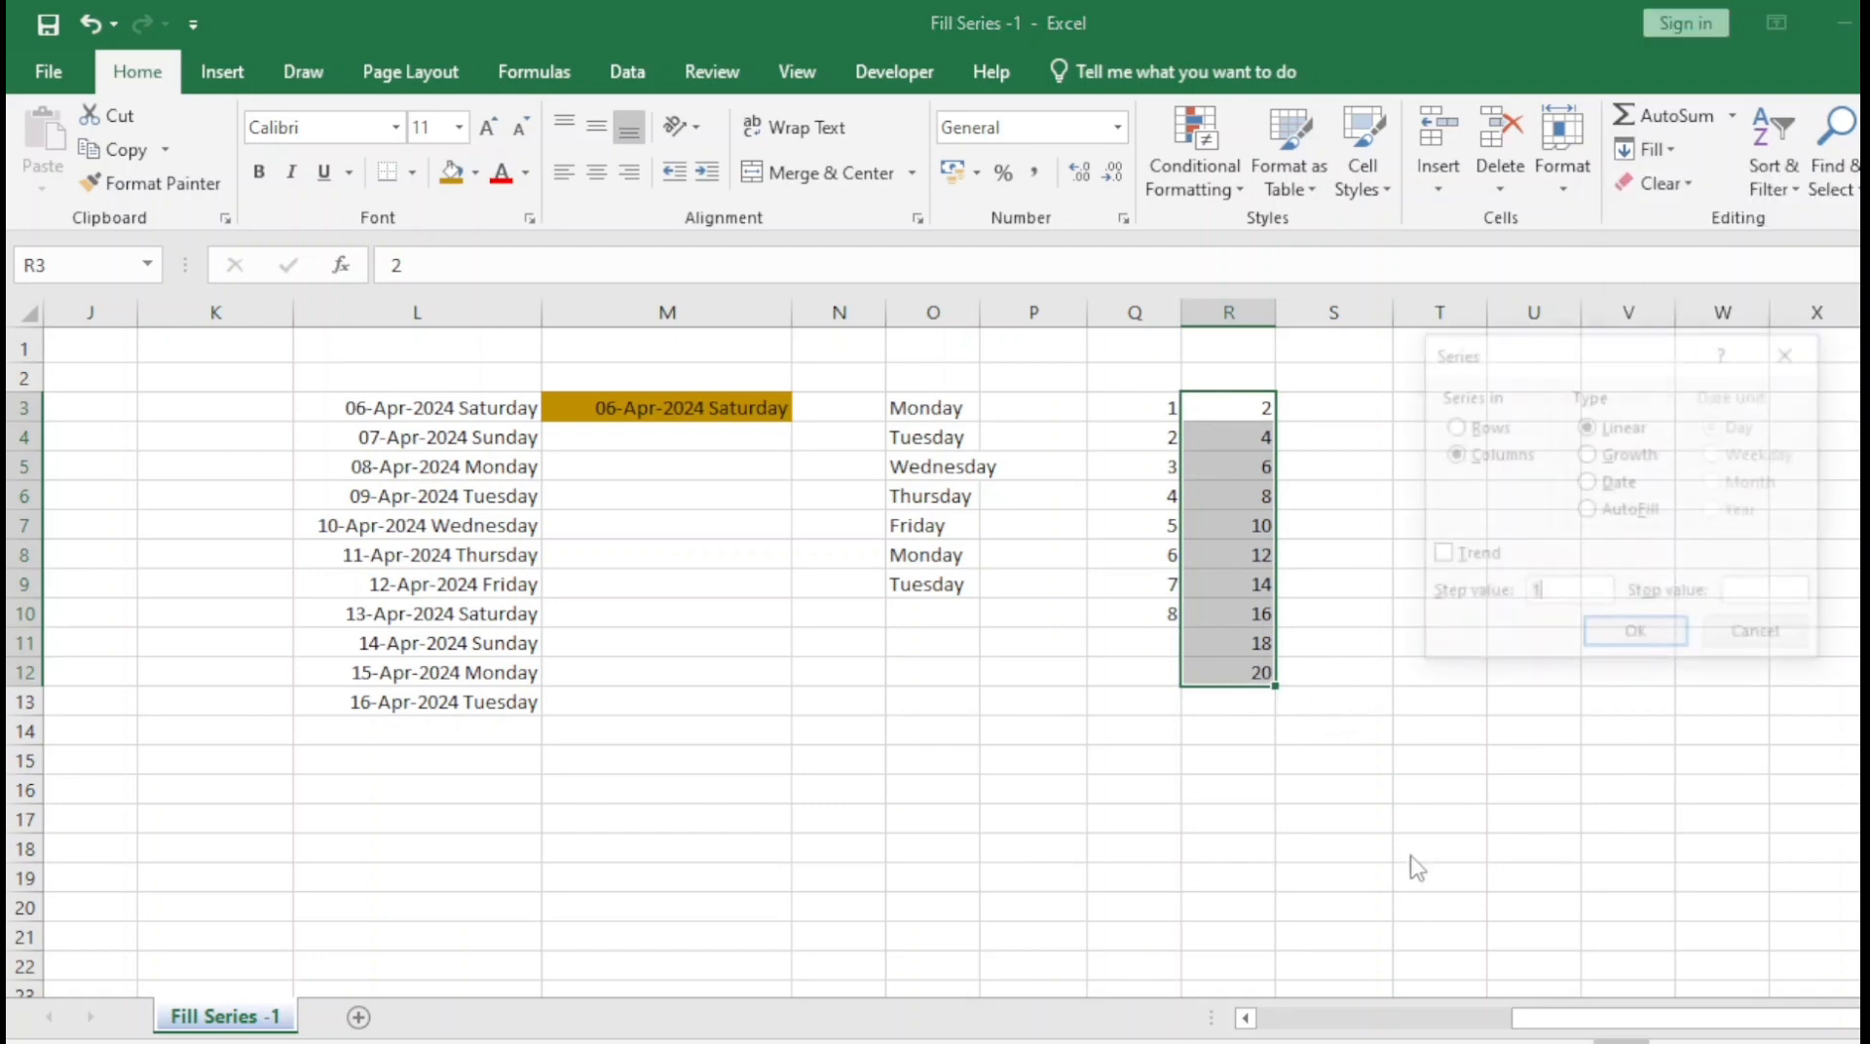
click(1594, 593)
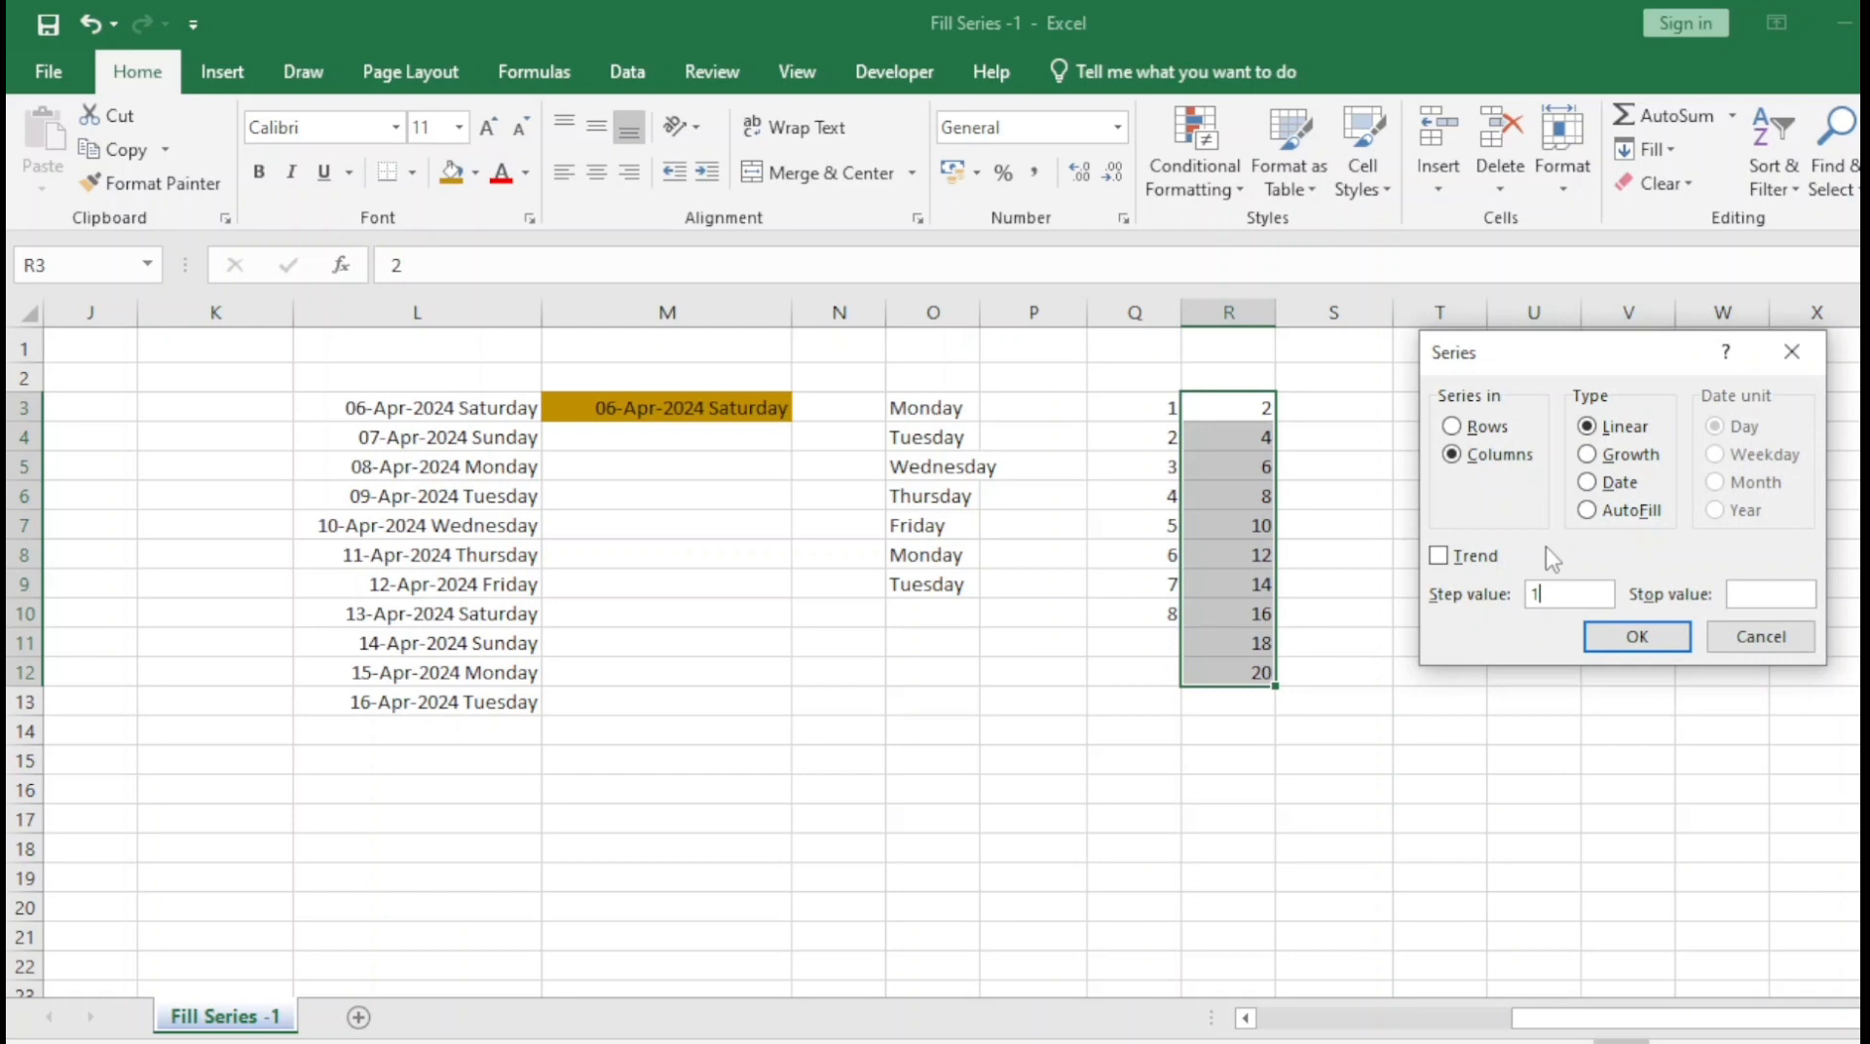
click(1584, 459)
click(1643, 638)
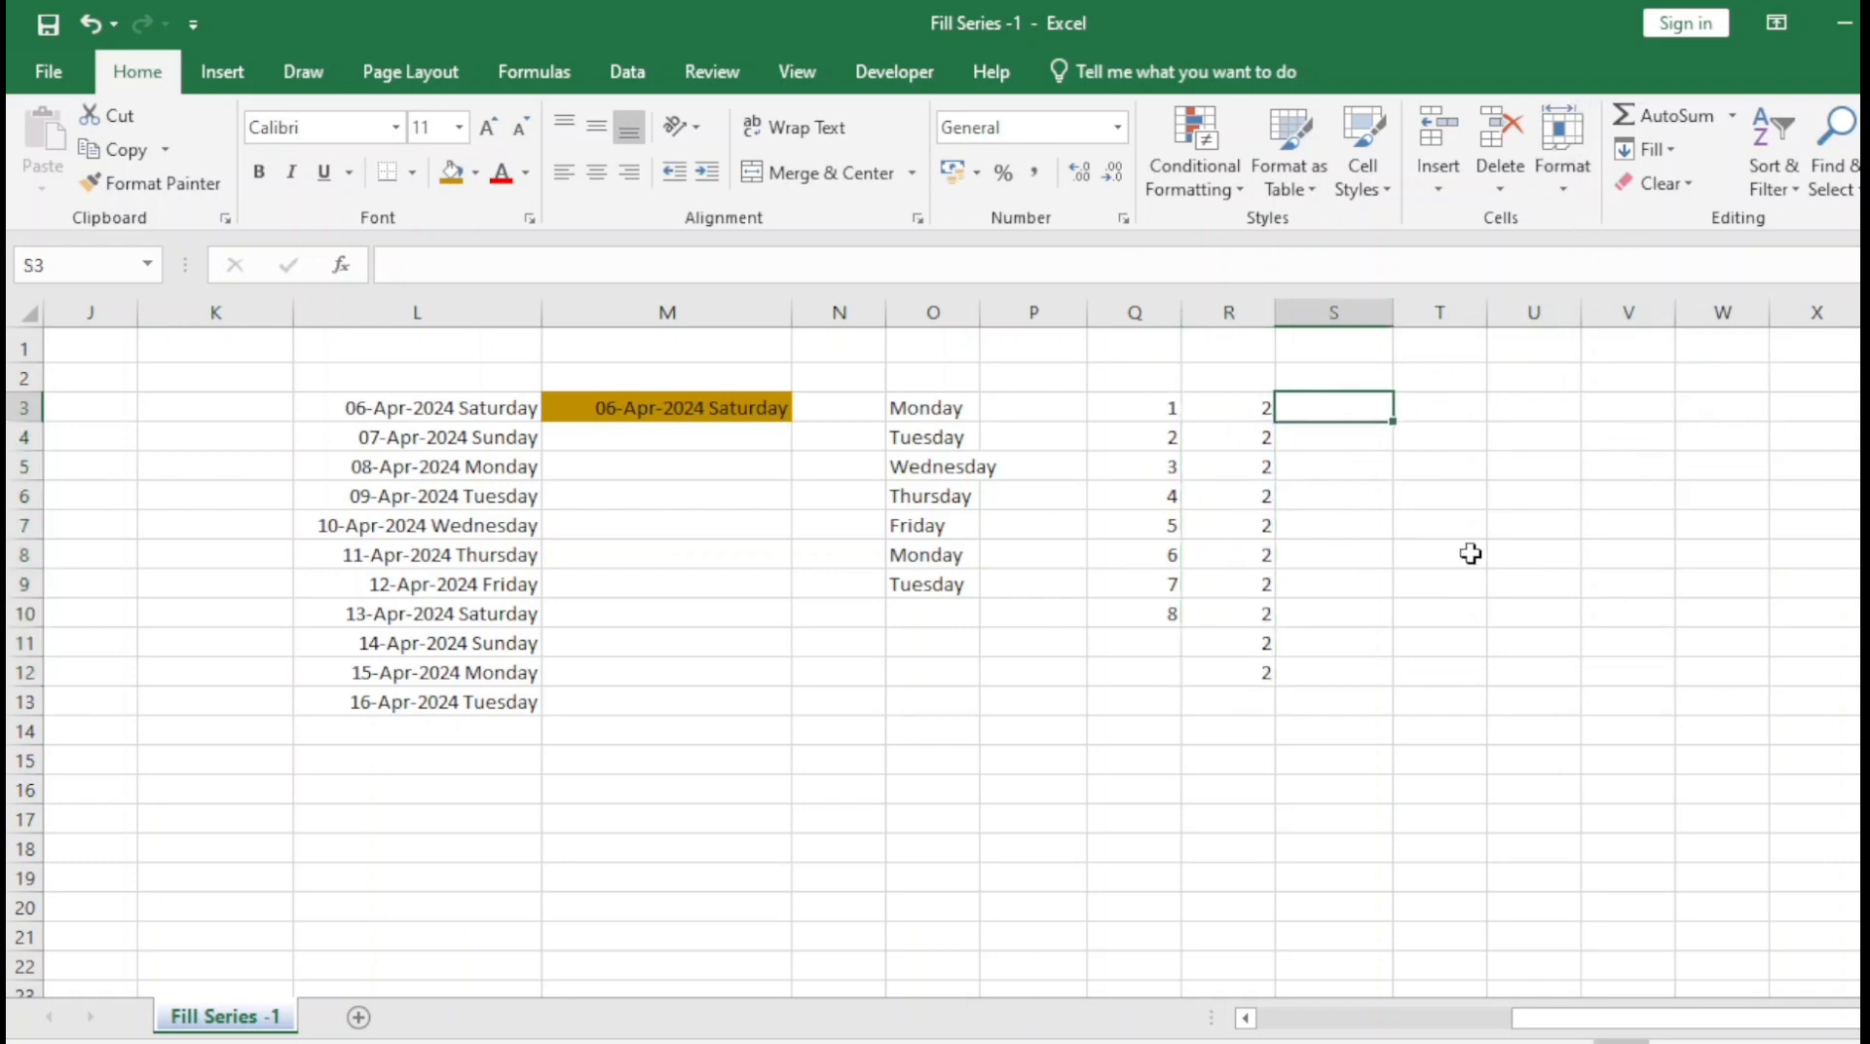
- Enter 2 in both S3 and S4, and auto-fill the values down to S12
text(2)
key(Return)
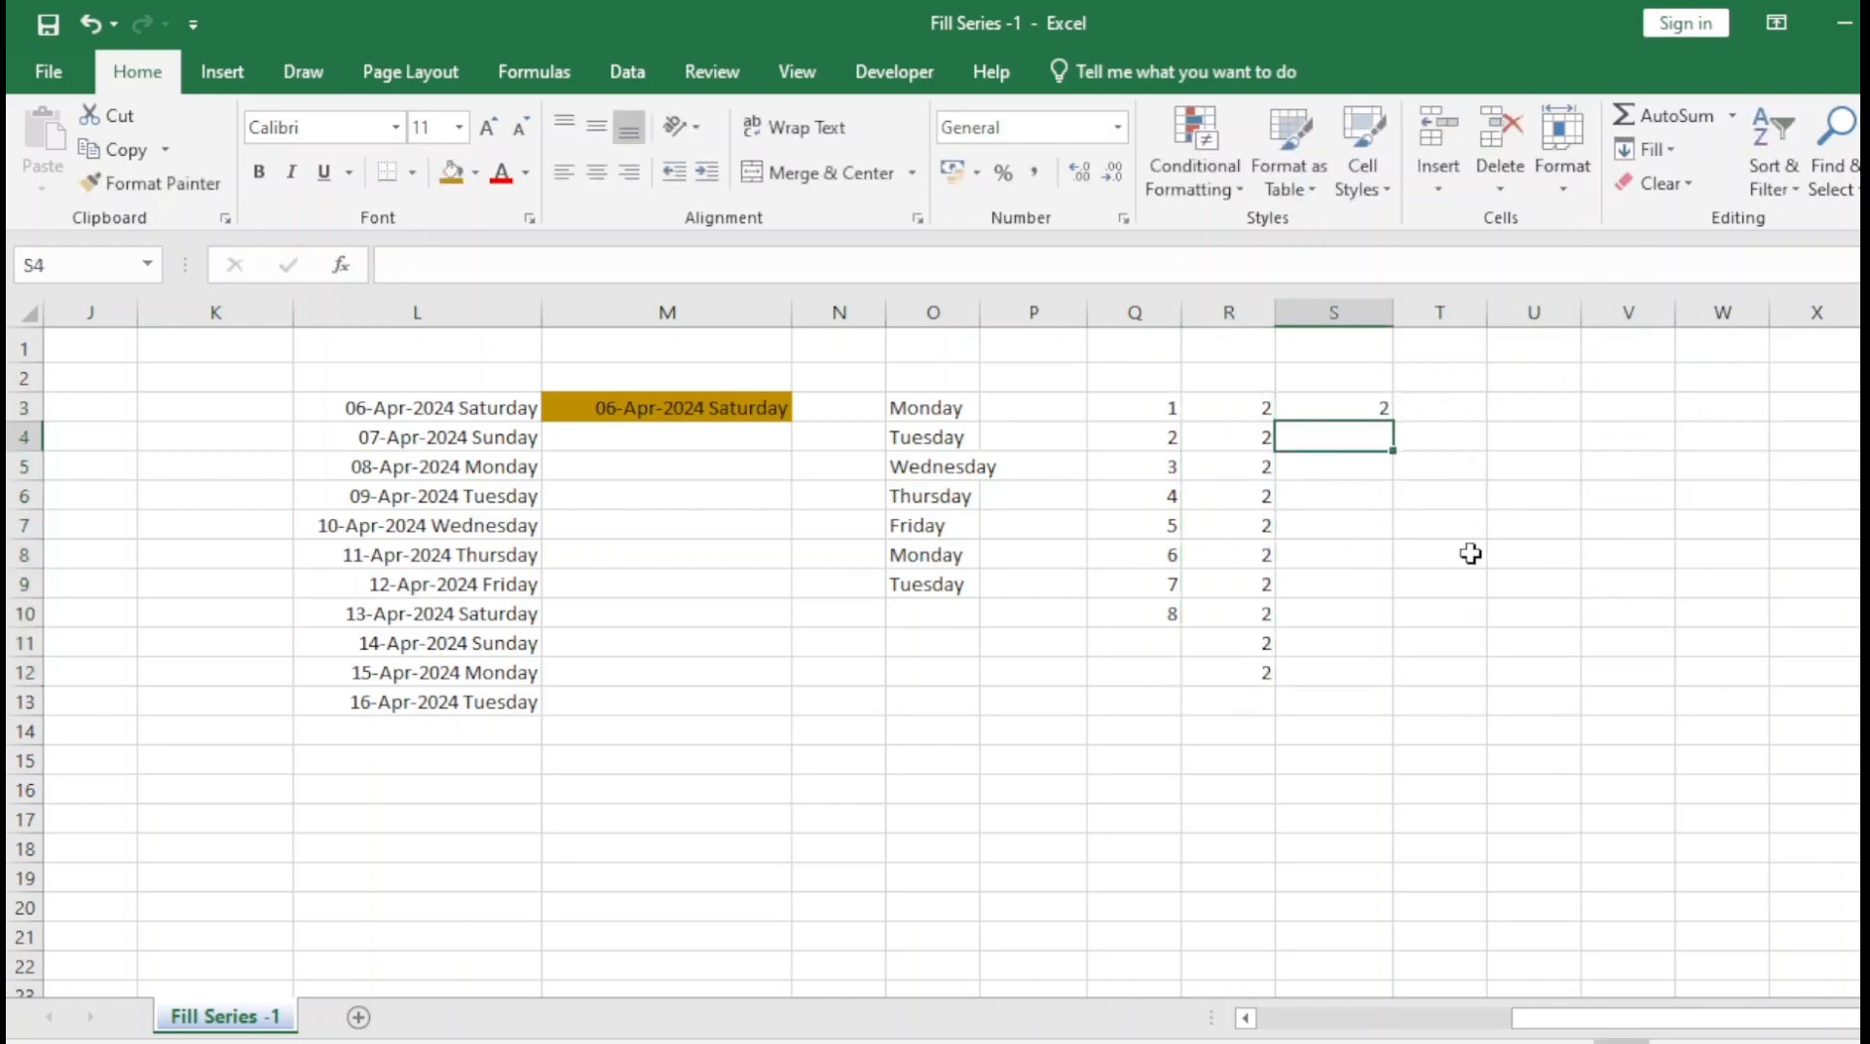
text(2)
key(Return)
key(Up)
key(Up)
key(shift+Down)
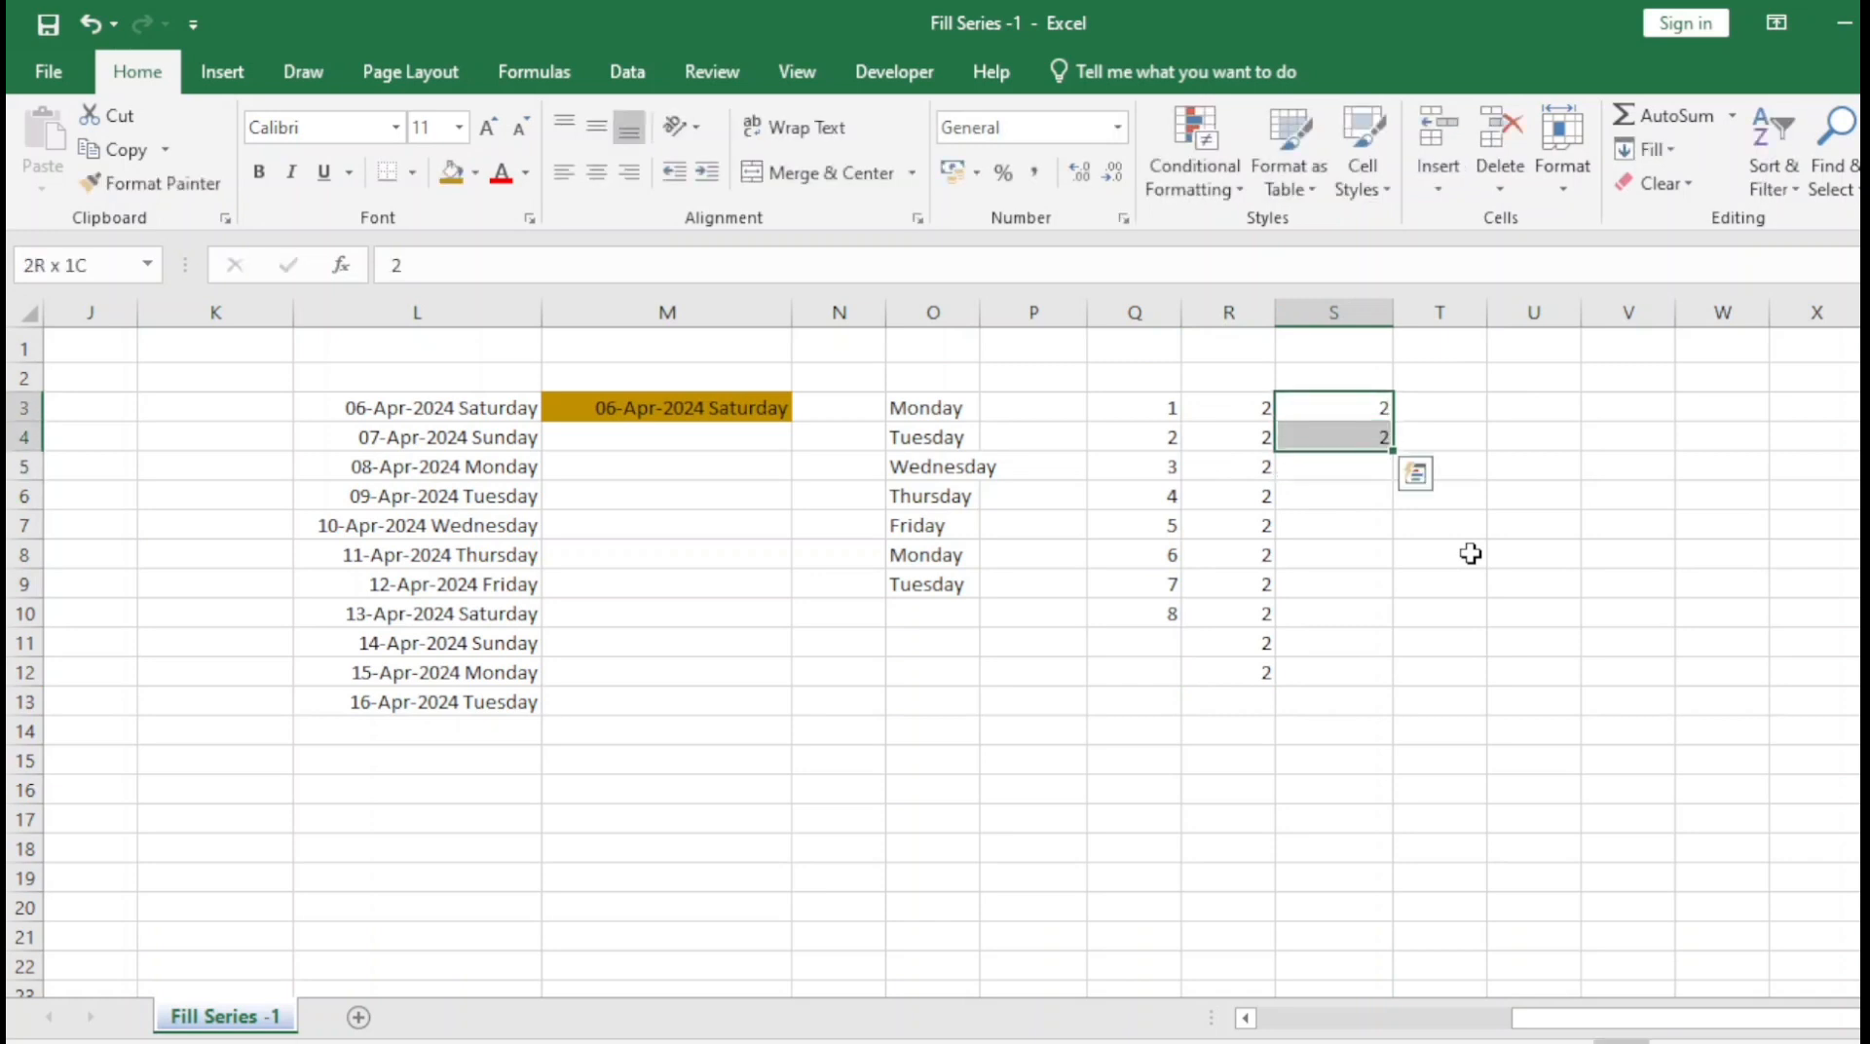
drag(1393, 452, 1386, 686)
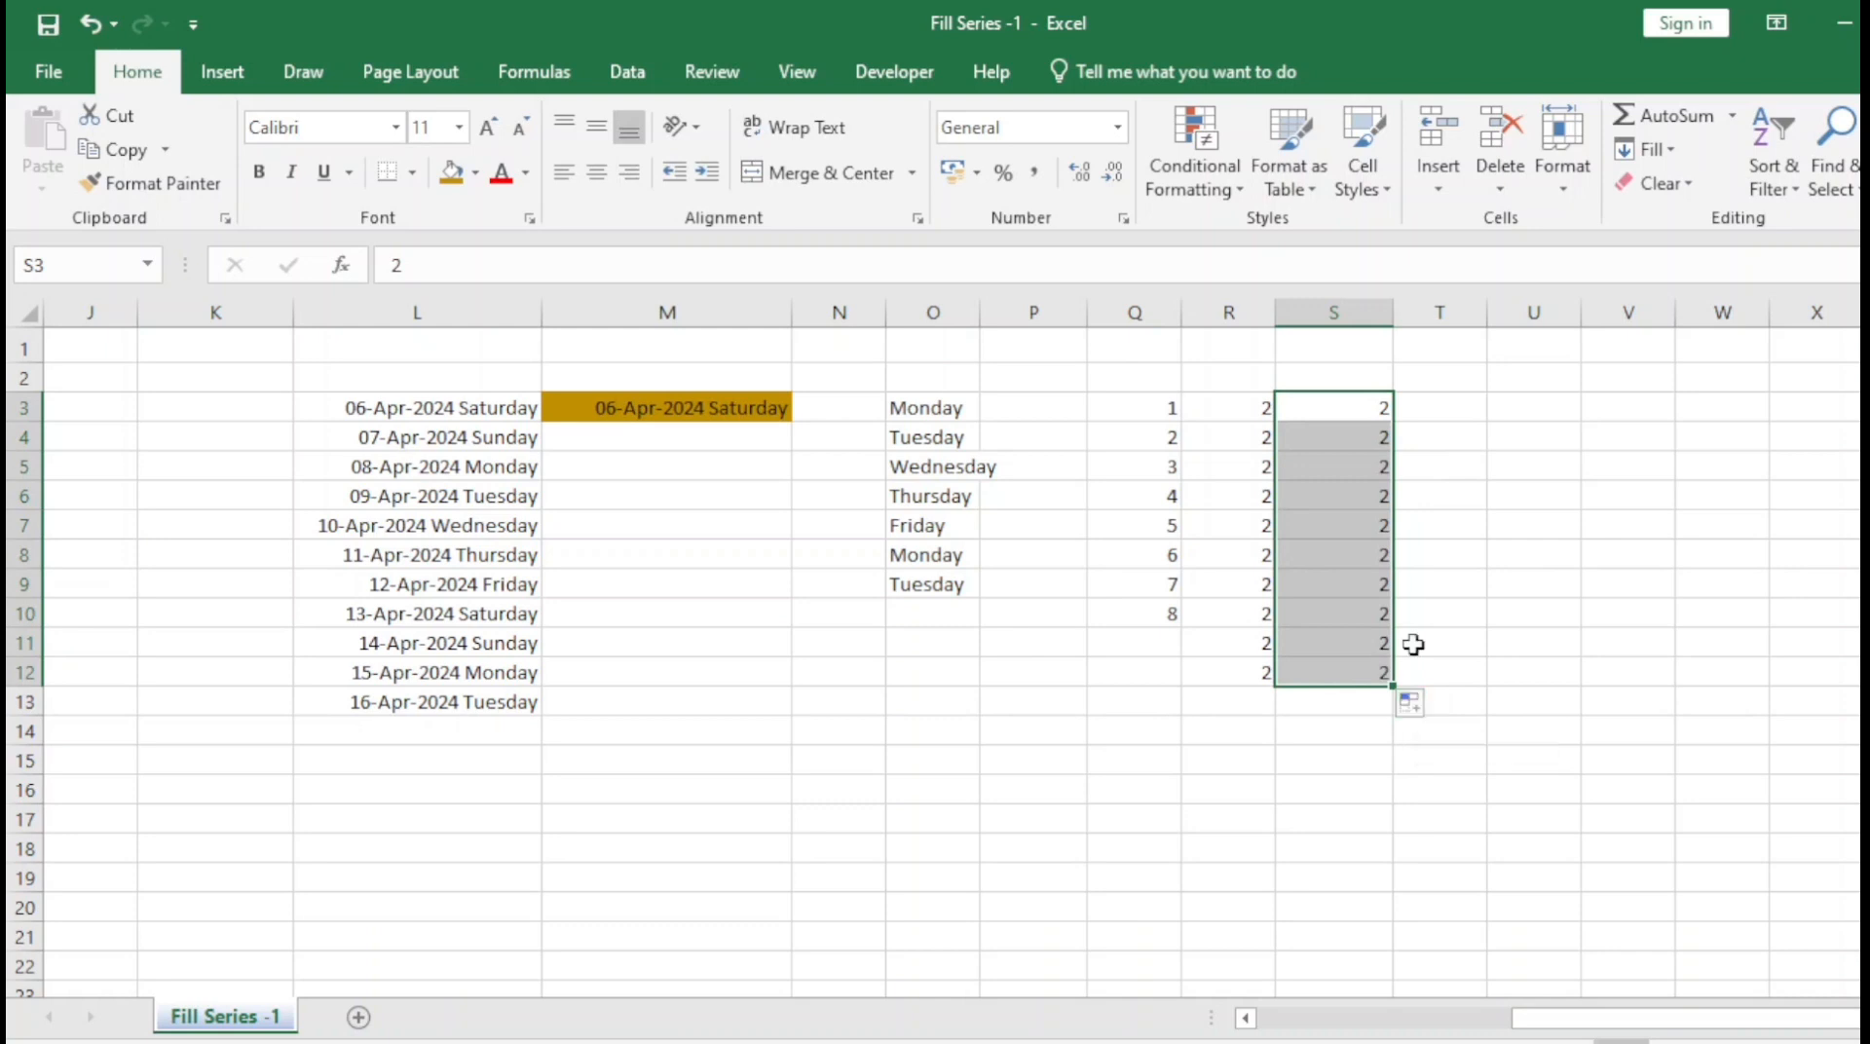
- Fill S3:S12 as a growth series in columns with step value 2
click(1656, 149)
click(1706, 363)
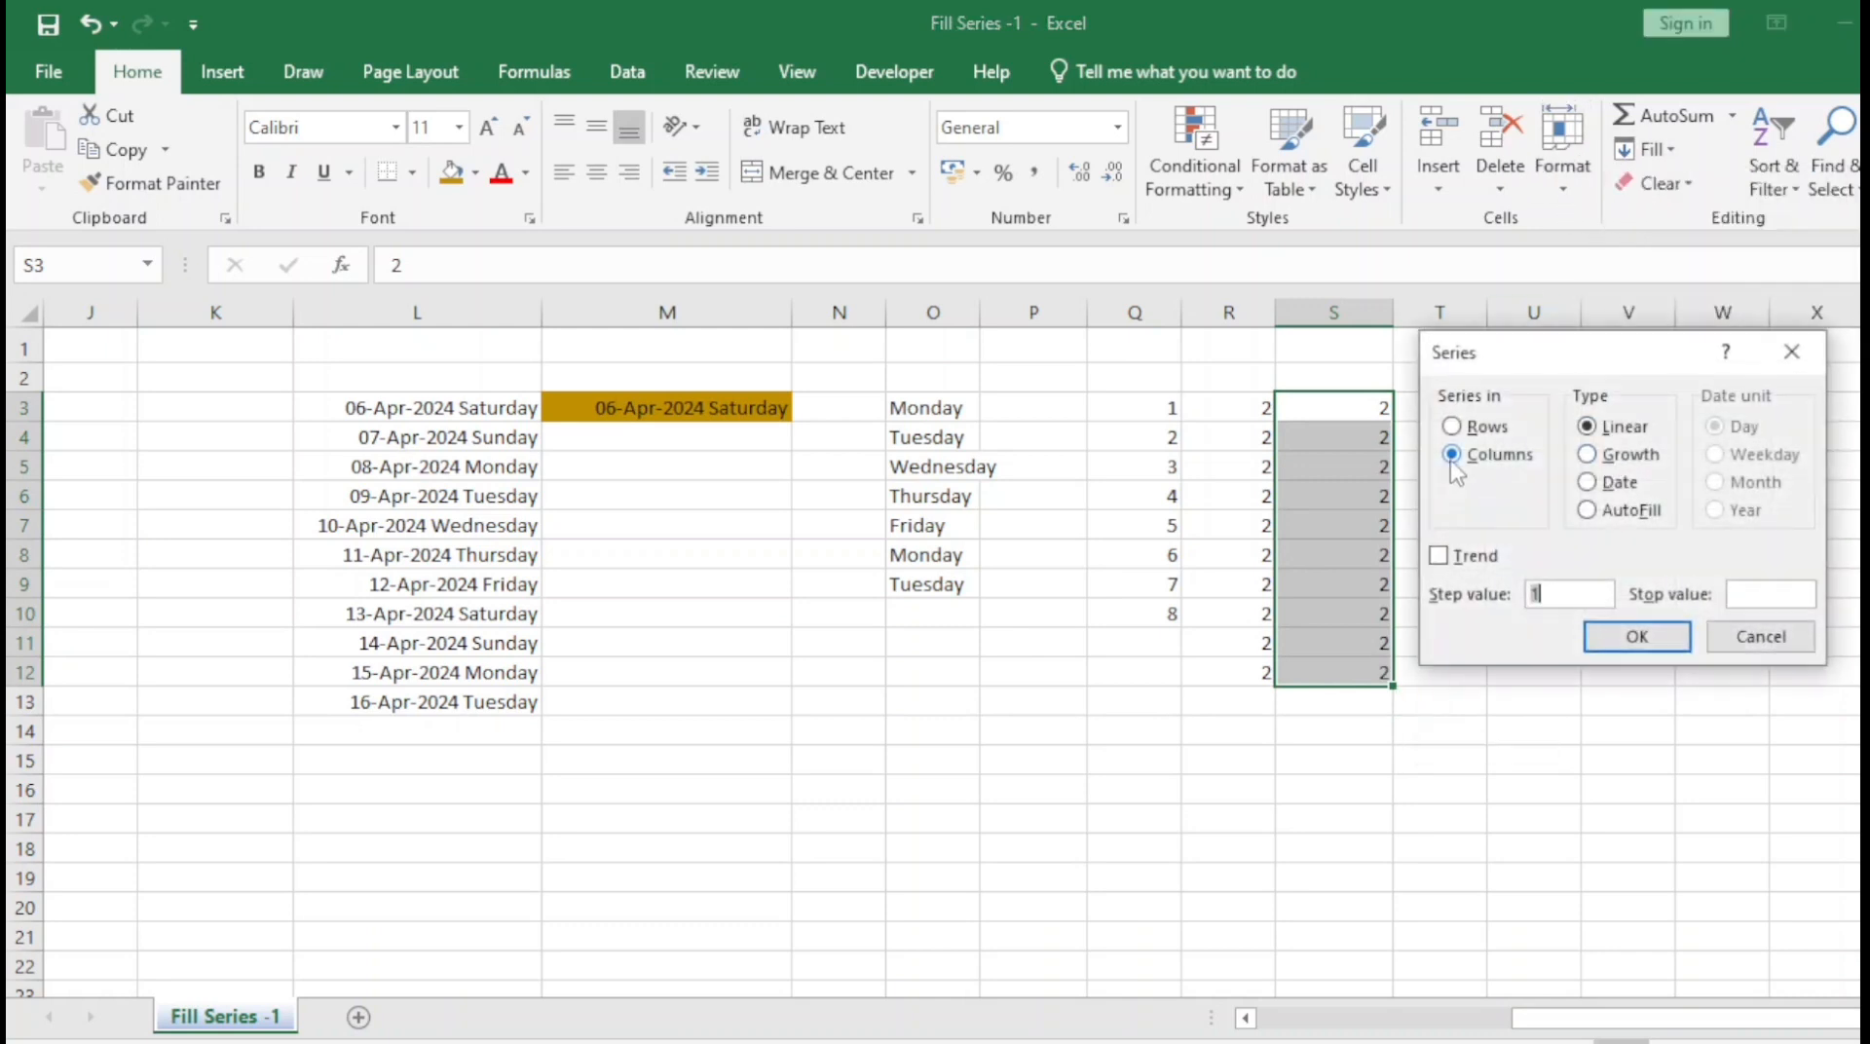
click(1587, 454)
click(1560, 595)
text(2)
click(1637, 636)
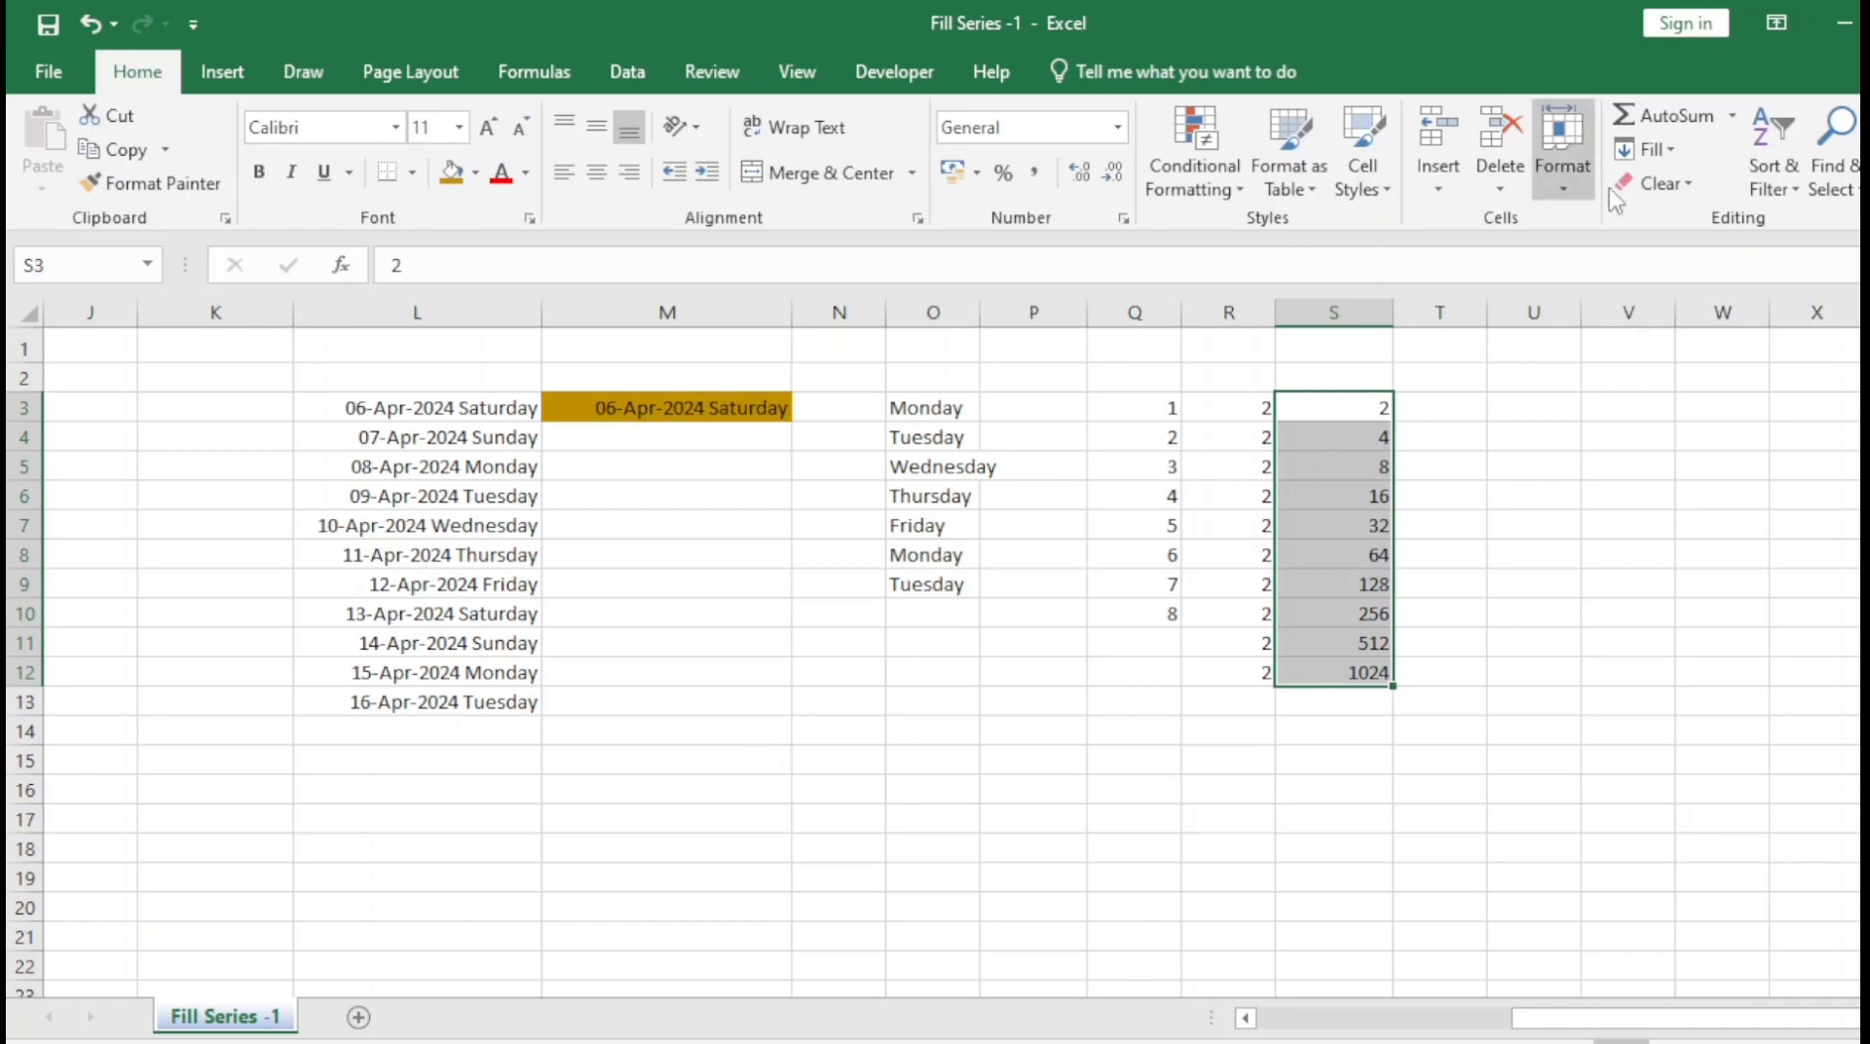
- Refill S3:S12 as a growth series in columns with step value 1
click(1646, 149)
click(1704, 360)
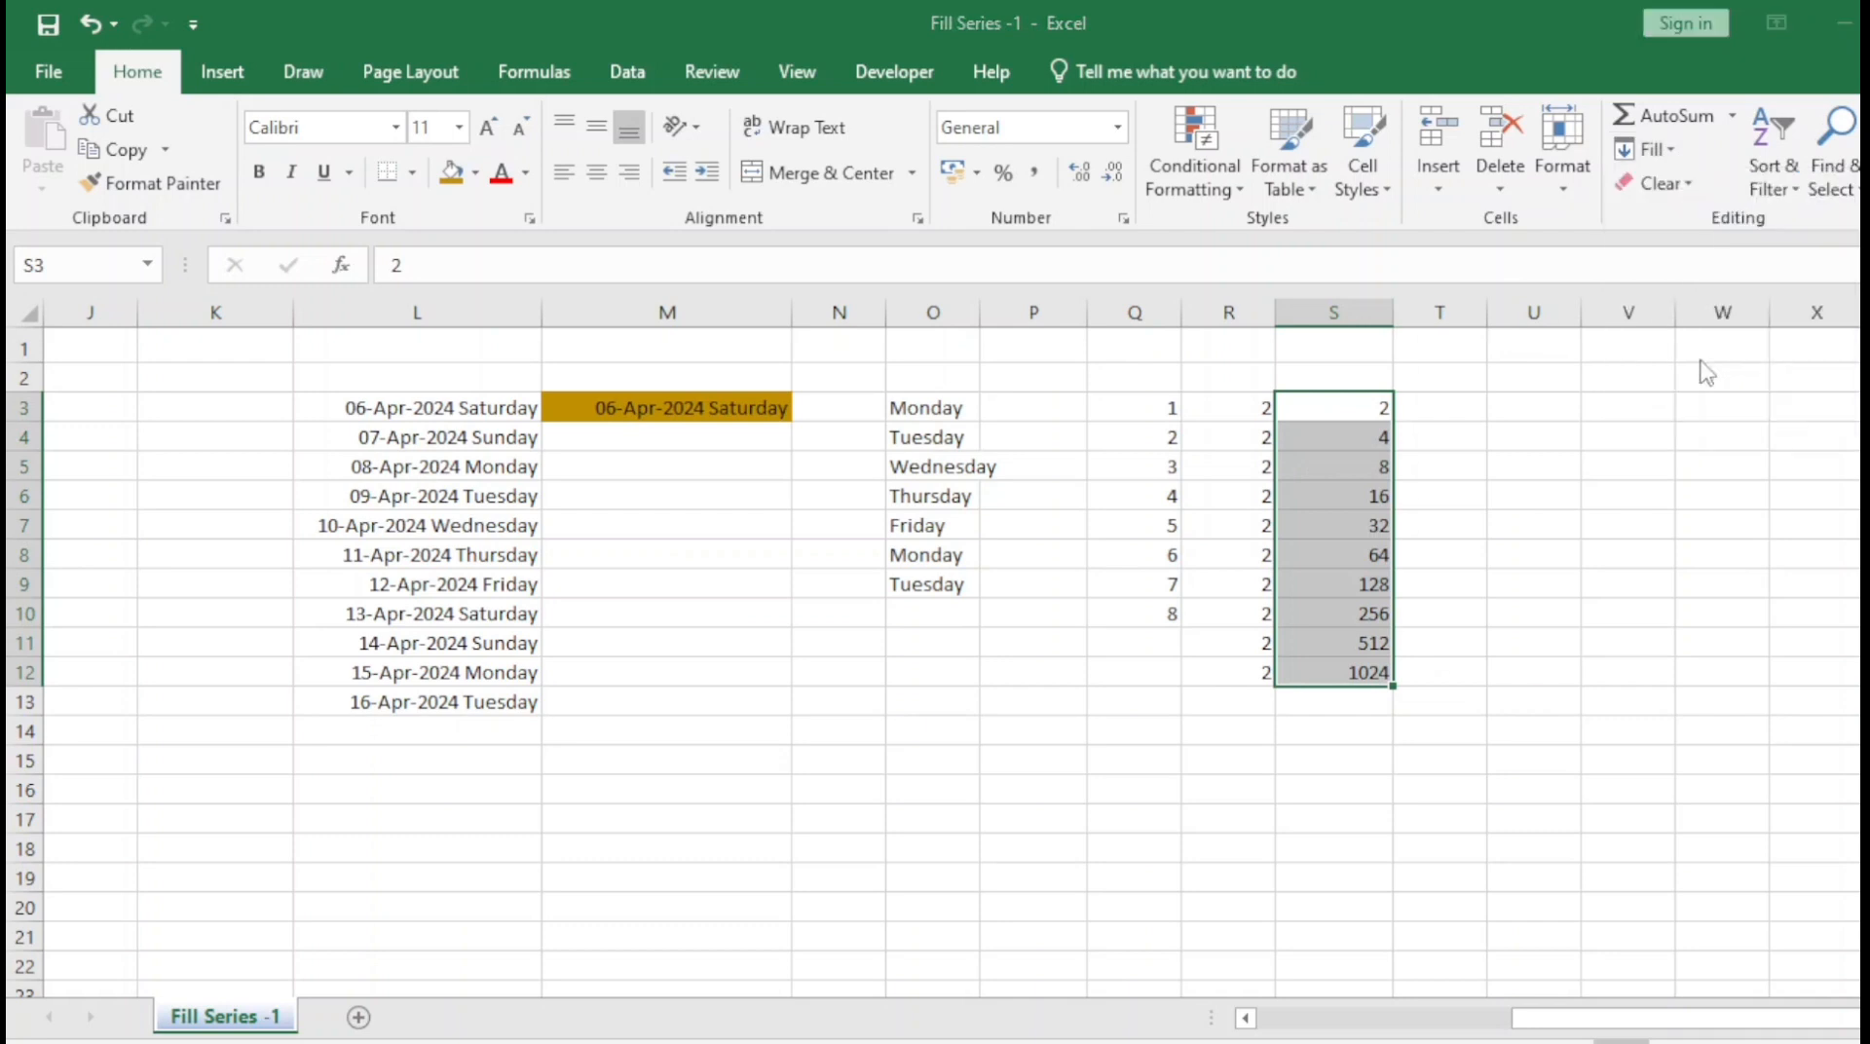
drag(1548, 365, 764, 365)
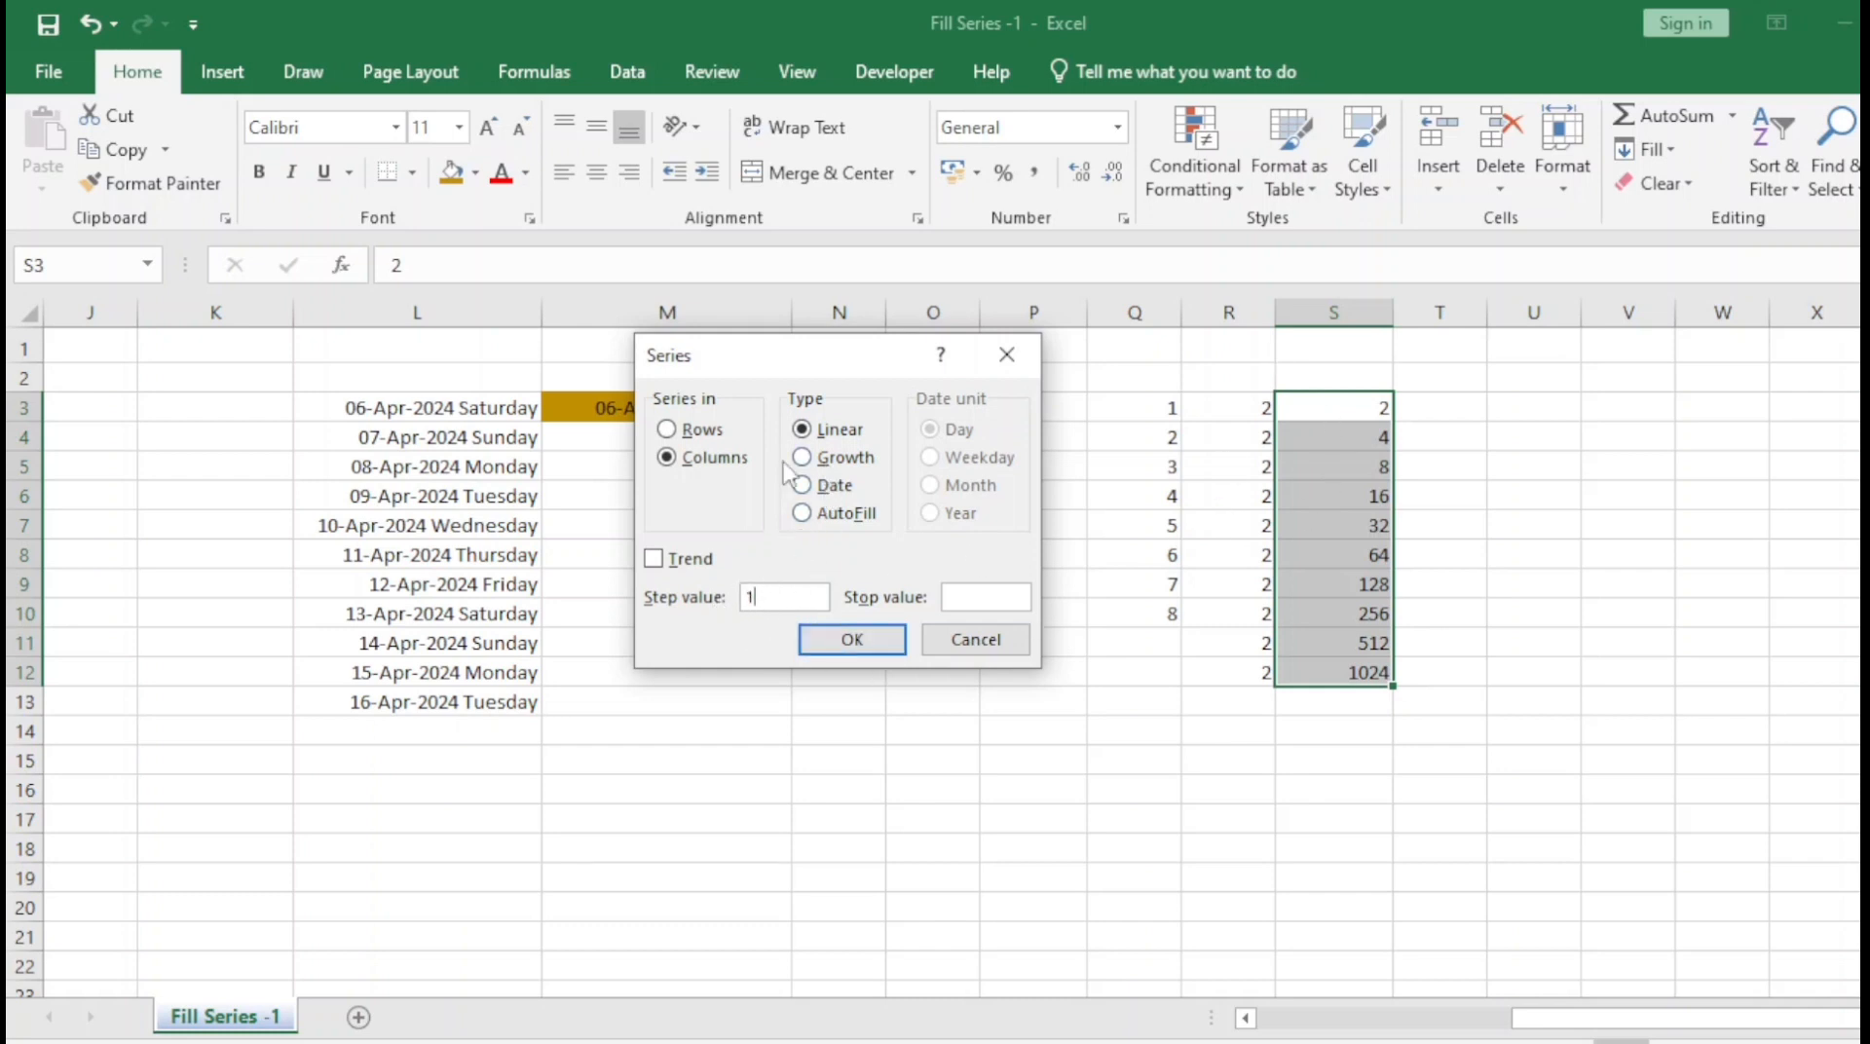
click(835, 463)
click(839, 647)
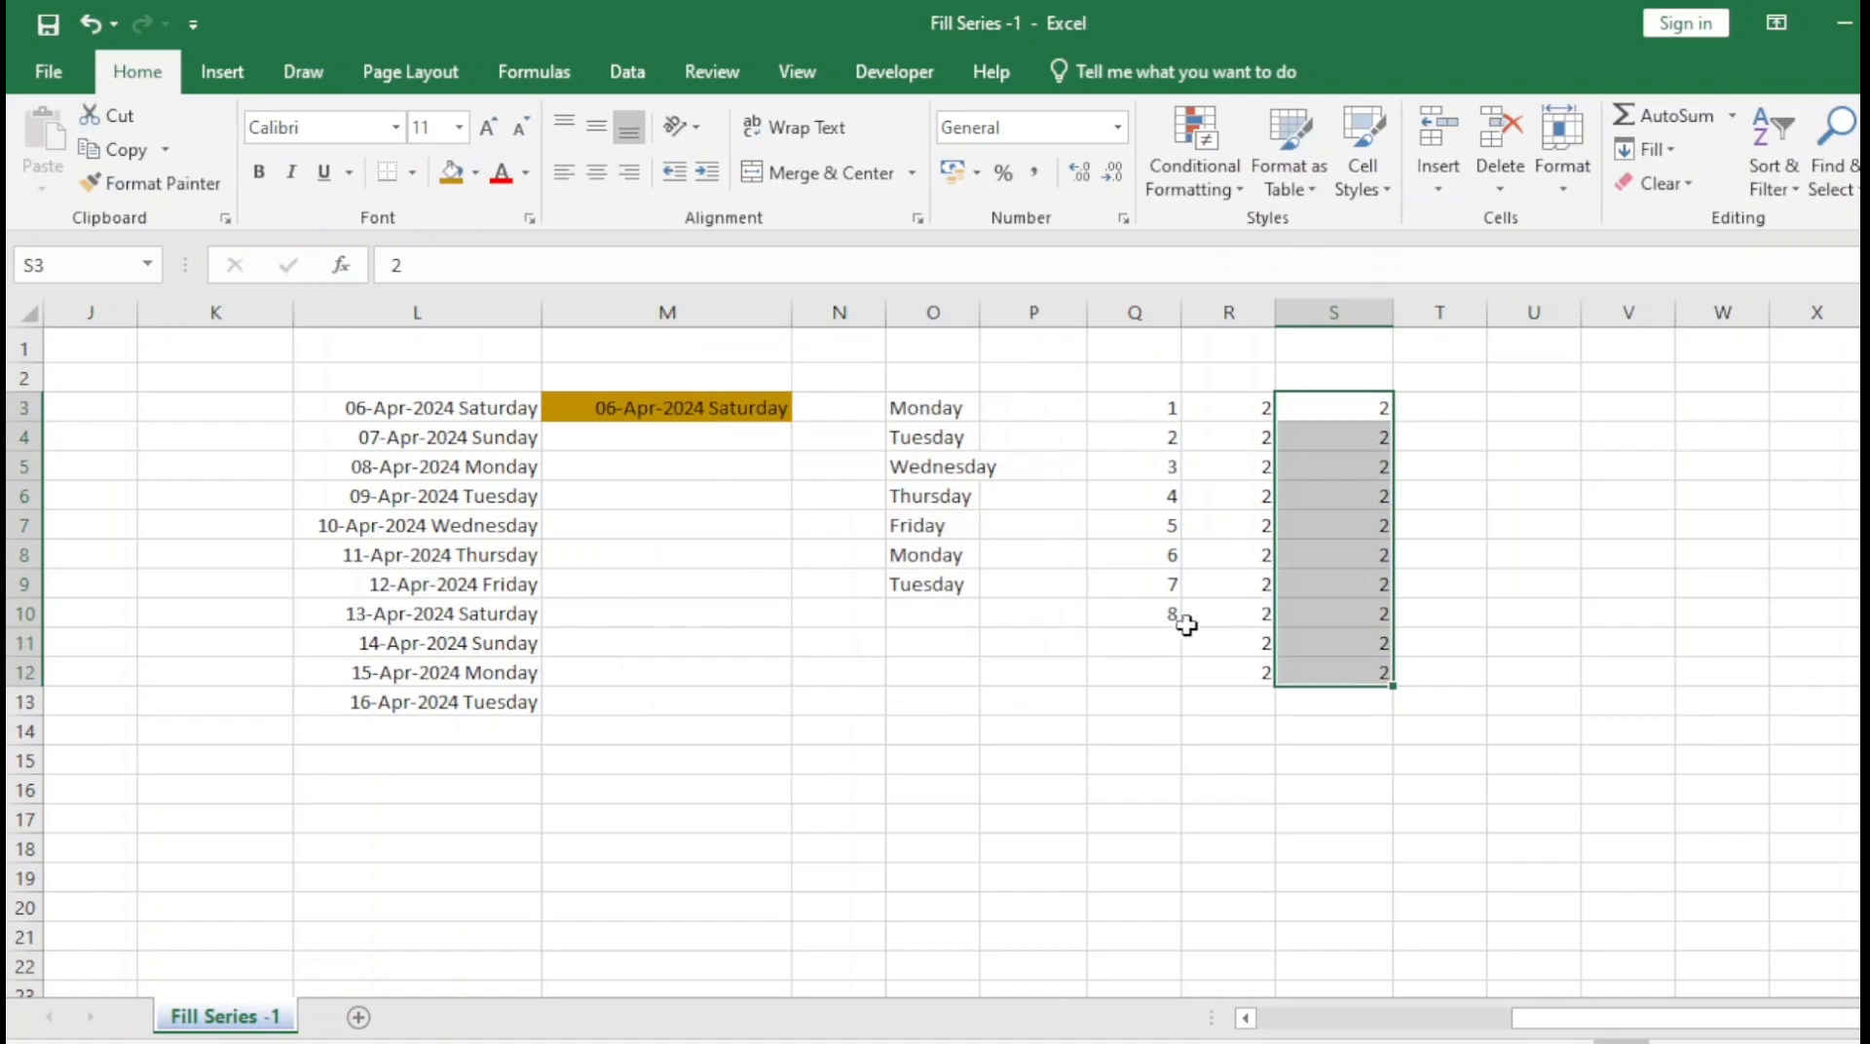